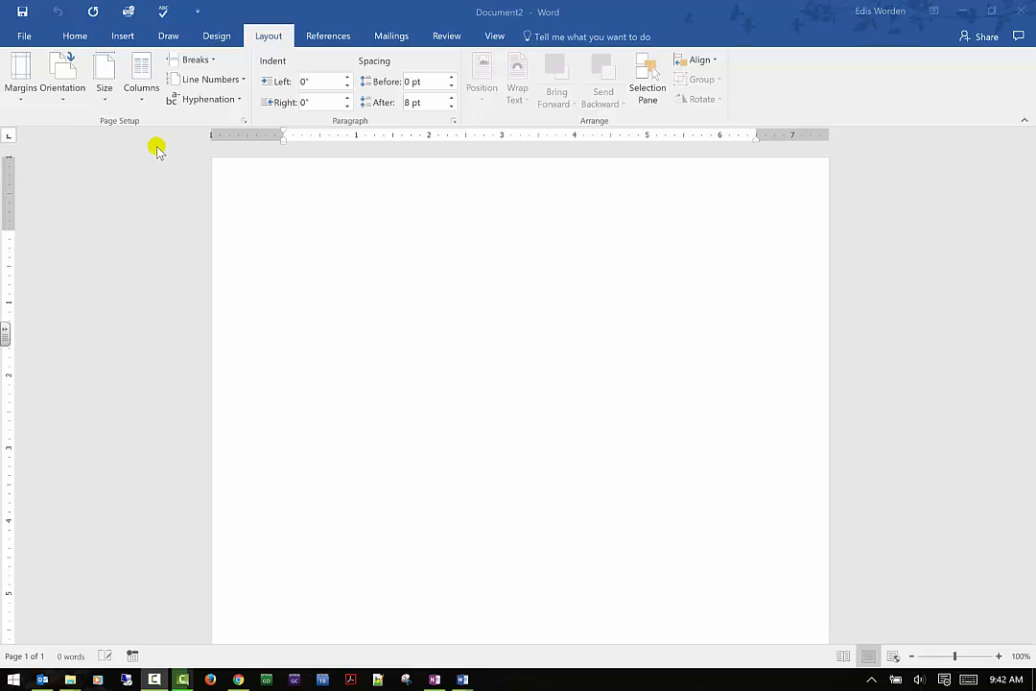
# - Show the gridlines on the blank page and hide them again
pyautogui.click(495, 36)
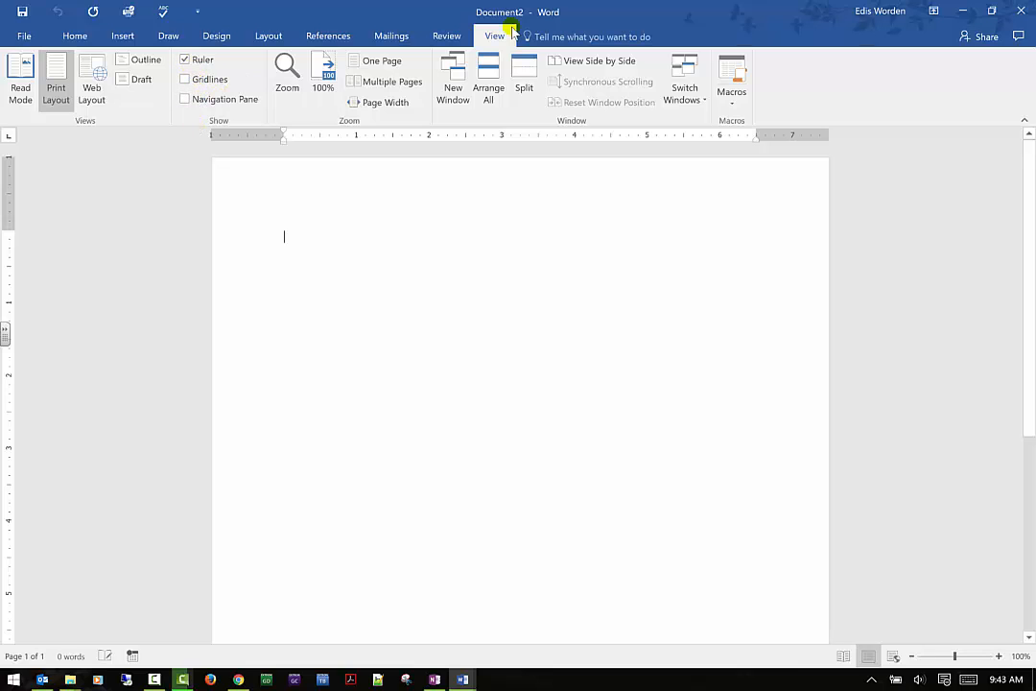
pyautogui.click(219, 79)
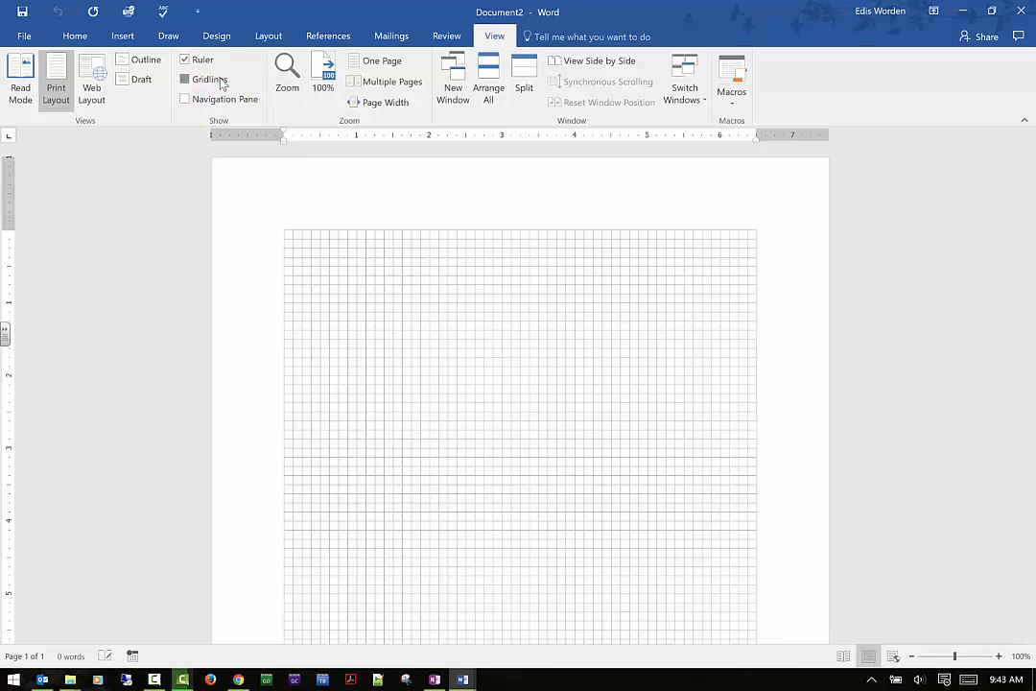
pyautogui.click(219, 80)
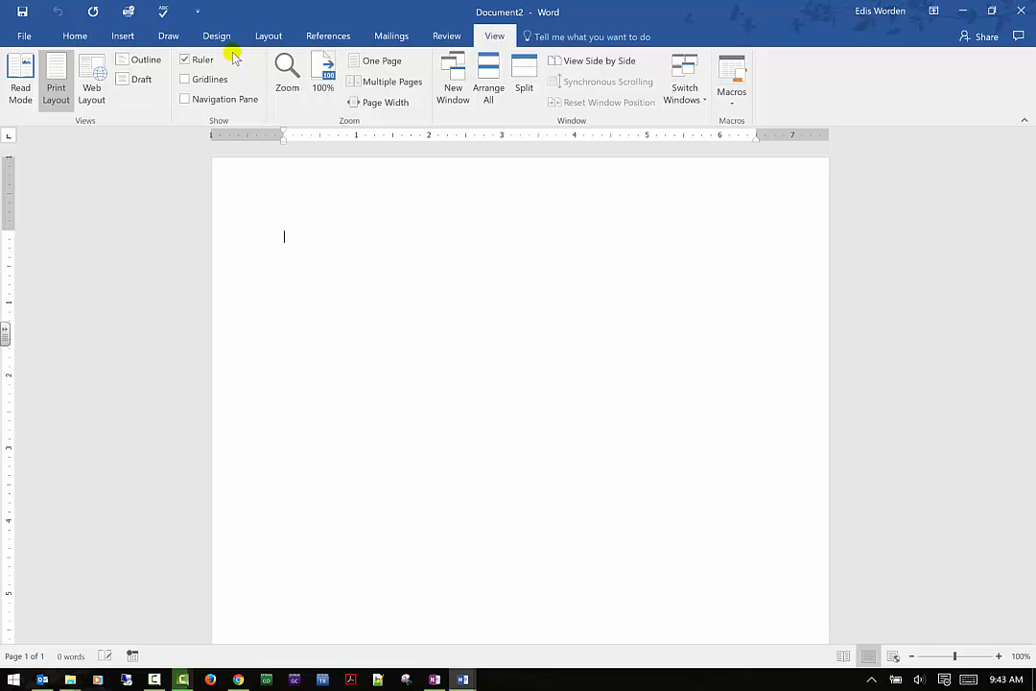
# - Examine the margin presets of the blank document, and switch to the open Week 5 assignment document to examine its margin setting
pyautogui.click(261, 39)
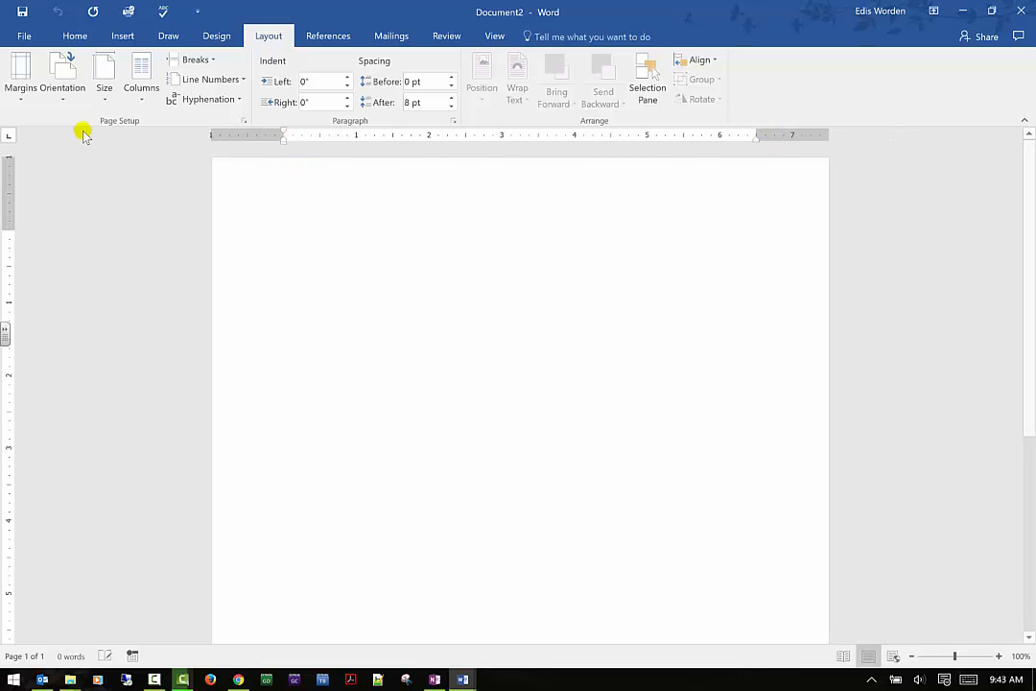
pyautogui.click(34, 96)
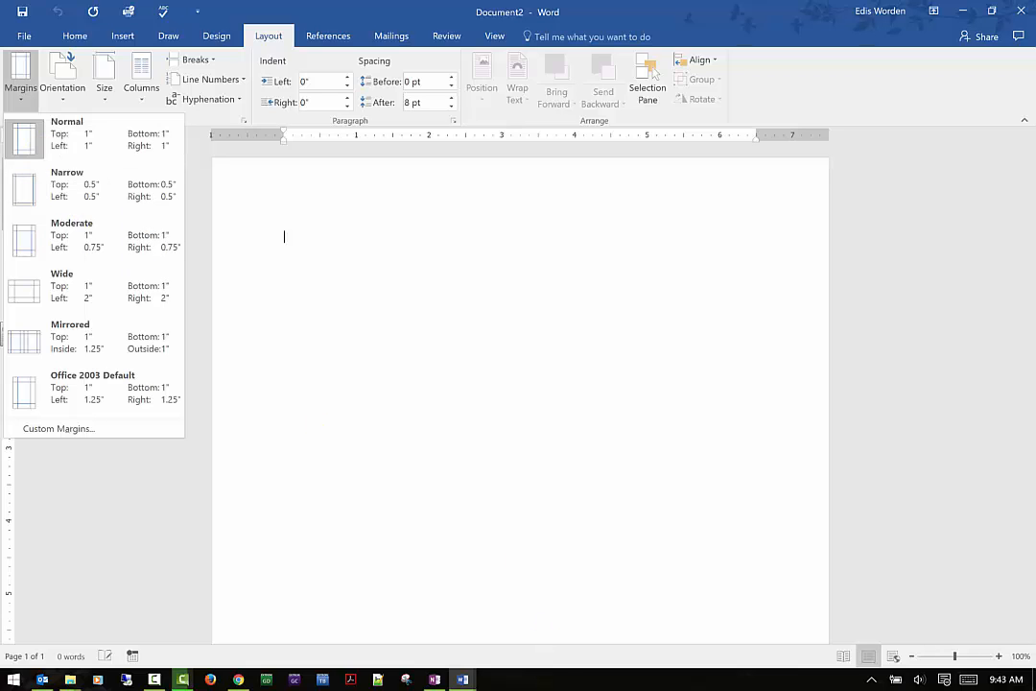
pyautogui.click(464, 679)
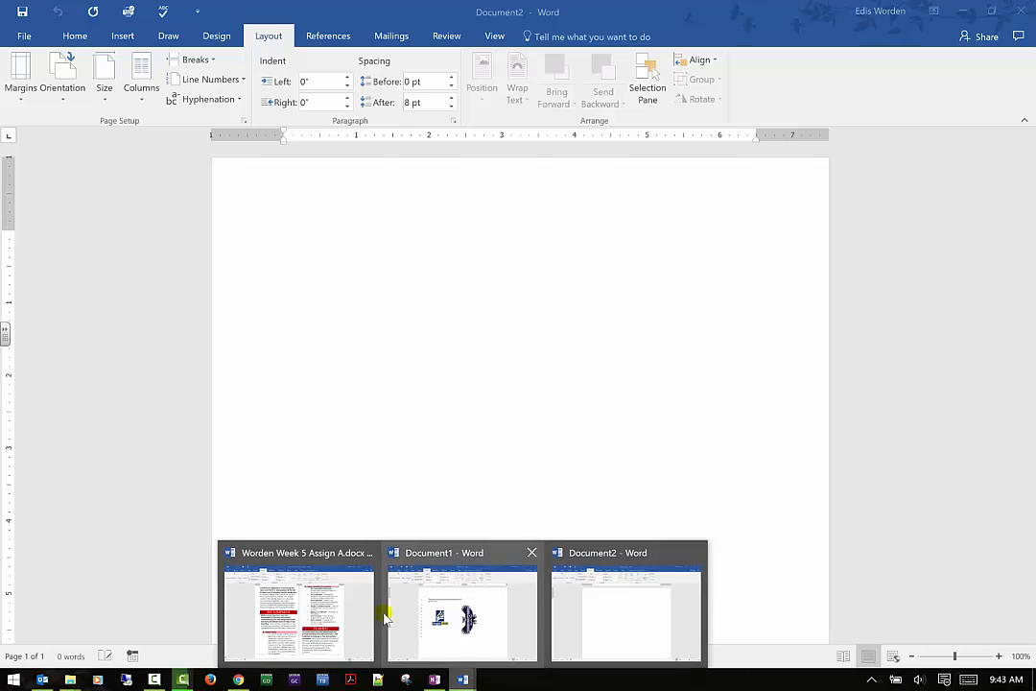
pyautogui.click(324, 619)
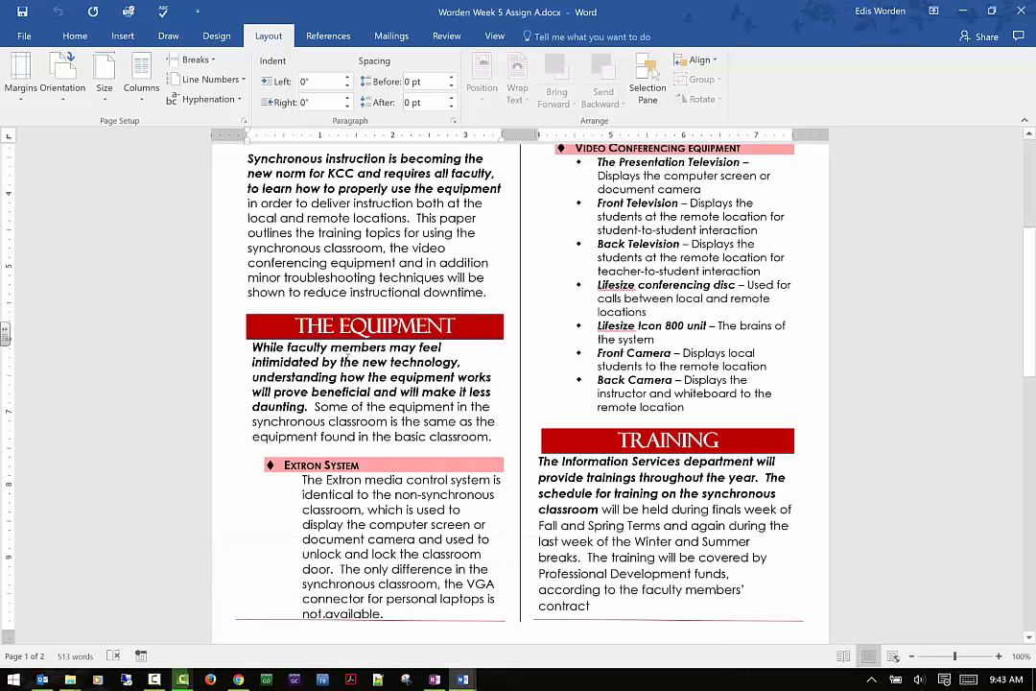
pyautogui.click(17, 92)
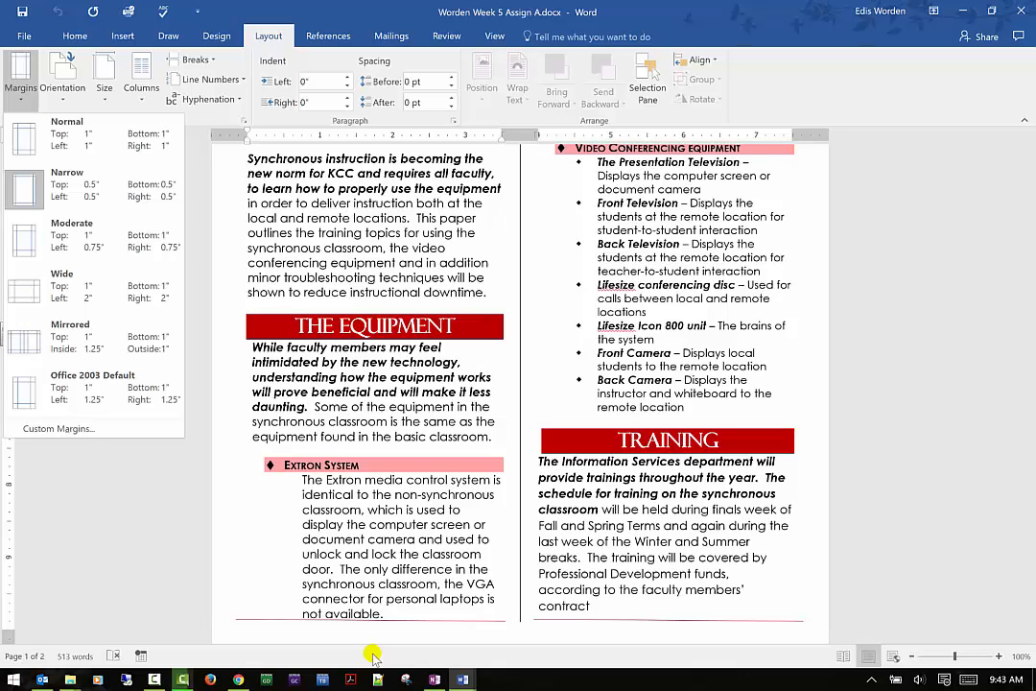
# - Switch back to the blank Document2 and look over its margin presets without changing them
pyautogui.click(459, 684)
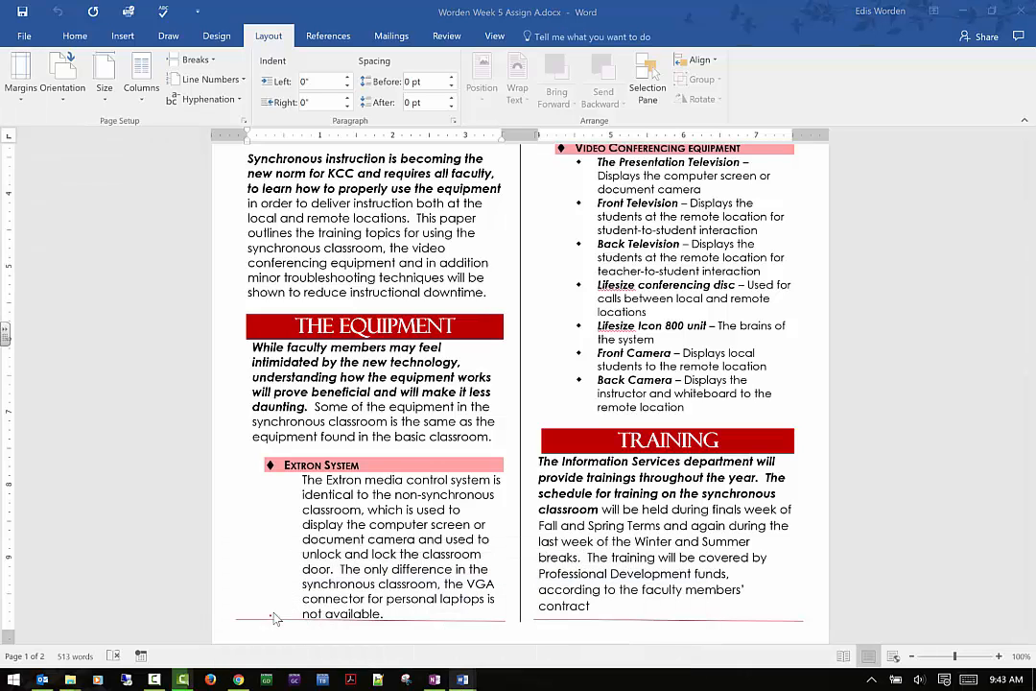
pyautogui.click(270, 615)
pyautogui.click(462, 680)
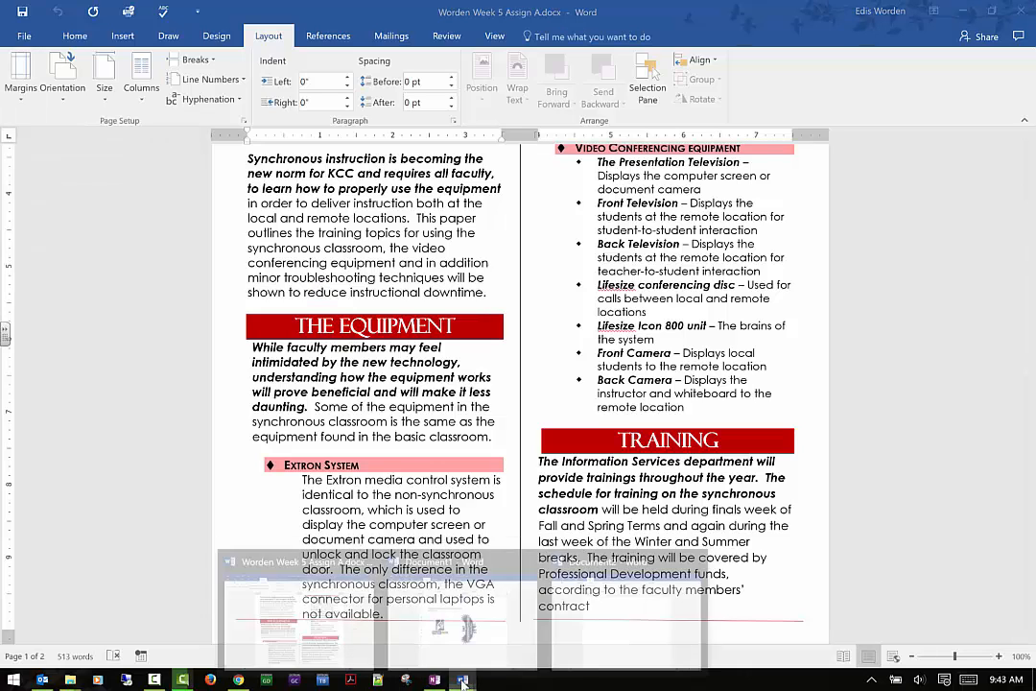
pyautogui.click(652, 626)
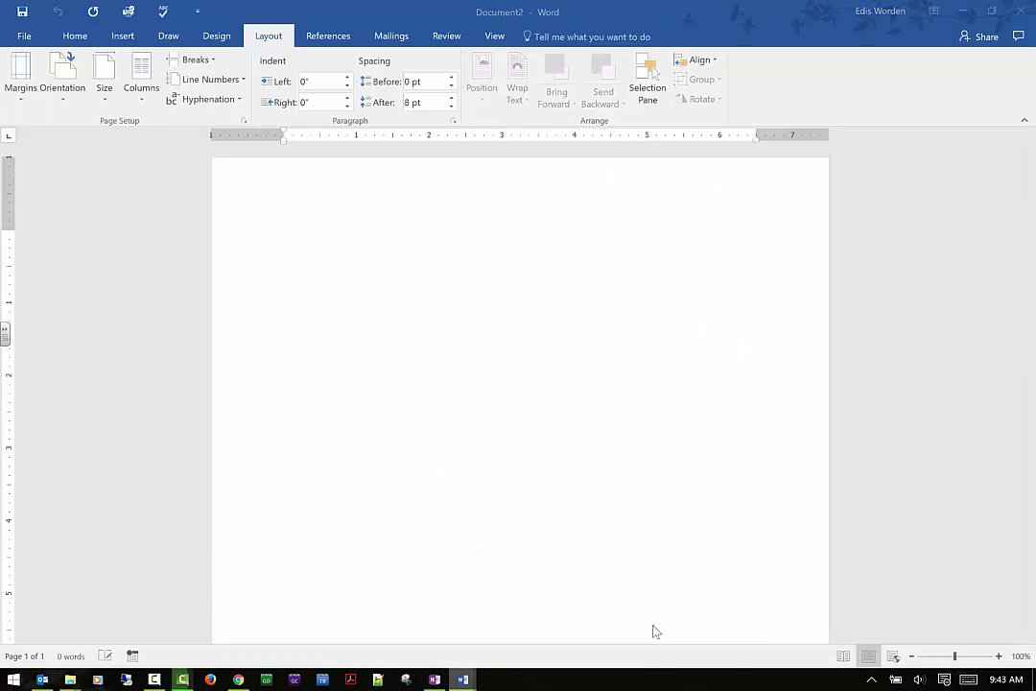
pyautogui.click(30, 91)
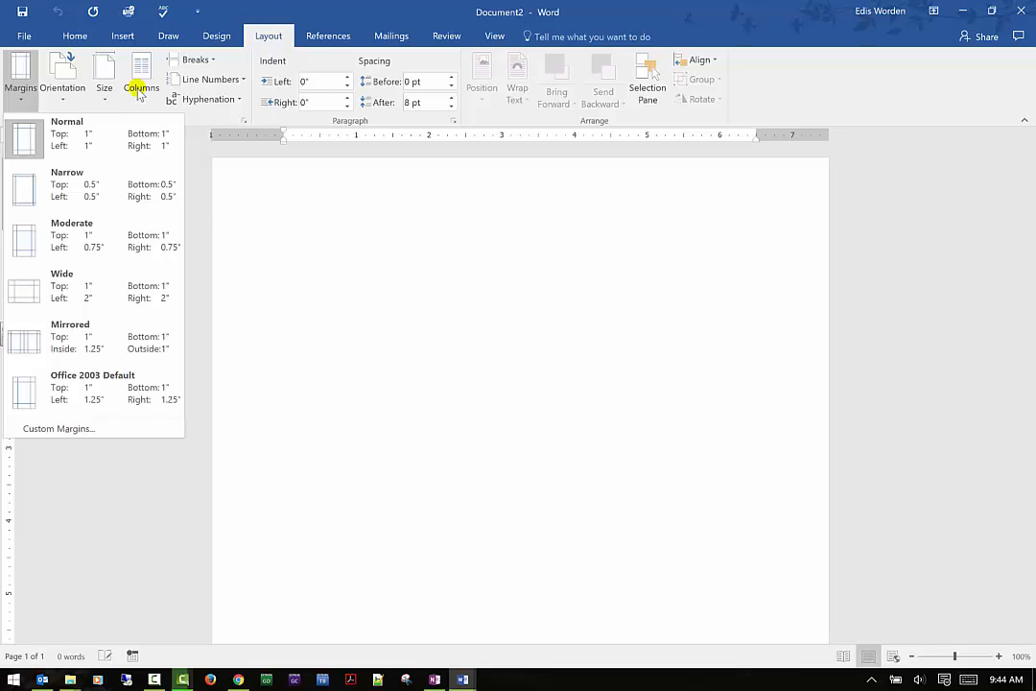
pyautogui.click(299, 213)
# - Examine the page orientation choices and the full list of paper sizes without changing either
pyautogui.click(66, 94)
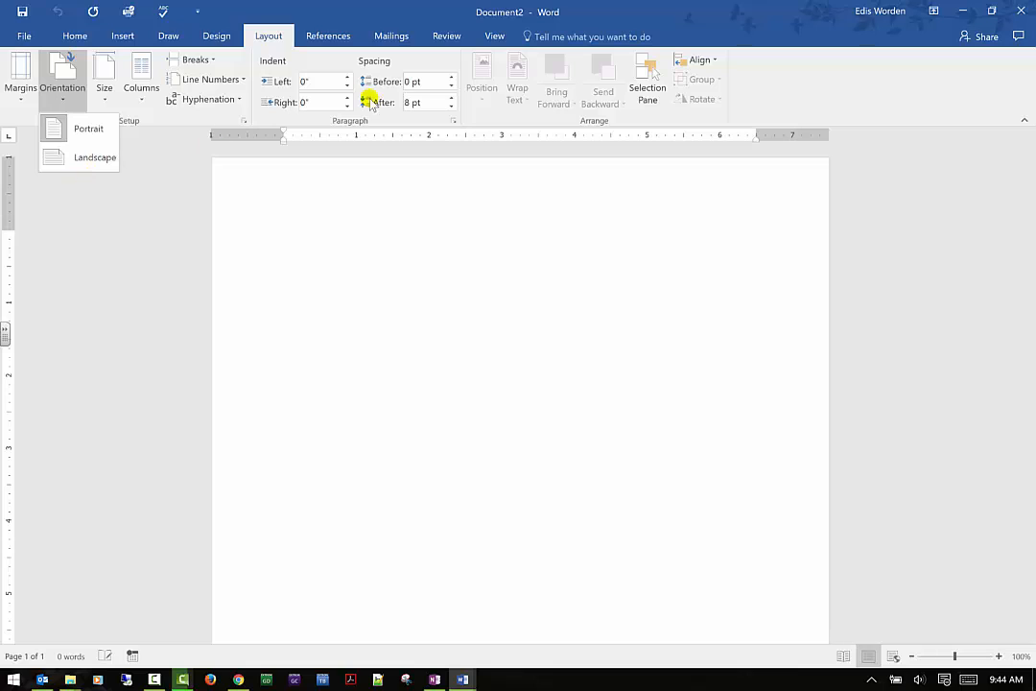
pyautogui.click(163, 180)
pyautogui.click(106, 104)
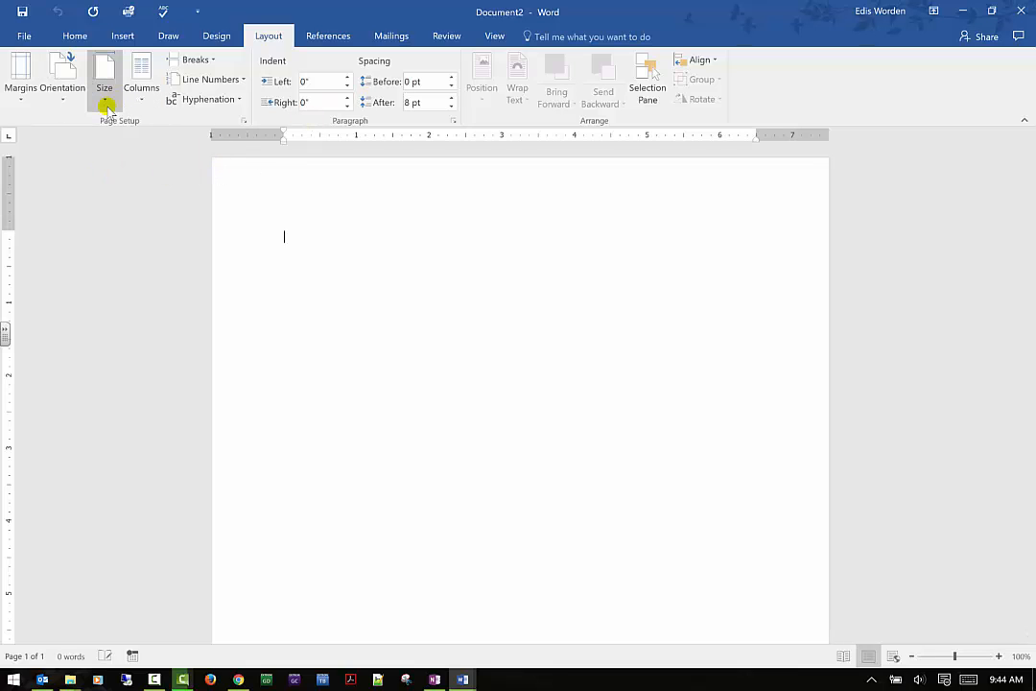
pyautogui.click(108, 100)
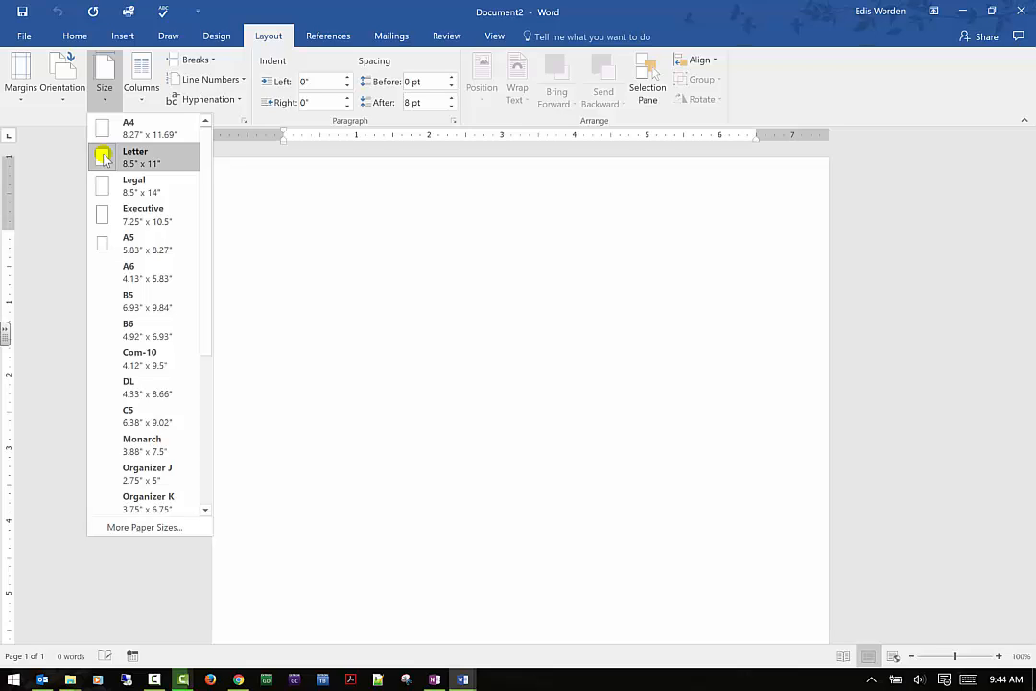
pyautogui.scroll(-3, 173, 275)
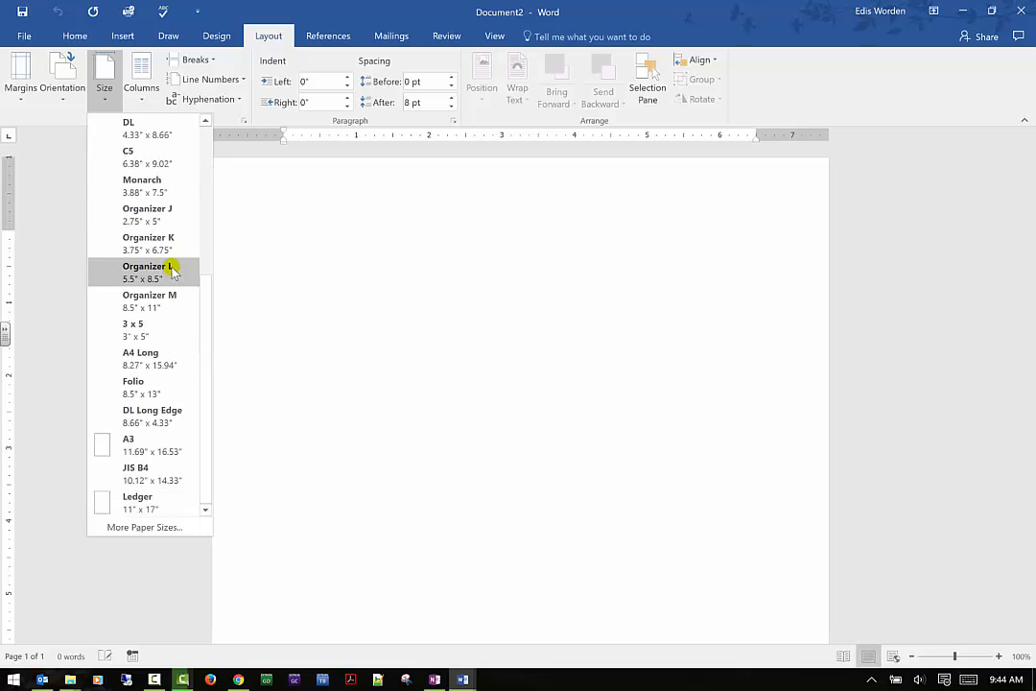
pyautogui.scroll(3, 173, 274)
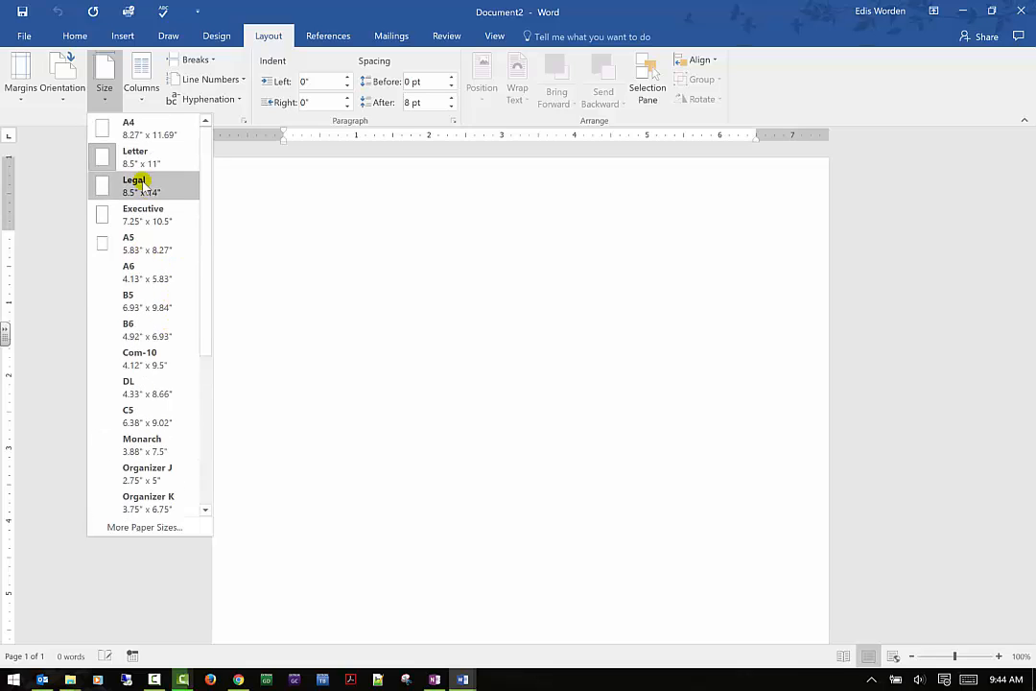
pyautogui.scroll(-3, 183, 446)
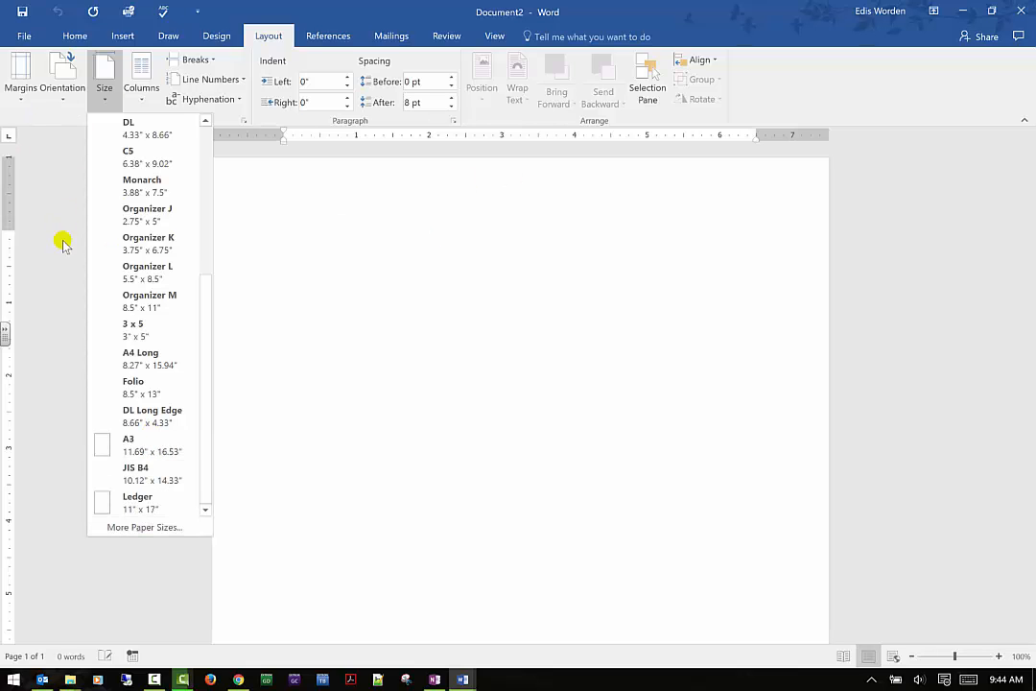
pyautogui.click(311, 205)
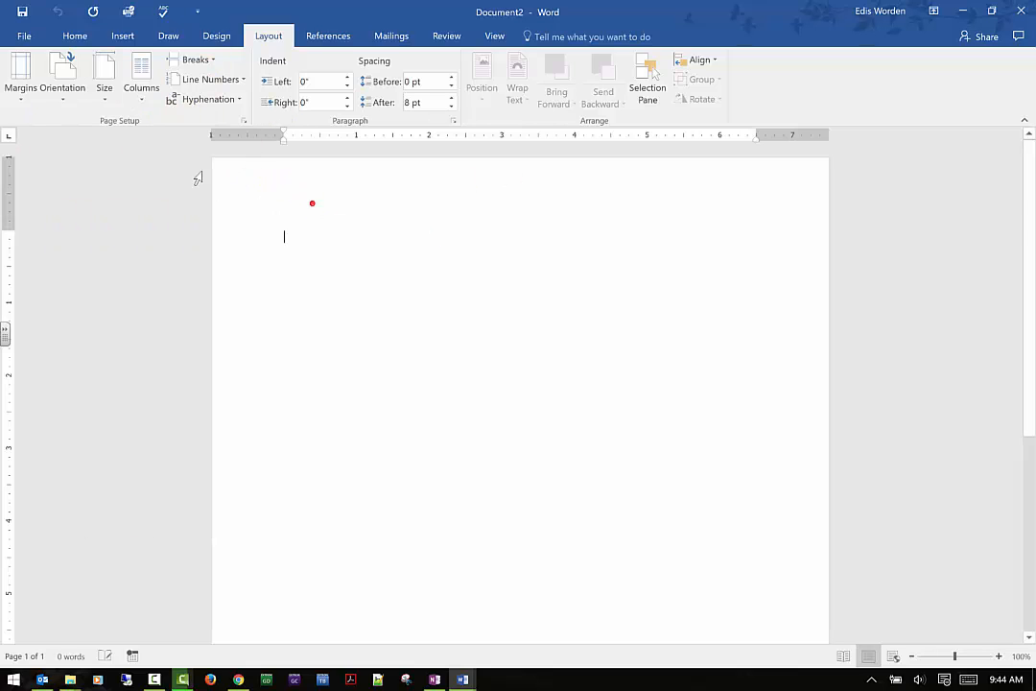
# - Try the Three, Left and Right column presets one after another on the blank document
pyautogui.click(143, 102)
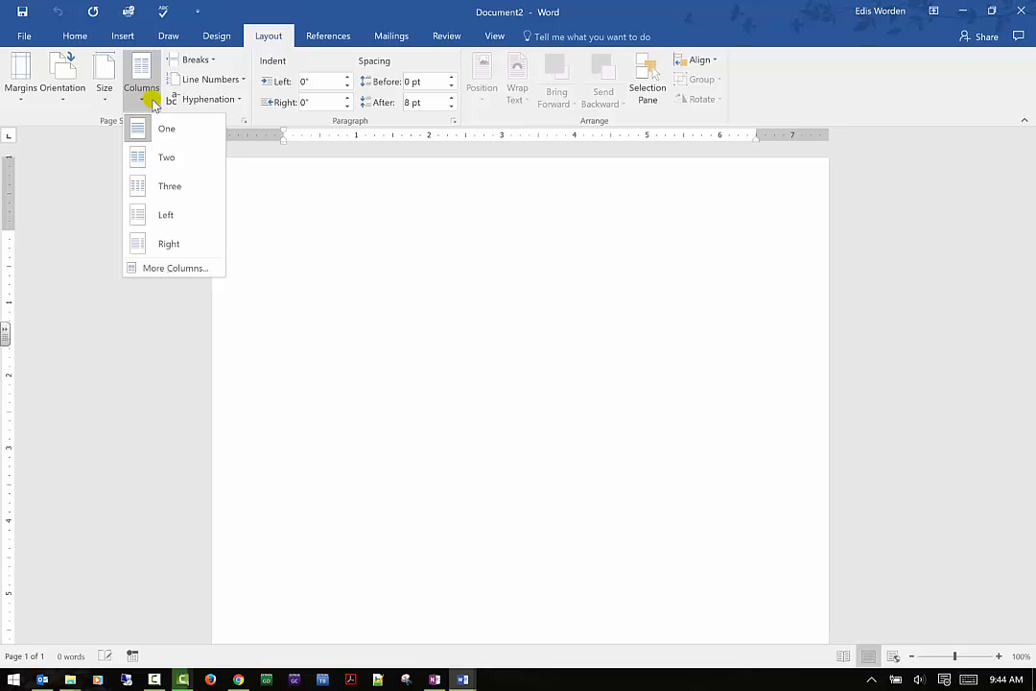
pyautogui.click(152, 189)
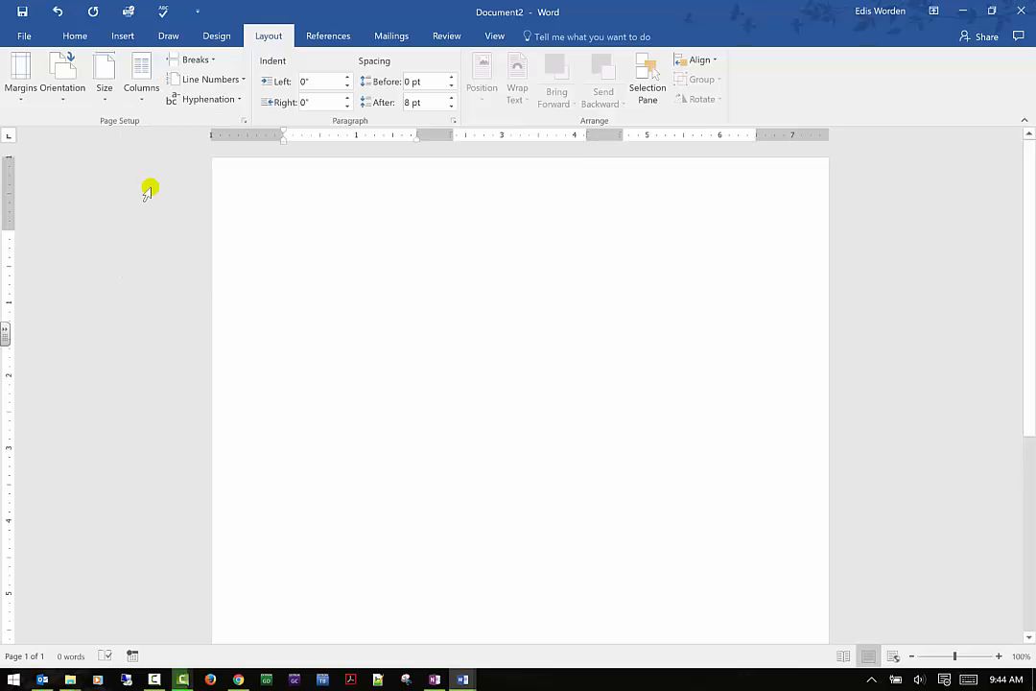
pyautogui.click(142, 86)
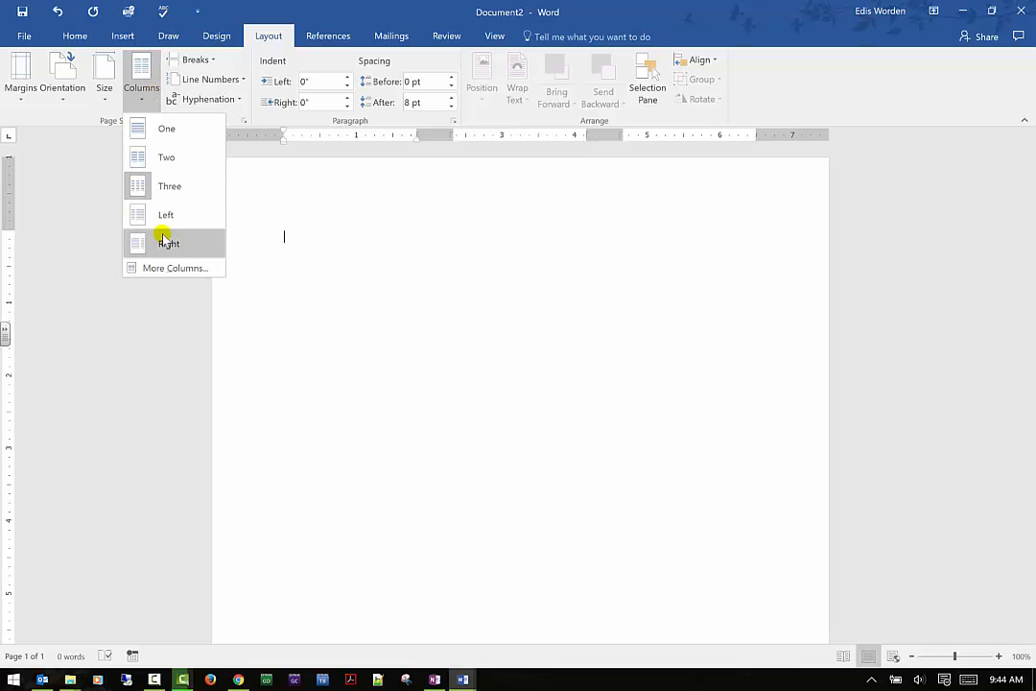
pyautogui.click(163, 215)
pyautogui.click(144, 88)
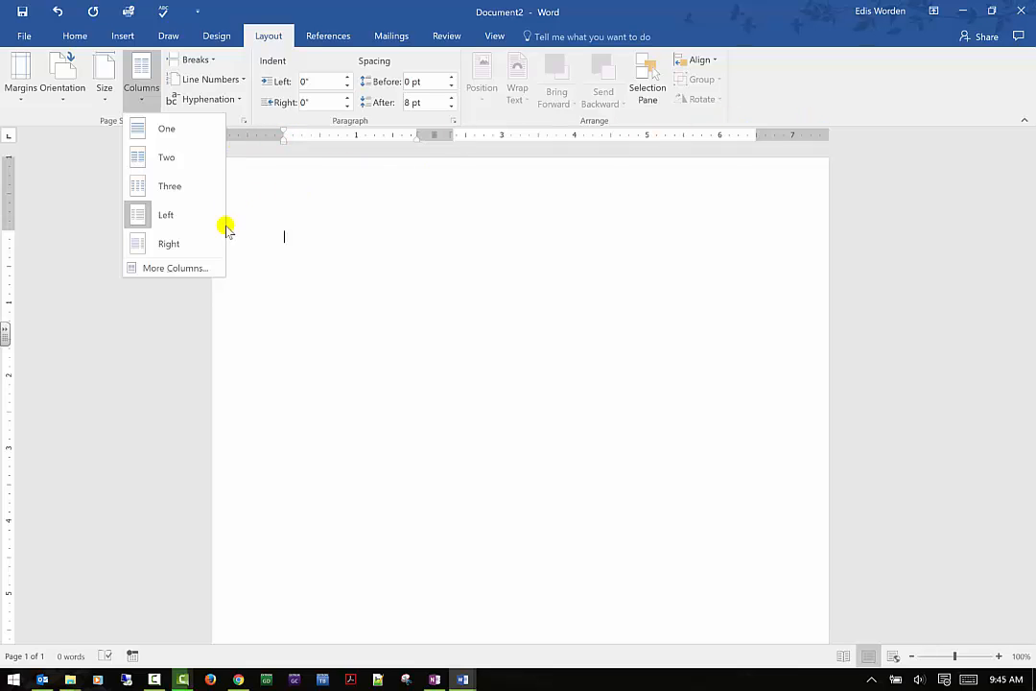
pyautogui.click(187, 246)
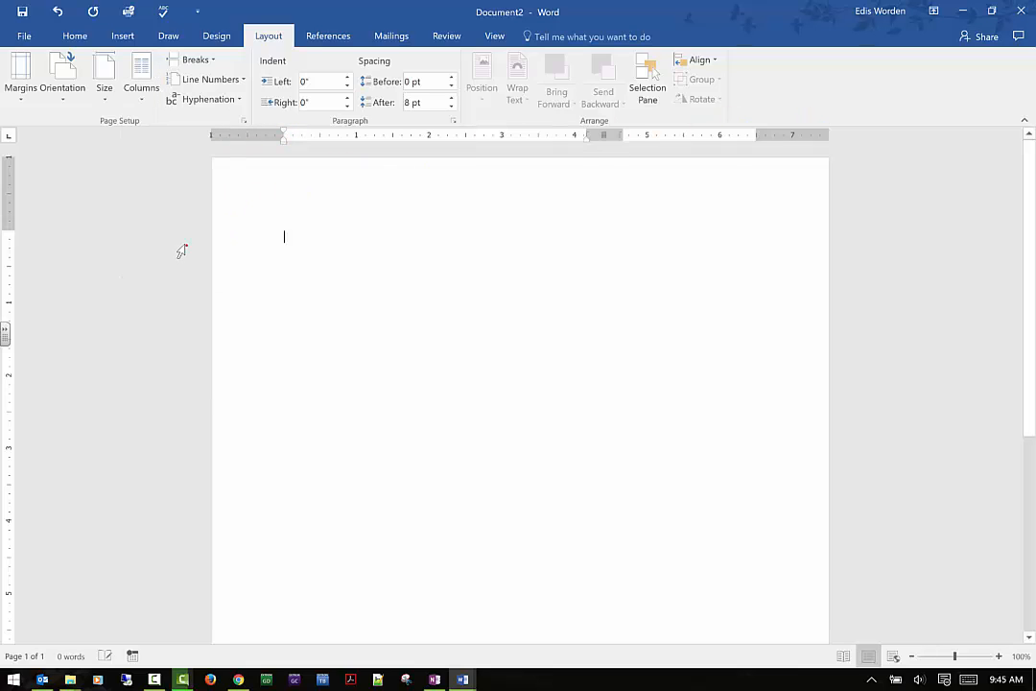
# - Apply the Three column preset and slightly narrow the gaps between the columns on the ruler
pyautogui.click(146, 92)
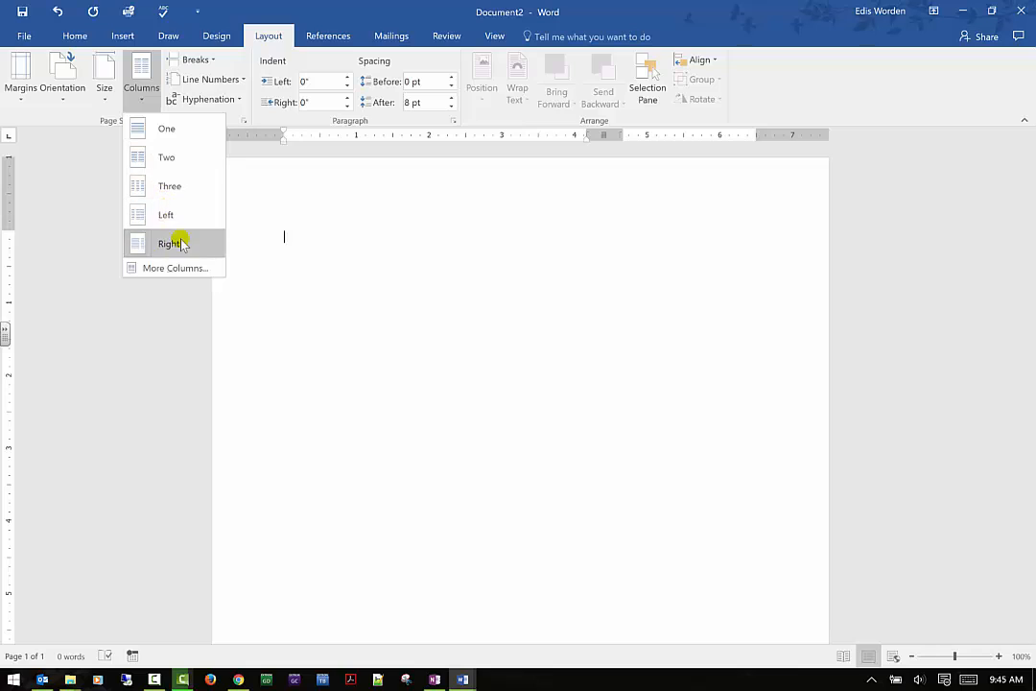
pyautogui.click(178, 190)
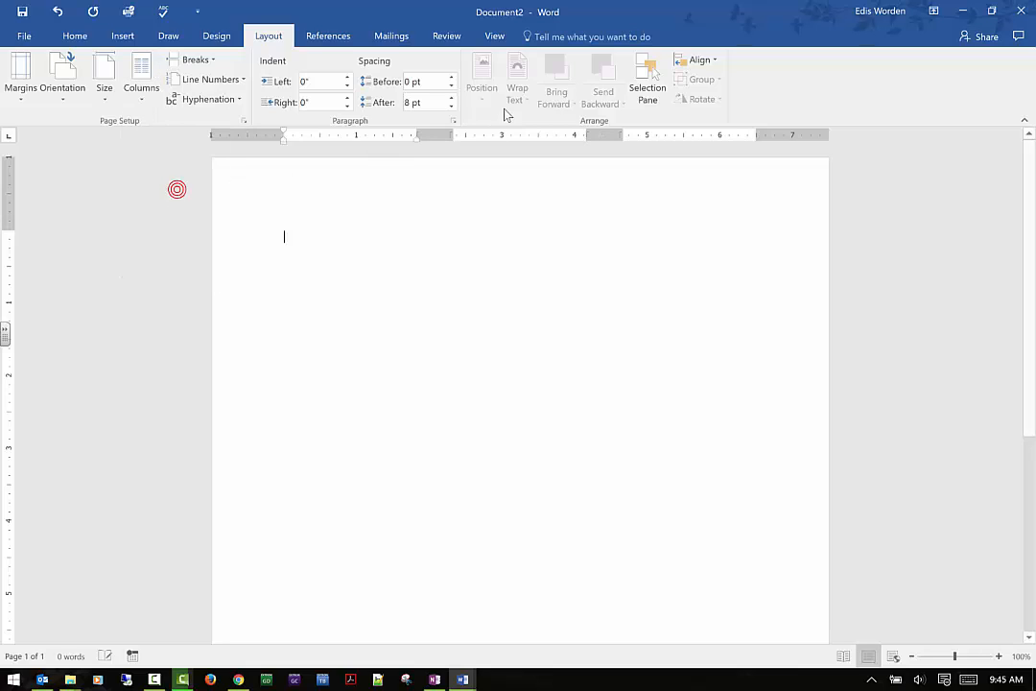
pyautogui.moveTo(453, 134)
pyautogui.mouseDown()
pyautogui.moveTo(532, 130)
pyautogui.moveTo(433, 148)
pyautogui.moveTo(451, 139)
pyautogui.moveTo(437, 139)
pyautogui.mouseUp()
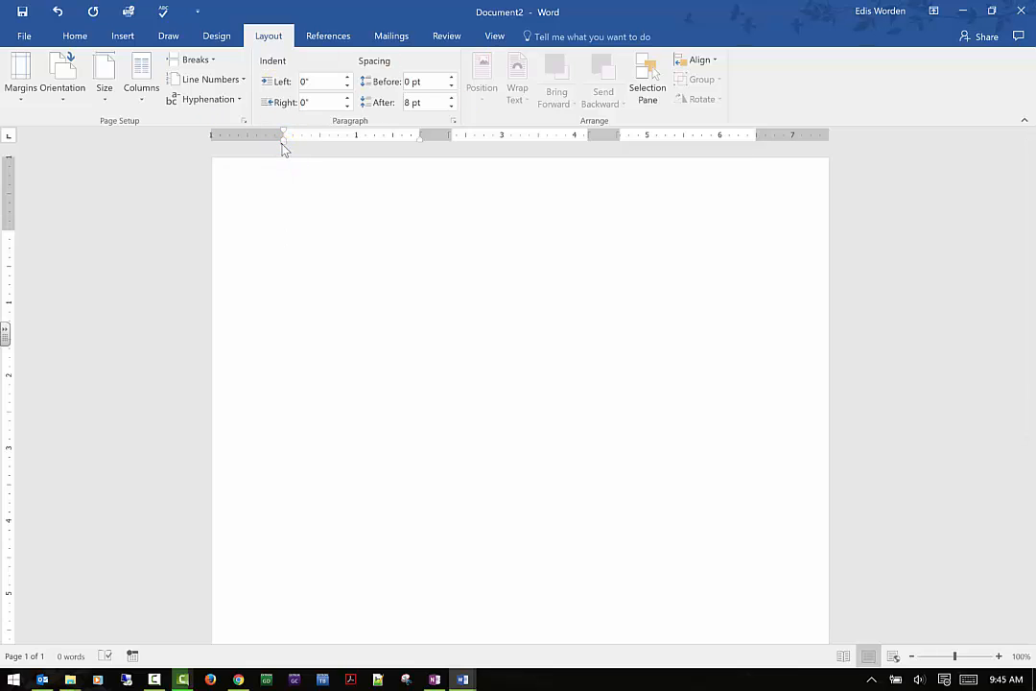
# - Move the paragraph's left indent inward on the ruler to 0.38"
pyautogui.moveTo(284, 145)
pyautogui.mouseDown()
pyautogui.moveTo(393, 150)
pyautogui.moveTo(290, 159)
pyautogui.mouseUp()
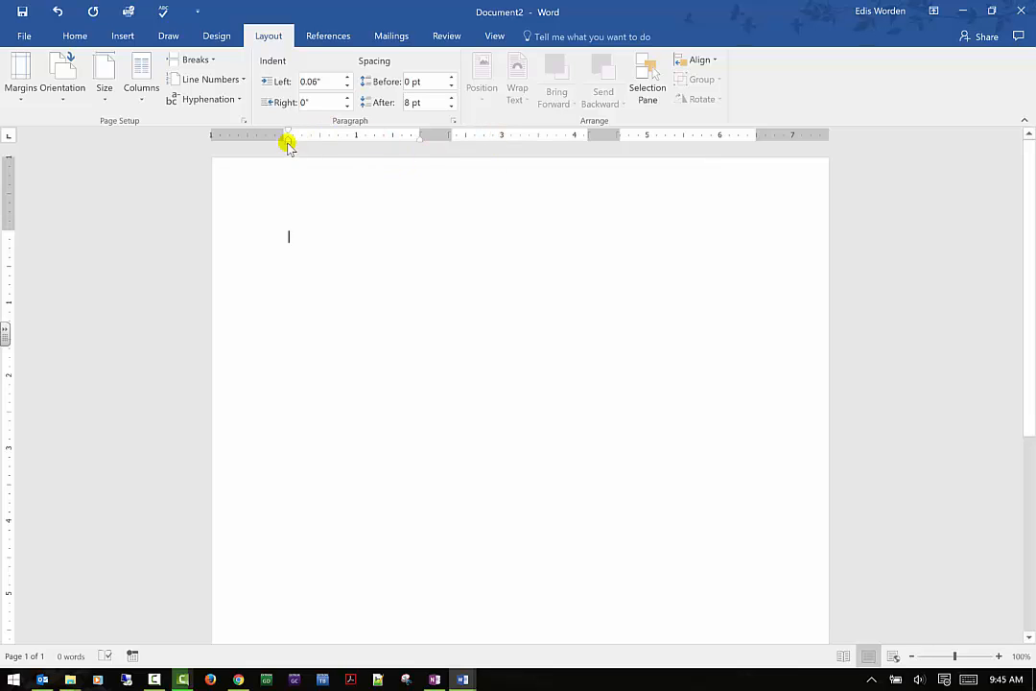
pyautogui.moveTo(288, 142); pyautogui.dragTo(309, 144)
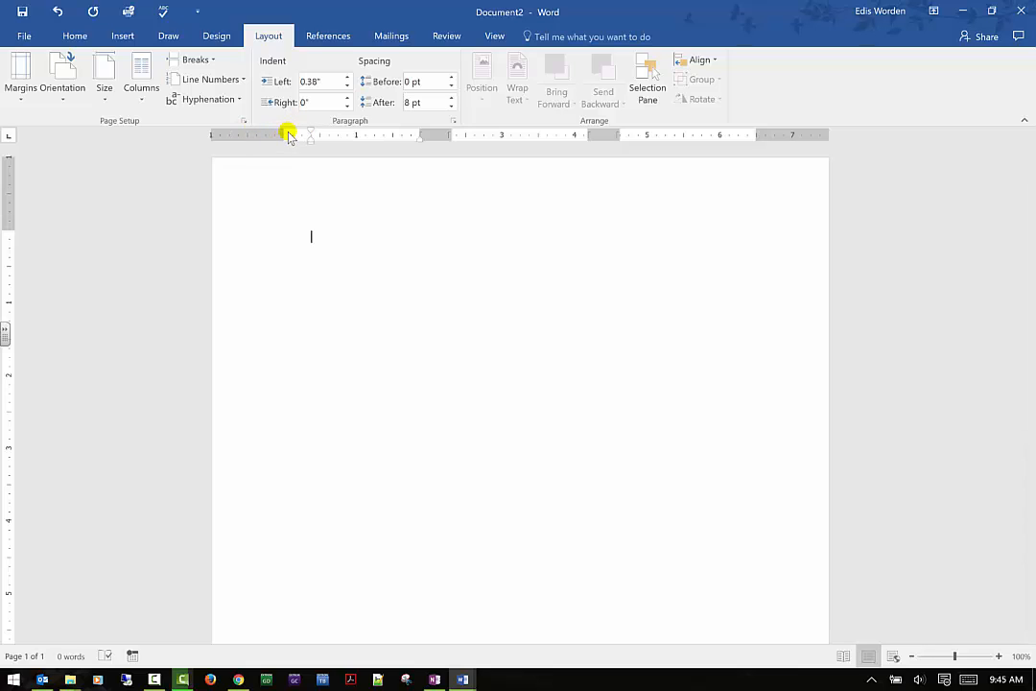
# - Reduce the page's left margin to about 0.4" and its right margin to about 0.6" using the ruler
pyautogui.moveTo(283, 134); pyautogui.dragTo(242, 135)
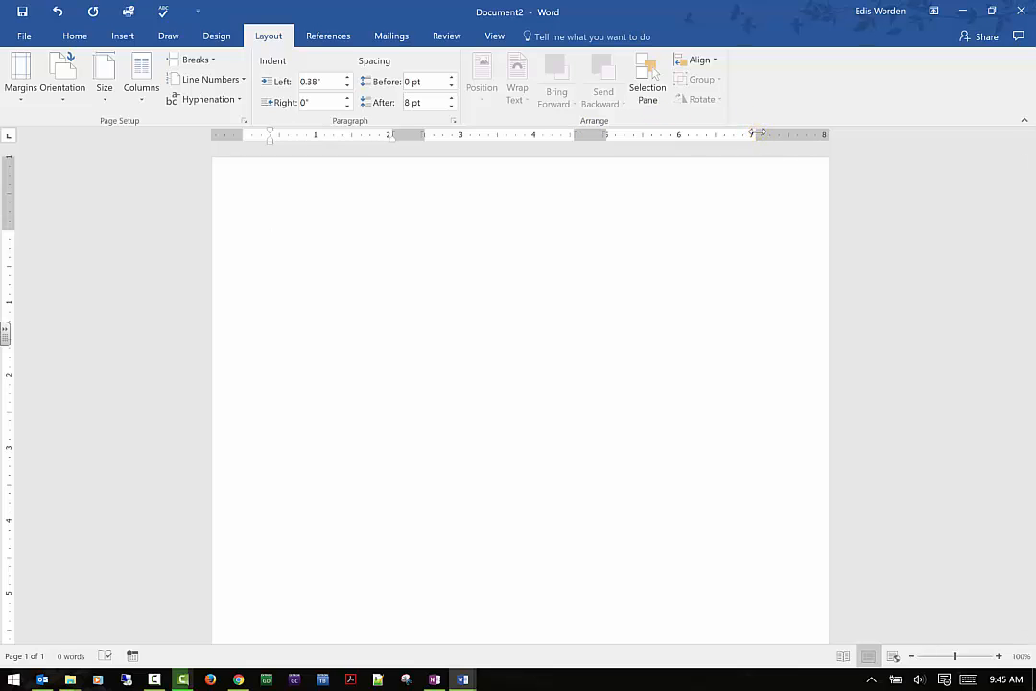
pyautogui.moveTo(765, 128); pyautogui.dragTo(788, 127)
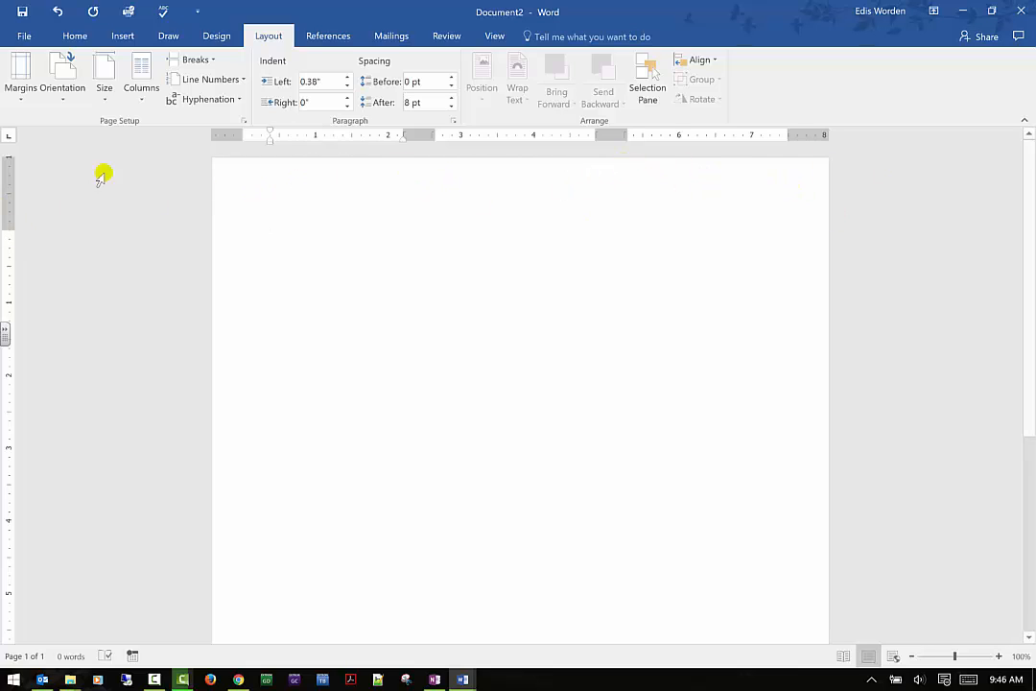
# - Return the paragraph's left indent to 0" on the ruler and reduce the page's top margin to about 0.75"
pyautogui.moveTo(269, 142); pyautogui.dragTo(245, 146)
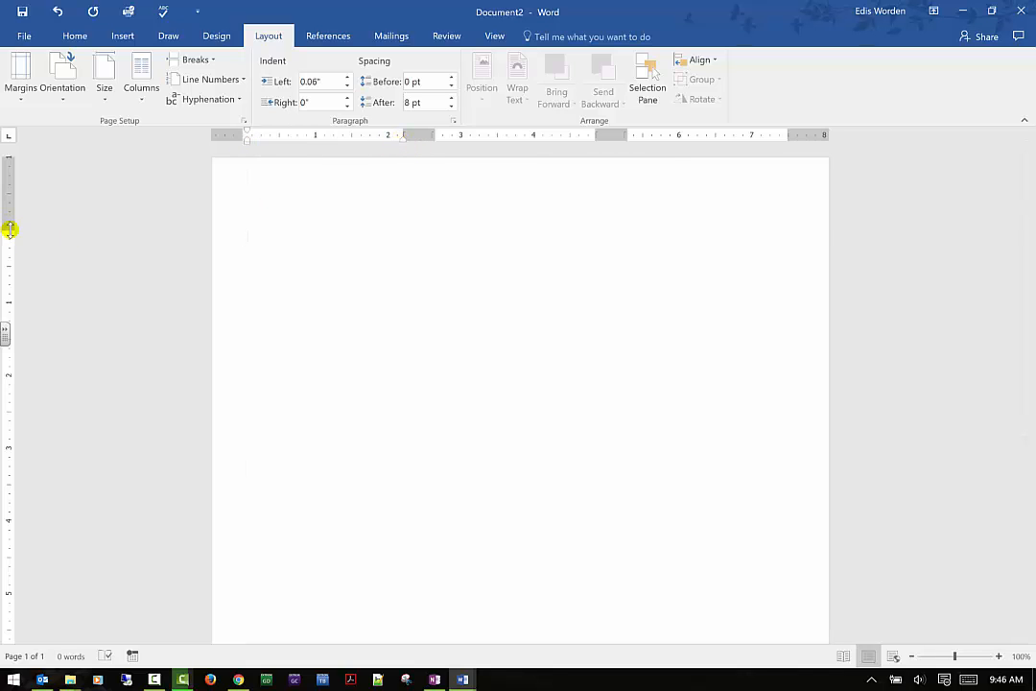
pyautogui.moveTo(9, 228); pyautogui.dragTo(4, 185)
pyautogui.moveTo(8, 257); pyautogui.dragTo(10, 211)
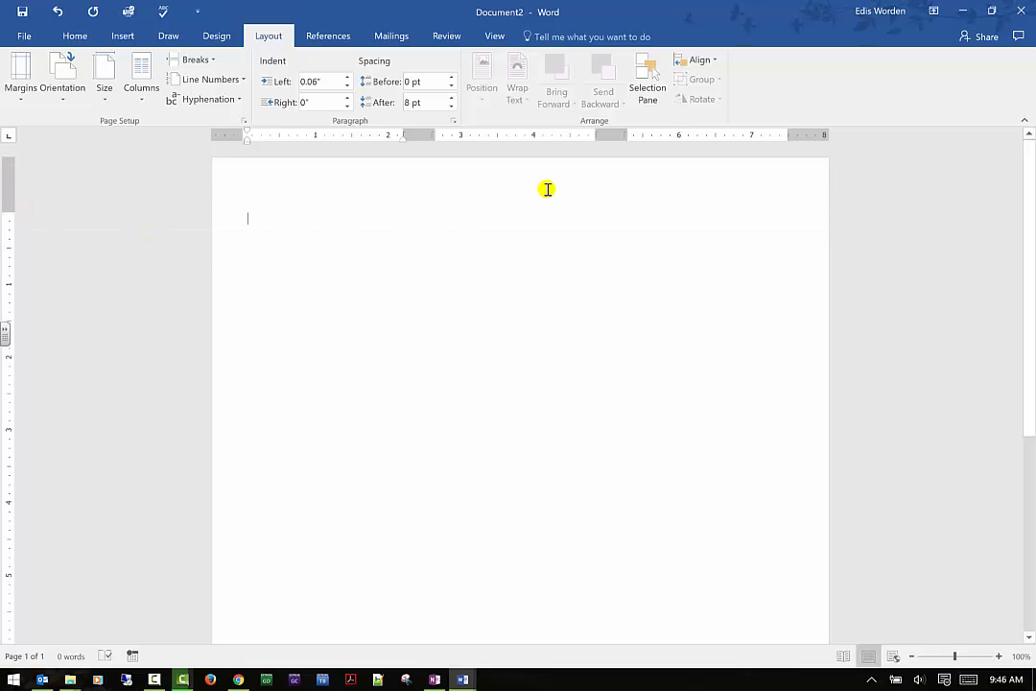
pyautogui.moveTo(244, 141); pyautogui.dragTo(242, 142)
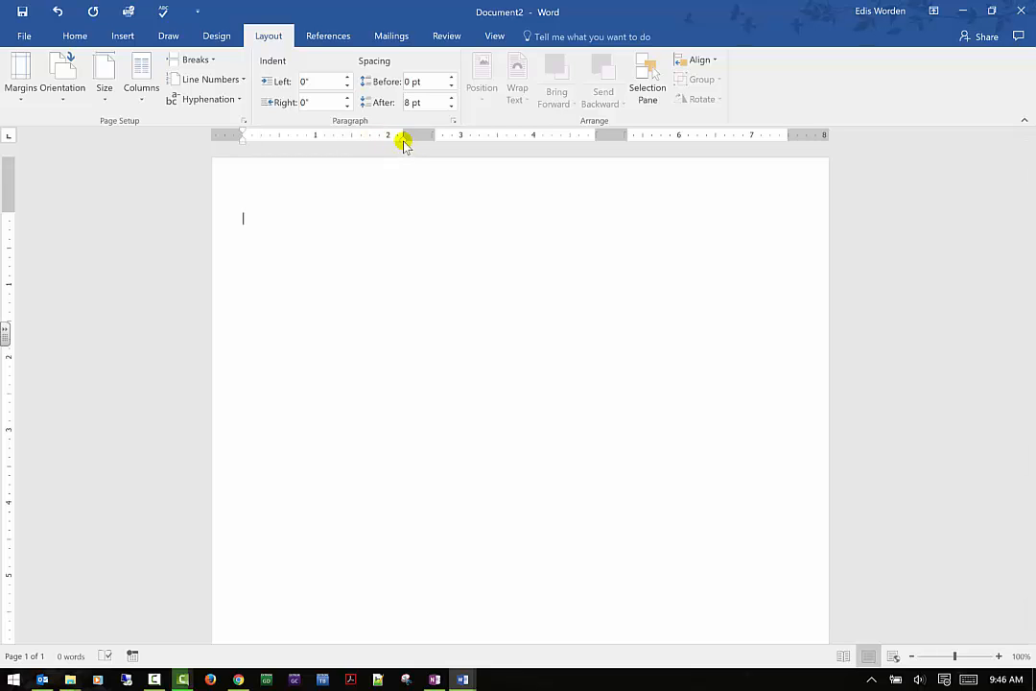
# - Set the paragraph's right indent to 0.02" and place a left tab stop at about 1.7" on the ruler
pyautogui.moveTo(405, 142)
pyautogui.mouseDown()
pyautogui.moveTo(382, 146)
pyautogui.moveTo(402, 143)
pyautogui.mouseUp()
pyautogui.click(365, 141)
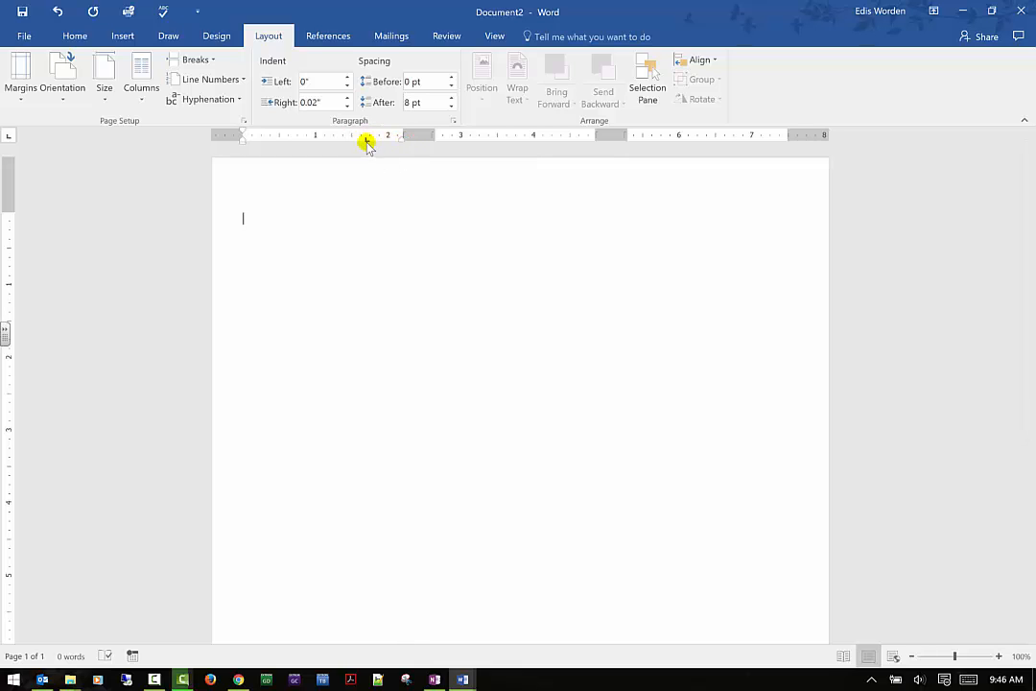
# - Undo the placement of the tab stop and view the available page and section break types
pyautogui.click(56, 11)
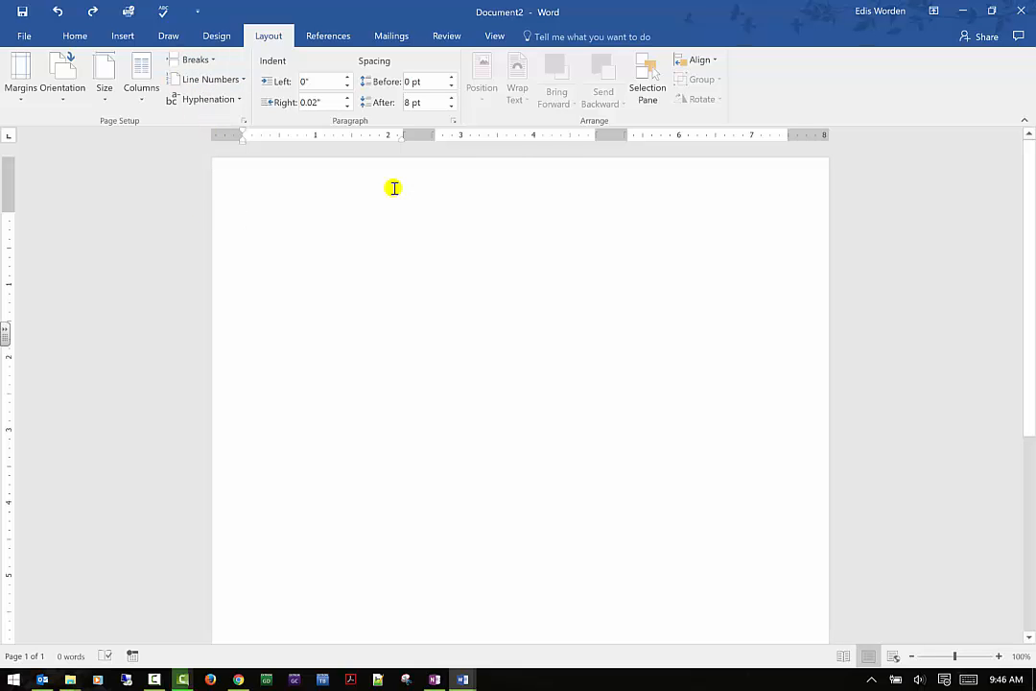
pyautogui.click(213, 61)
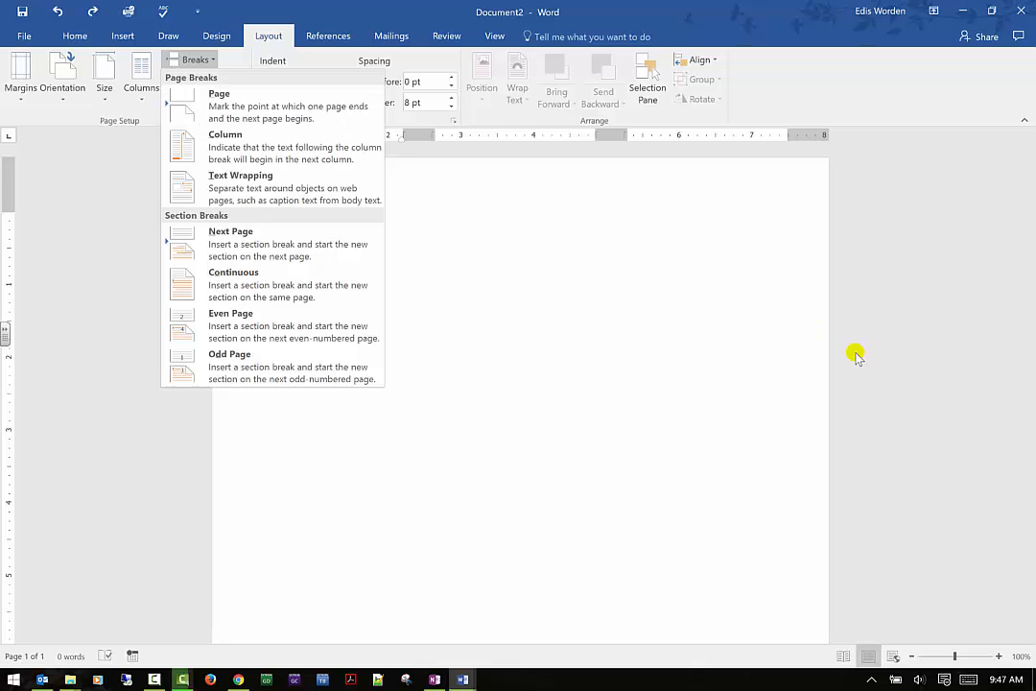
pyautogui.click(751, 356)
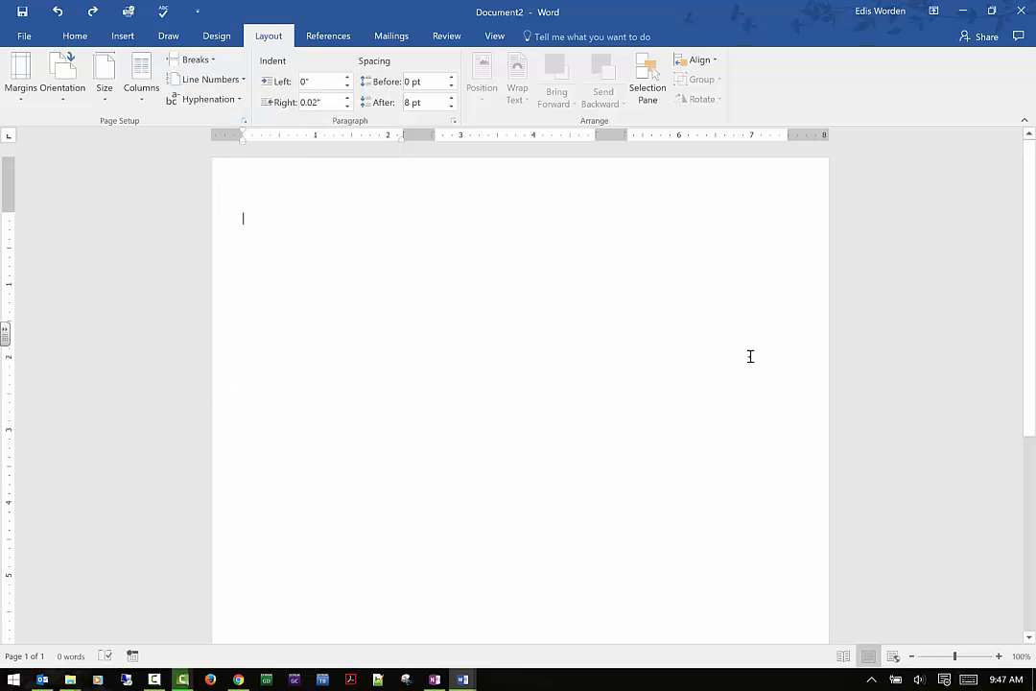
# - Turn on continuous line numbering and add blank numbered lines to the document
pyautogui.click(243, 79)
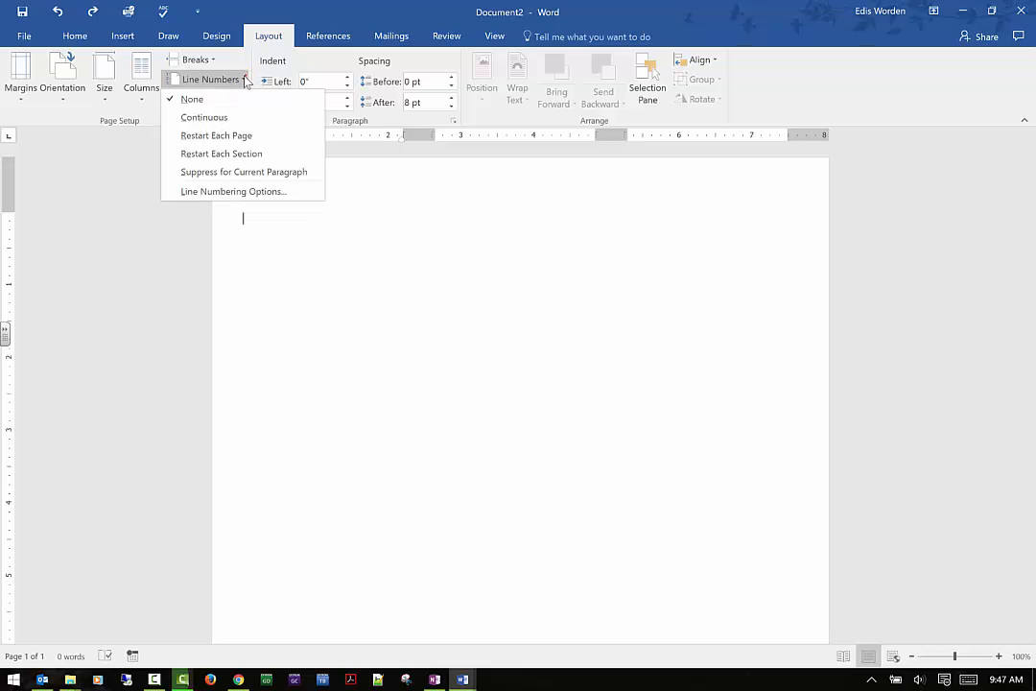
pyautogui.click(215, 118)
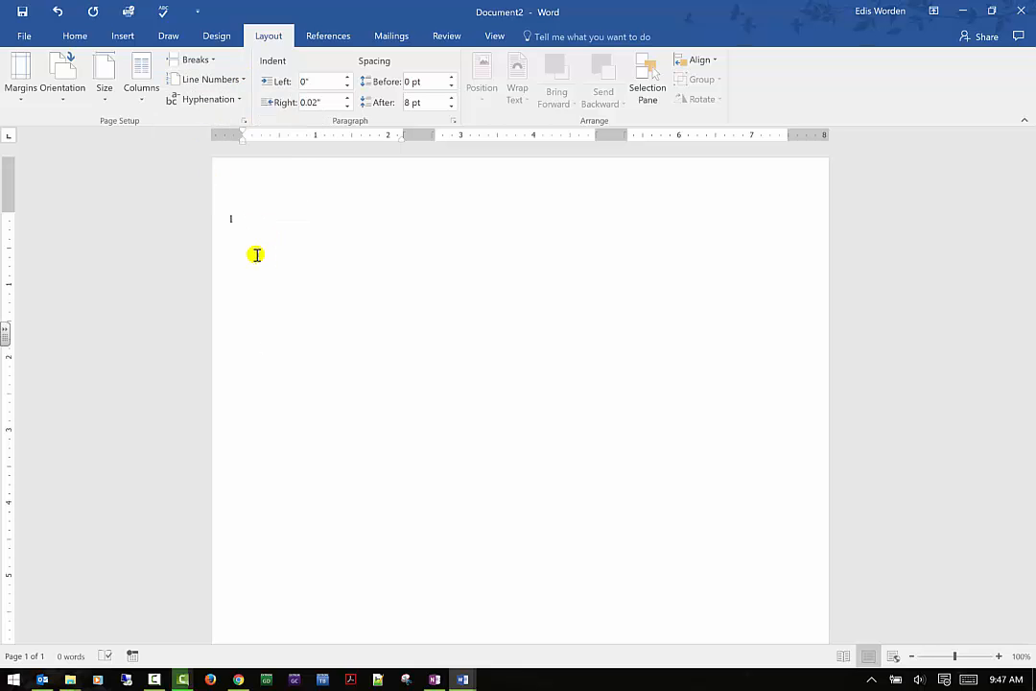
pyautogui.press('Return')
pyautogui.press('Return')
pyautogui.press('Return')
pyautogui.press('Return')
# - Enter "abcdefghihjklmnoprstuvwxyz" on line 6 and "indefinitely" on line 7
pyautogui.click(245, 328)
pyautogui.write('abcdefghihjklmnoprstuvwxyz')
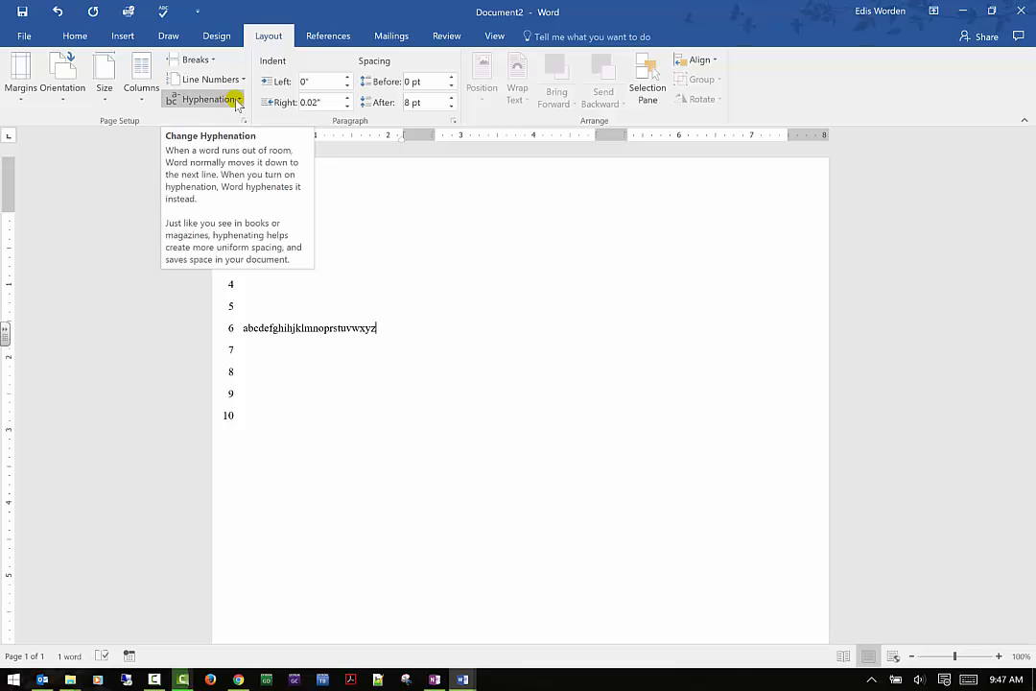
pyautogui.click(281, 344)
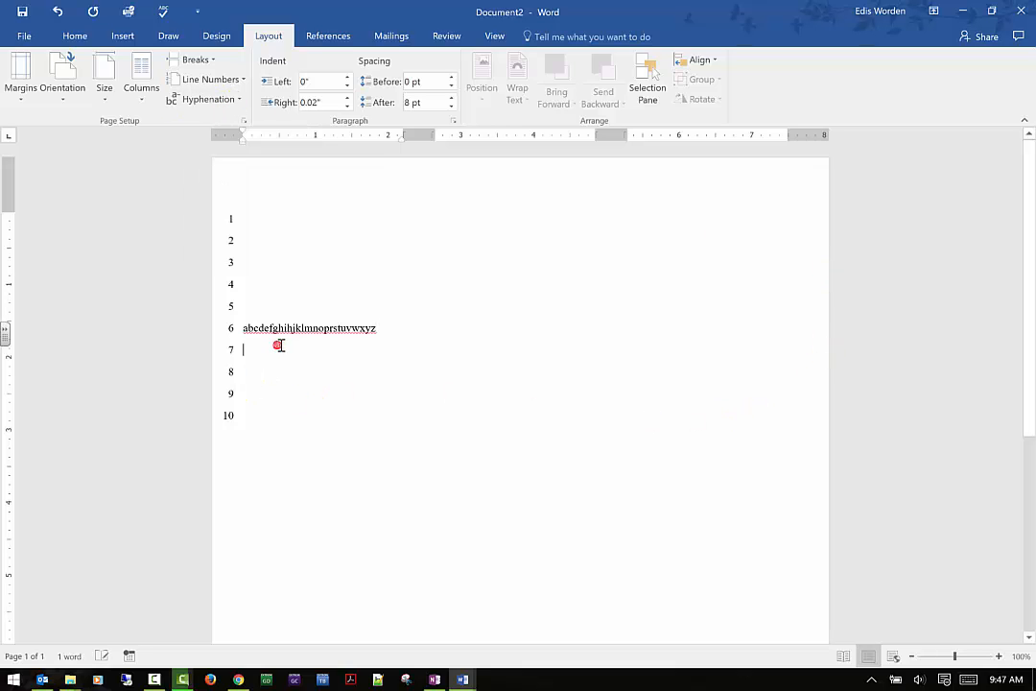
pyautogui.click(243, 101)
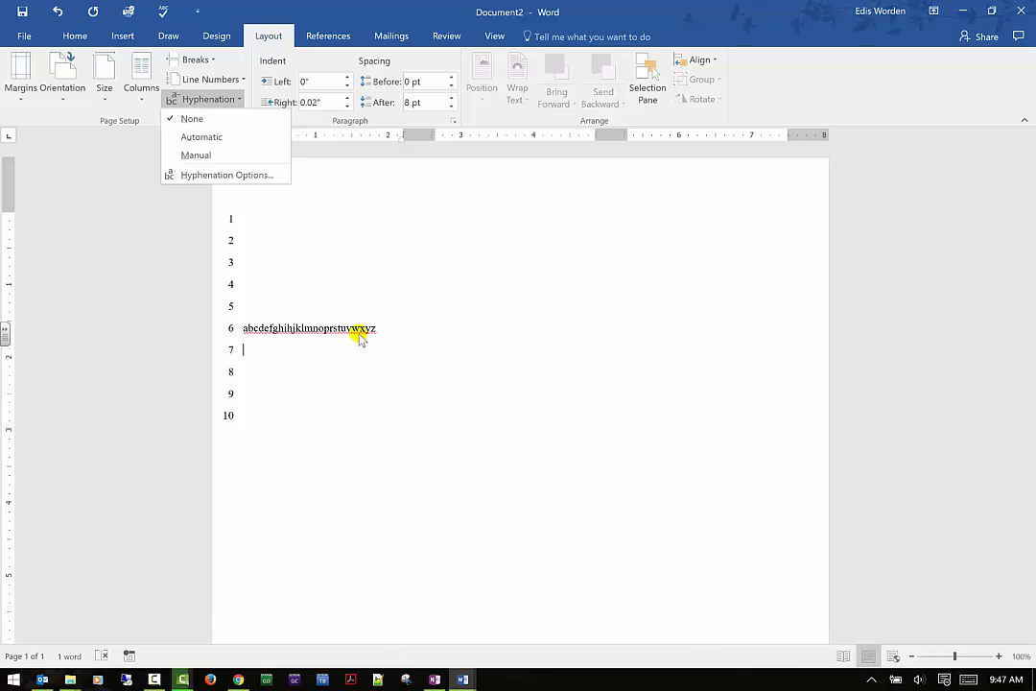
pyautogui.press('Escape')
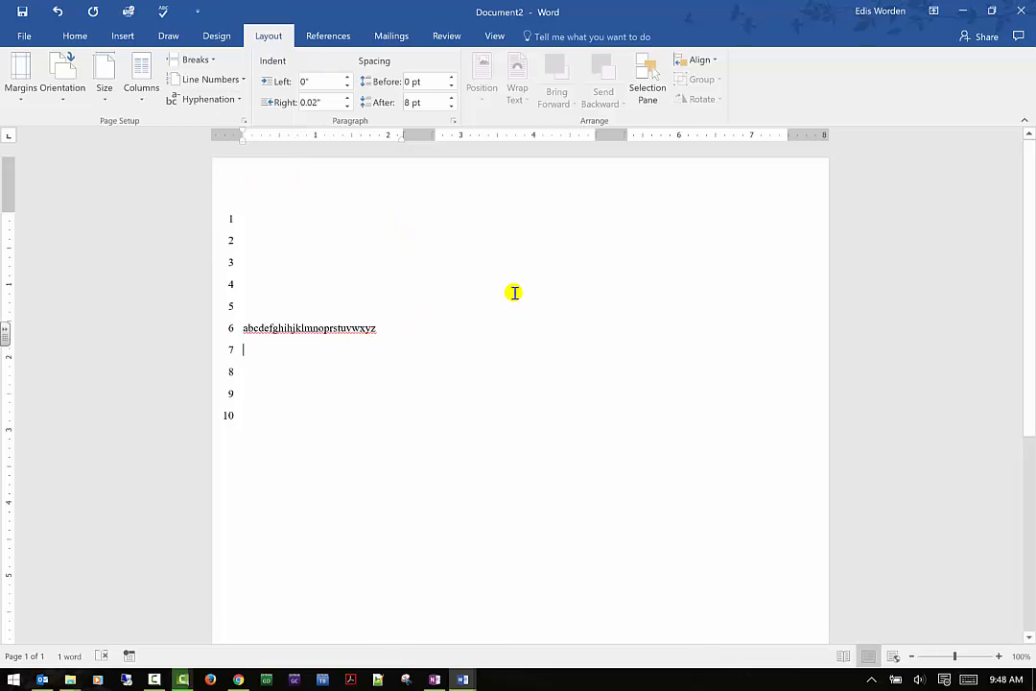
pyautogui.write('indefinitely')
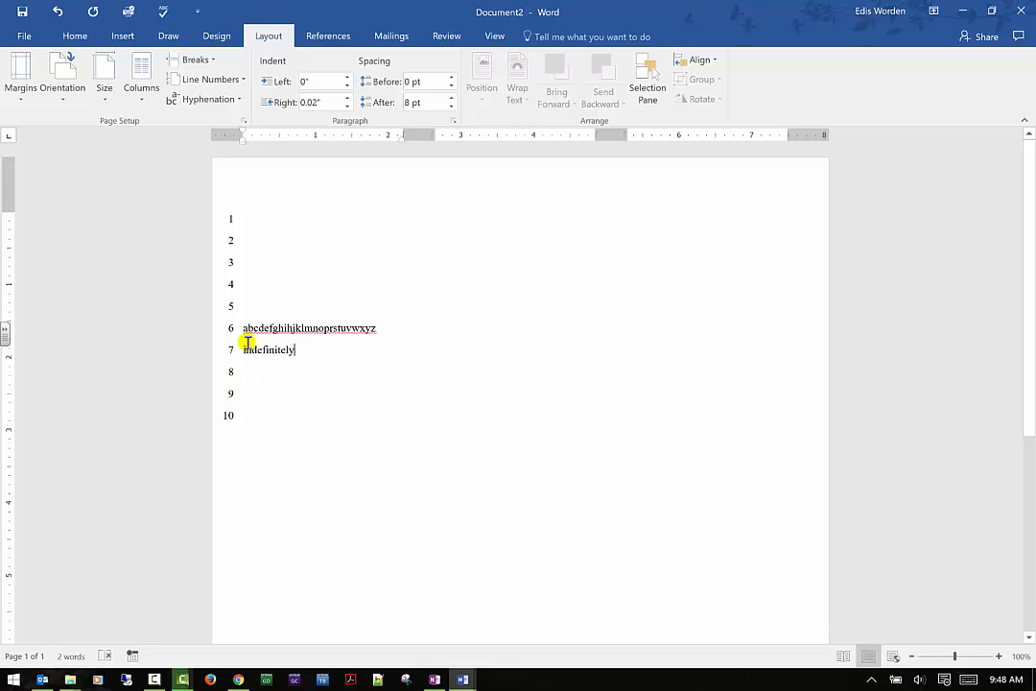
# - Turn on automatic hyphenation with "indefinitely" pushed to the end of line 7, and add an empty line below the word
pyautogui.click(238, 88)
pyautogui.click(323, 407)
pyautogui.click(235, 98)
pyautogui.click(192, 101)
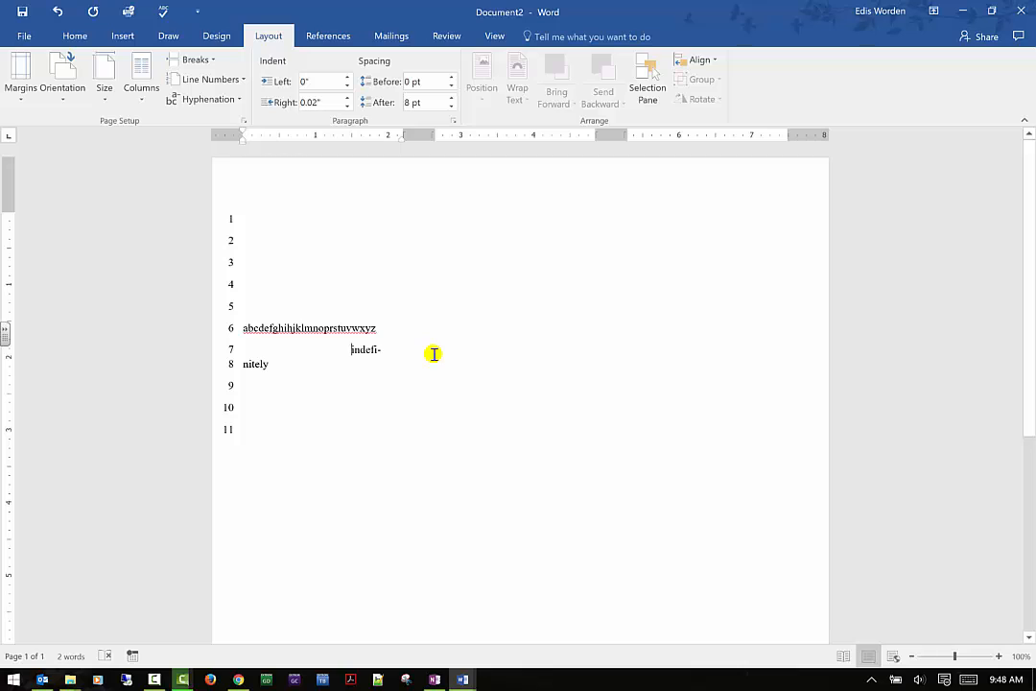
pyautogui.click(428, 370)
pyautogui.press('Return')
# - Turn off automatic hyphenation, preview the manual hyphenation points of "indefinitely", and cancel without applying one
pyautogui.click(240, 99)
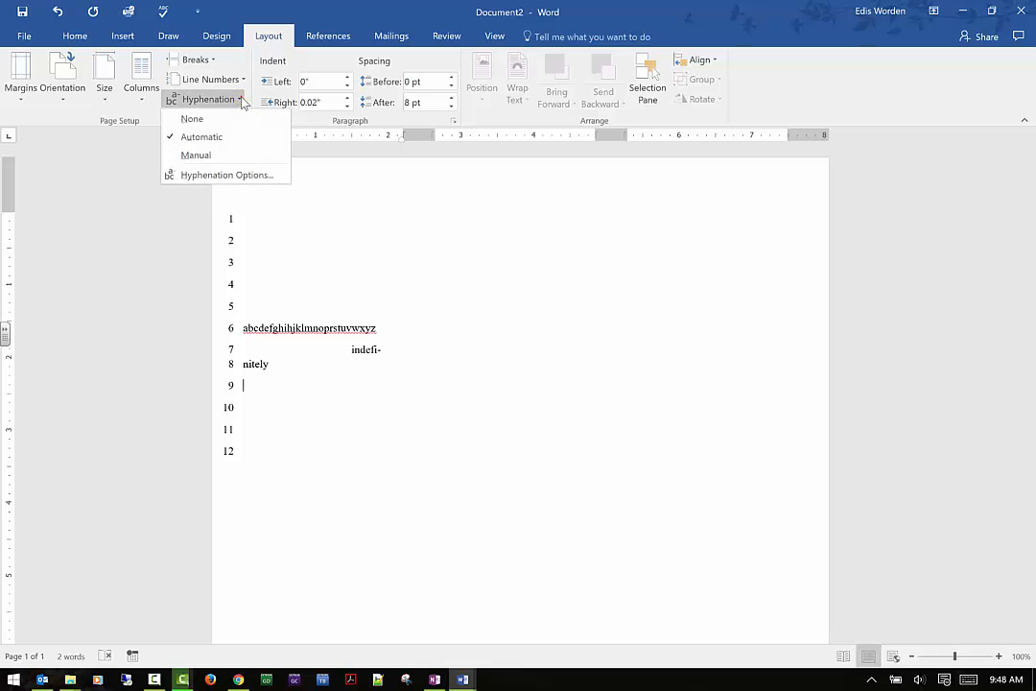
pyautogui.click(213, 172)
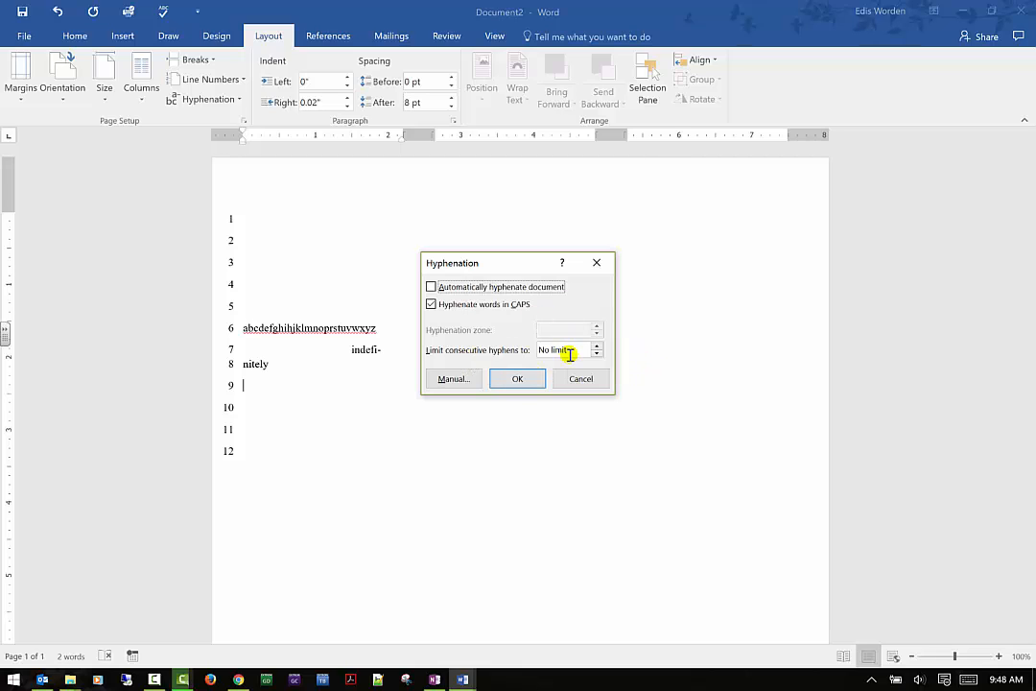
pyautogui.click(465, 381)
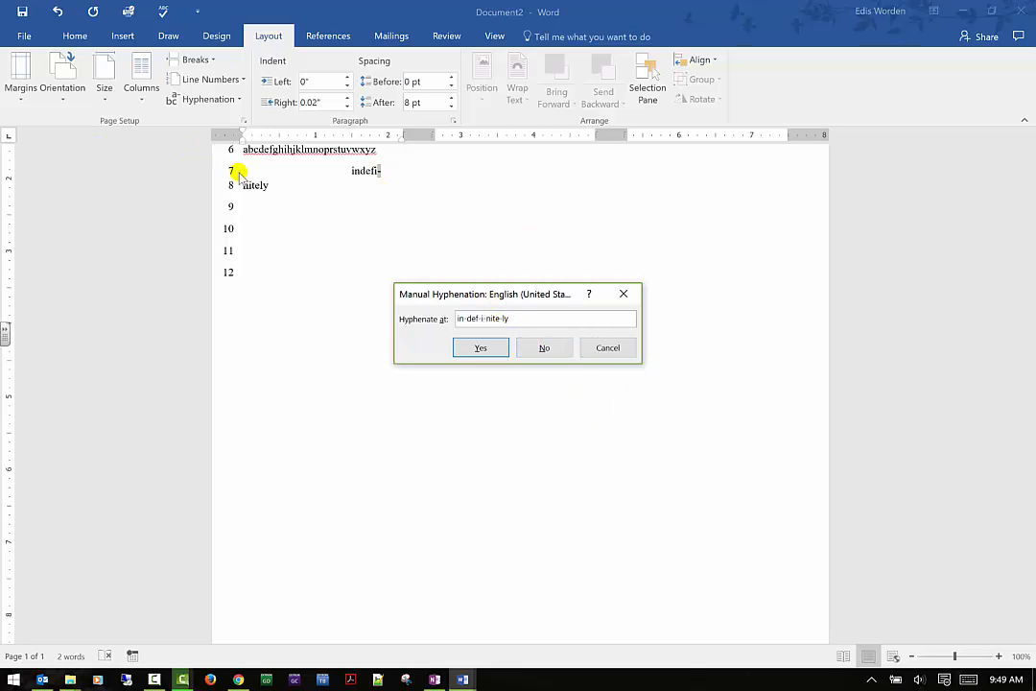
pyautogui.click(612, 350)
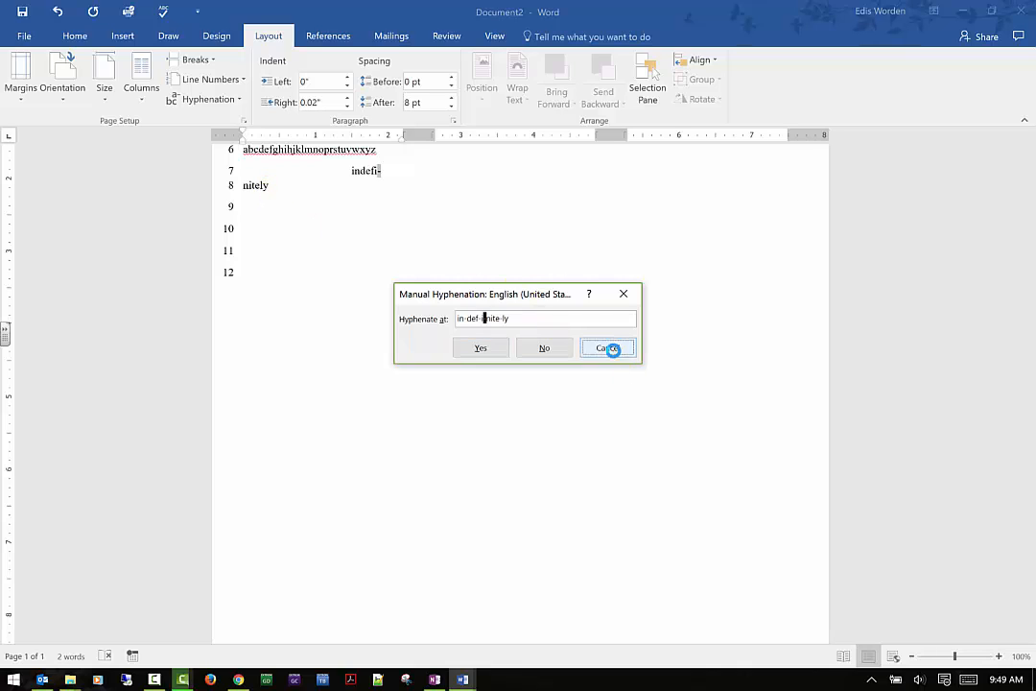
pyautogui.click(225, 100)
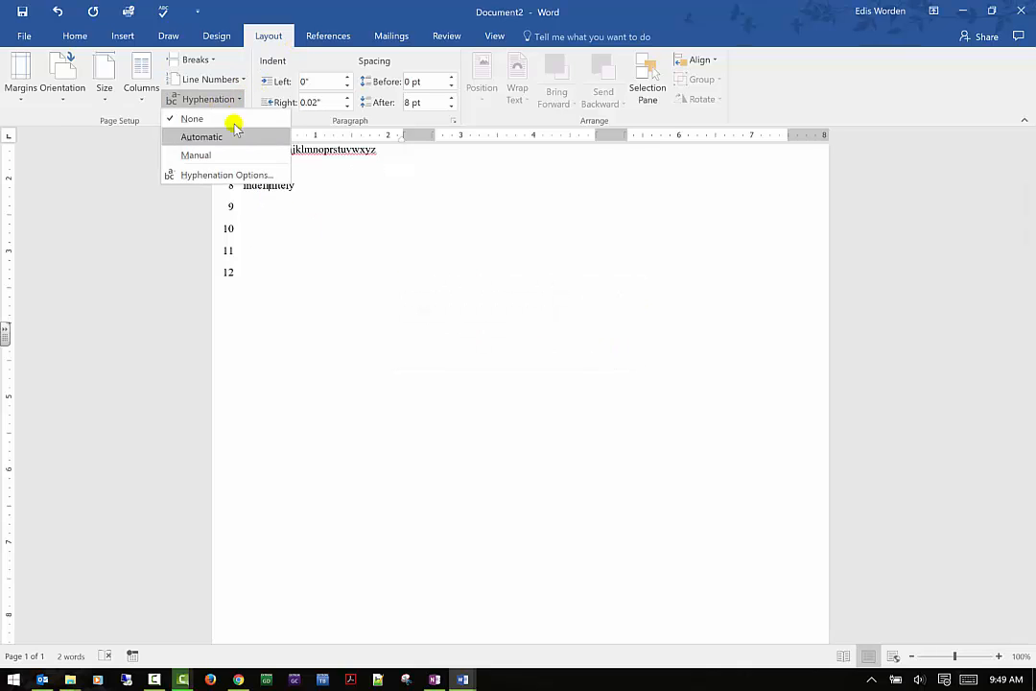
pyautogui.click(391, 257)
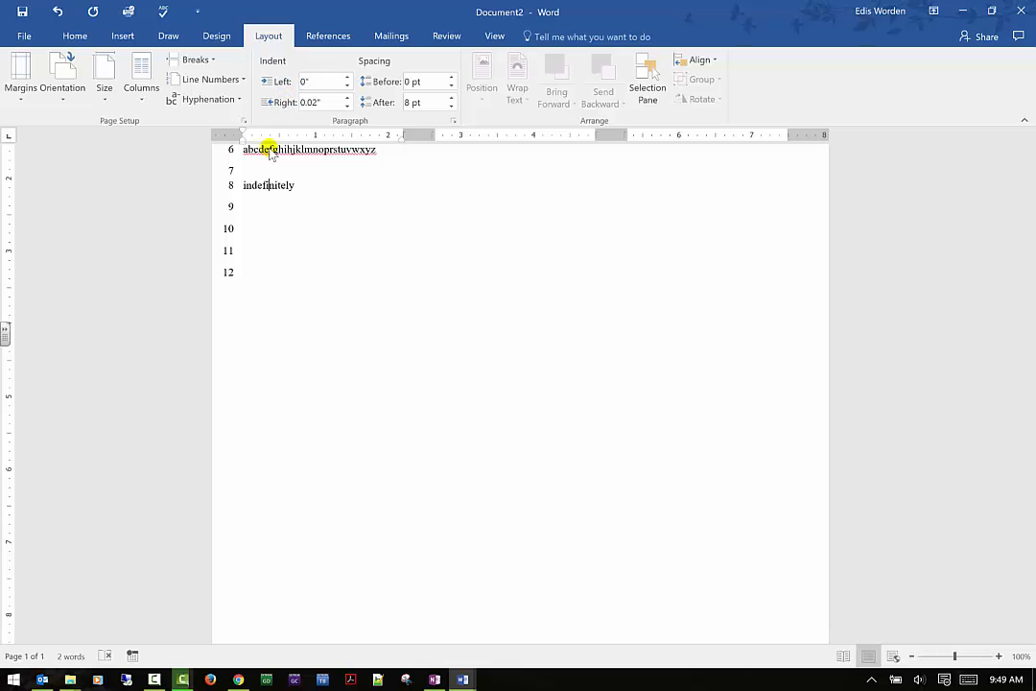
# - Increase the left indent of the "indefinitely" paragraph to at least 0.5" and return it to 0"
pyautogui.scroll(1, 271, 154)
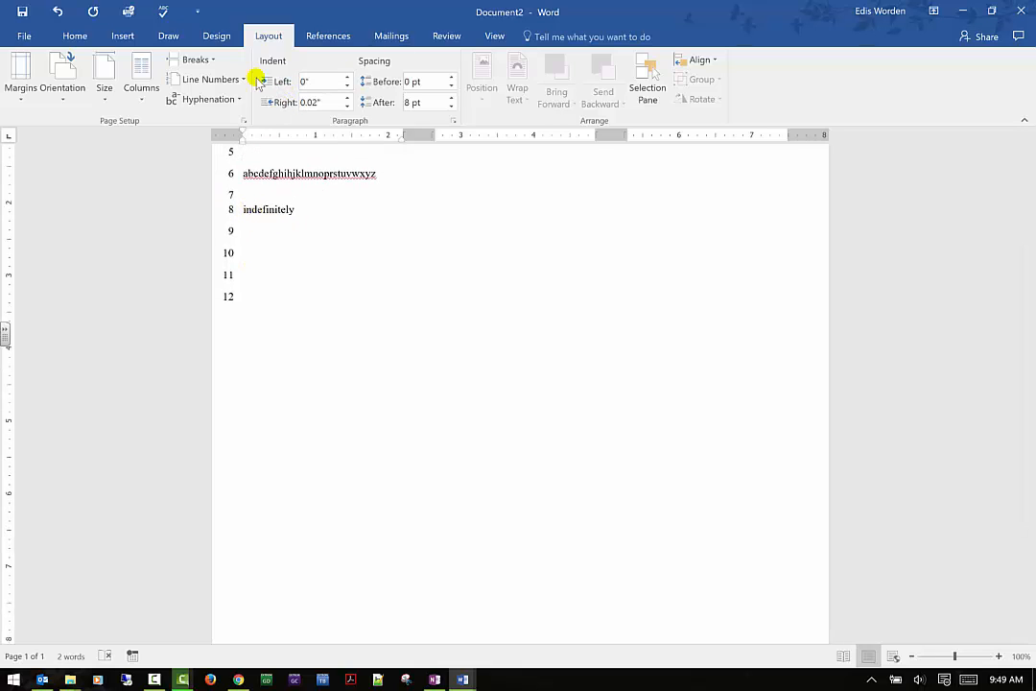
pyautogui.click(347, 78)
pyautogui.click(347, 78)
pyautogui.click(347, 78)
pyautogui.click(347, 77)
pyautogui.click(347, 78)
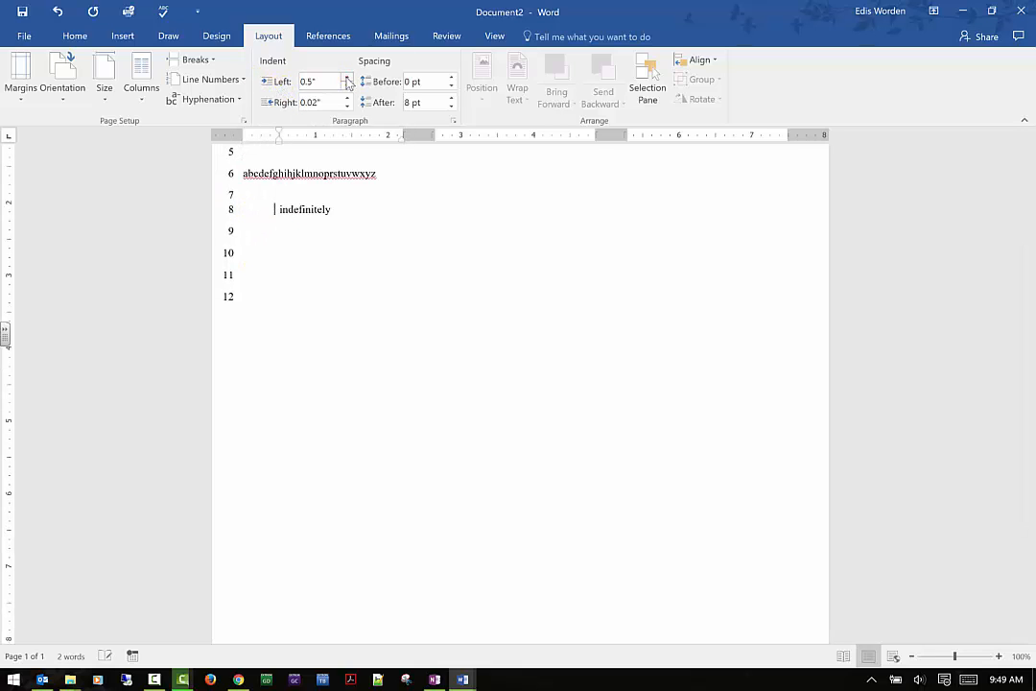
pyautogui.click(347, 78)
pyautogui.click(347, 78)
pyautogui.click(347, 84)
pyautogui.click(346, 85)
pyautogui.doubleClick(346, 84)
pyautogui.click(346, 87)
pyautogui.click(346, 87)
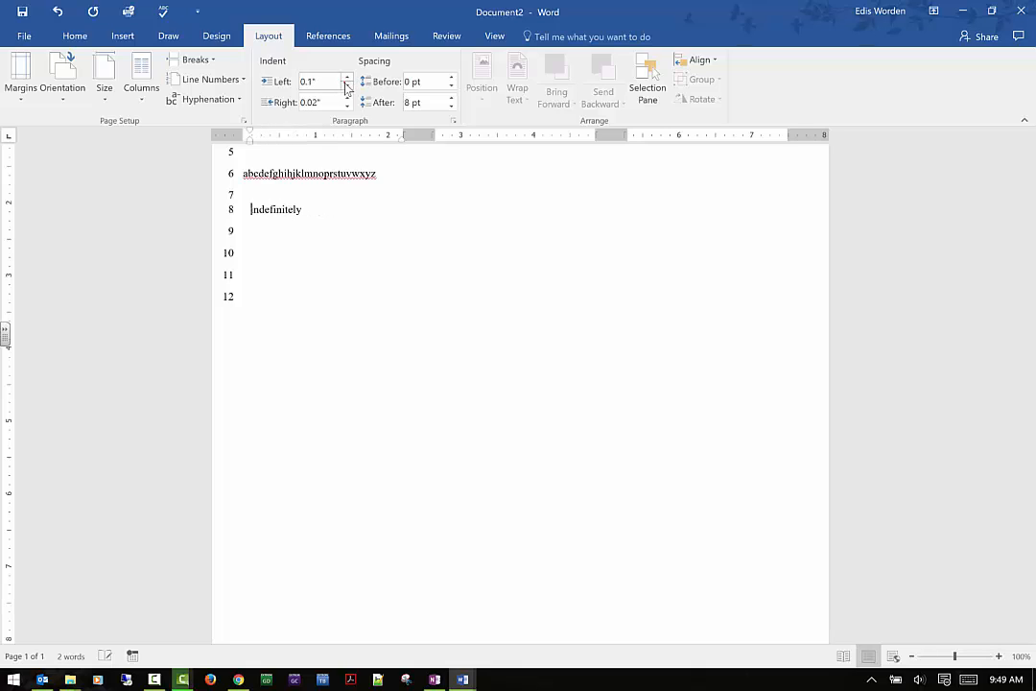
pyautogui.click(346, 87)
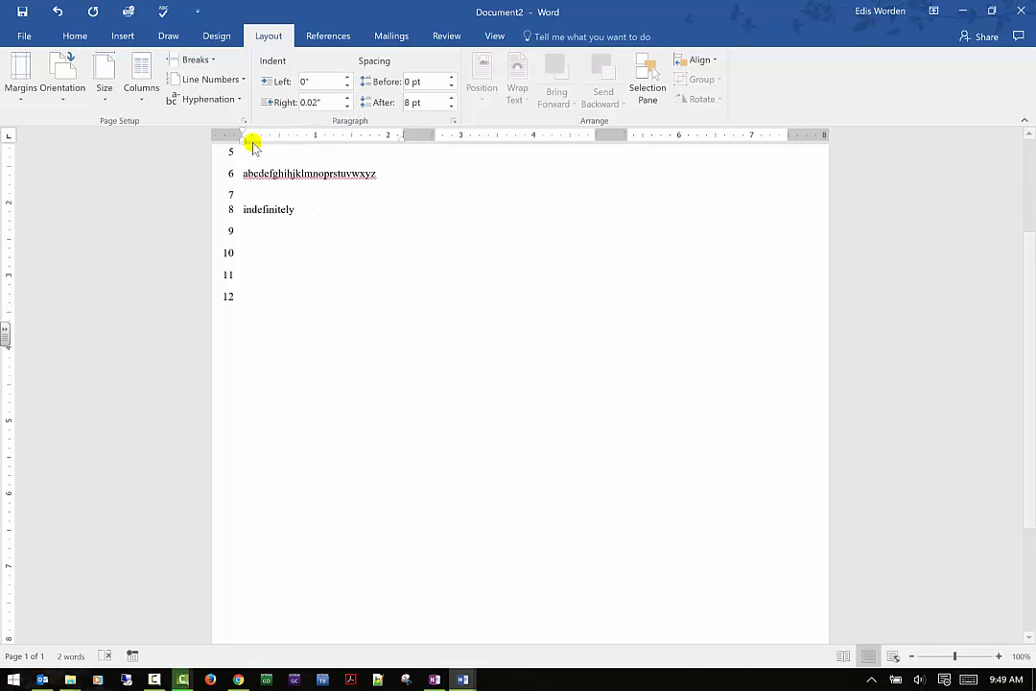
pyautogui.moveTo(243, 144); pyautogui.dragTo(247, 146)
pyautogui.moveTo(259, 143)
pyautogui.mouseDown()
pyautogui.moveTo(237, 141)
pyautogui.moveTo(259, 140)
pyautogui.mouseUp()
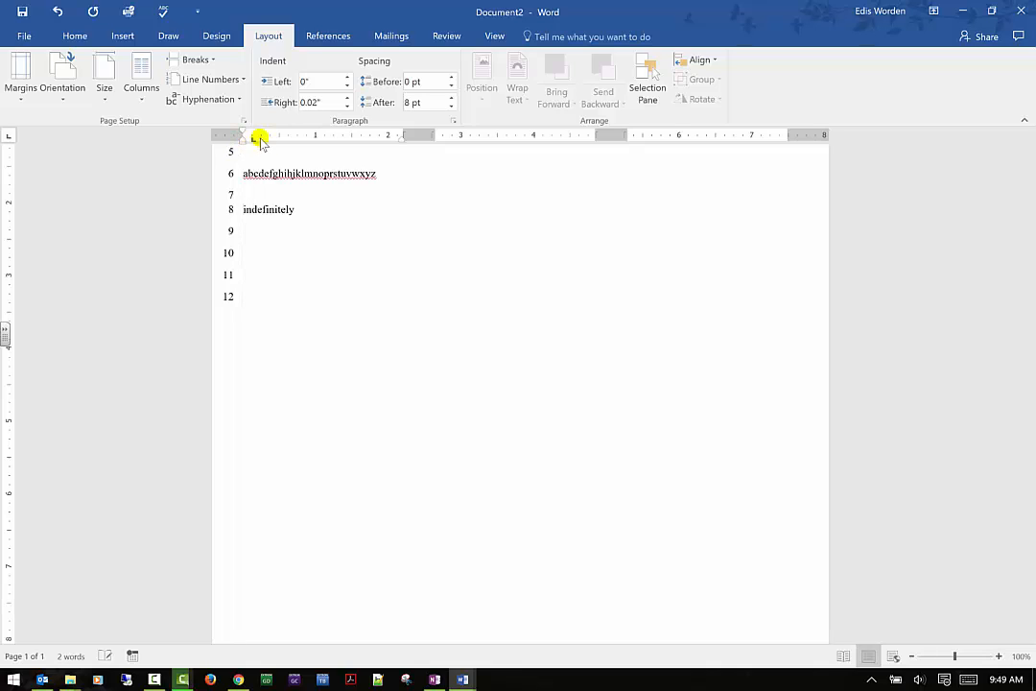
pyautogui.click(58, 12)
# - Move the paragraph's left indent to 0.81" on the ruler, and replace it with a hanging indent of about 0.38"
pyautogui.moveTo(242, 144); pyautogui.dragTo(302, 143)
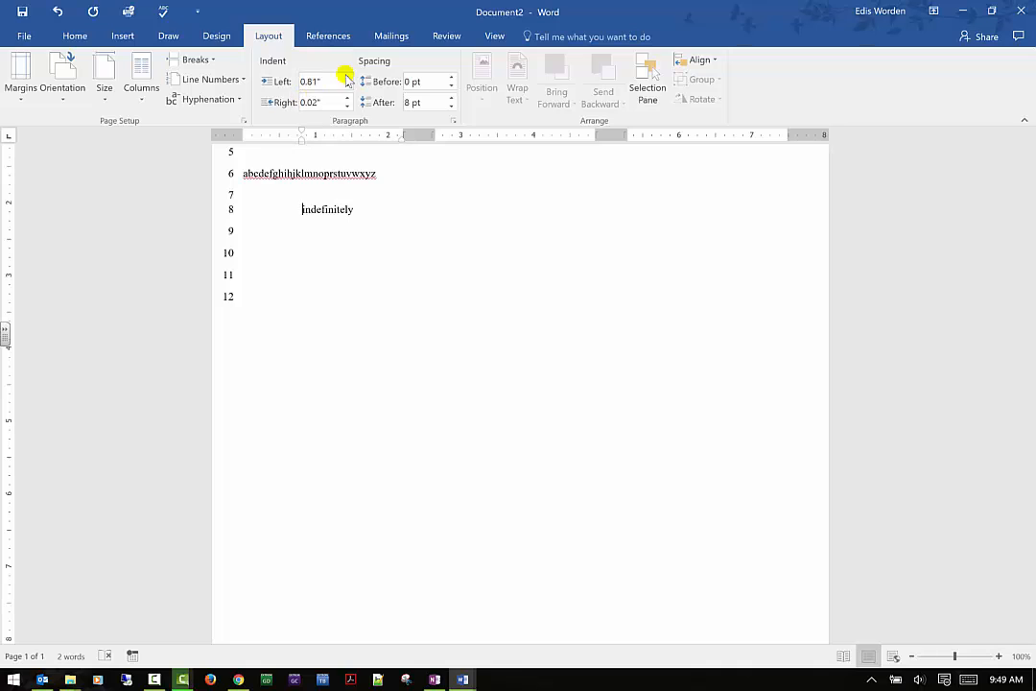
pyautogui.click(305, 210)
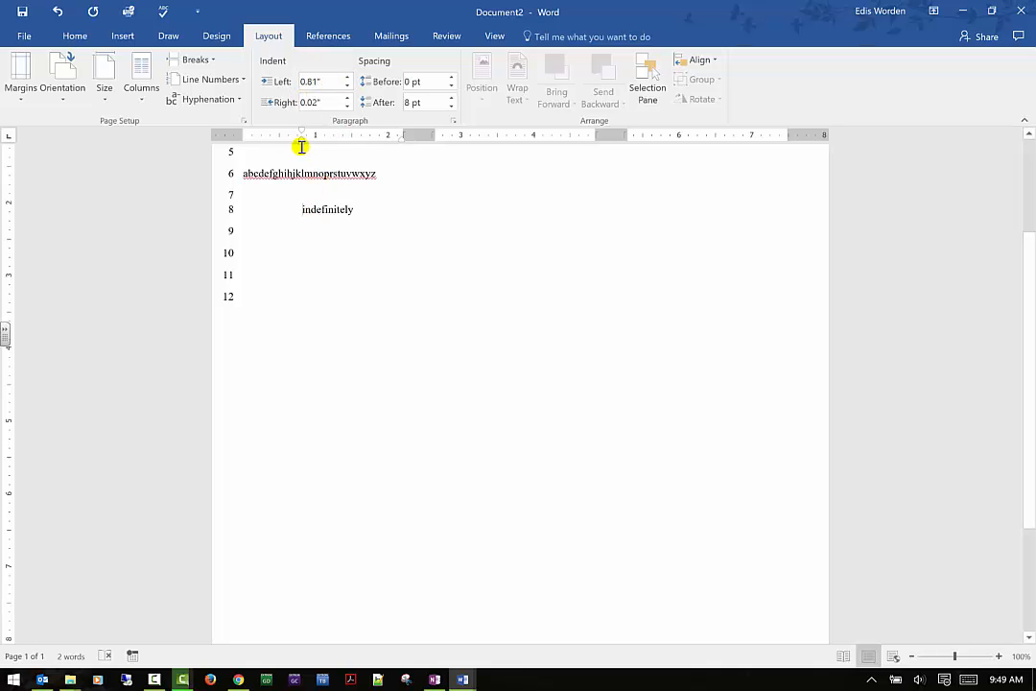
pyautogui.moveTo(300, 144)
pyautogui.mouseDown()
pyautogui.moveTo(247, 144)
pyautogui.moveTo(269, 146)
pyautogui.moveTo(269, 135)
pyautogui.moveTo(246, 134)
pyautogui.mouseUp()
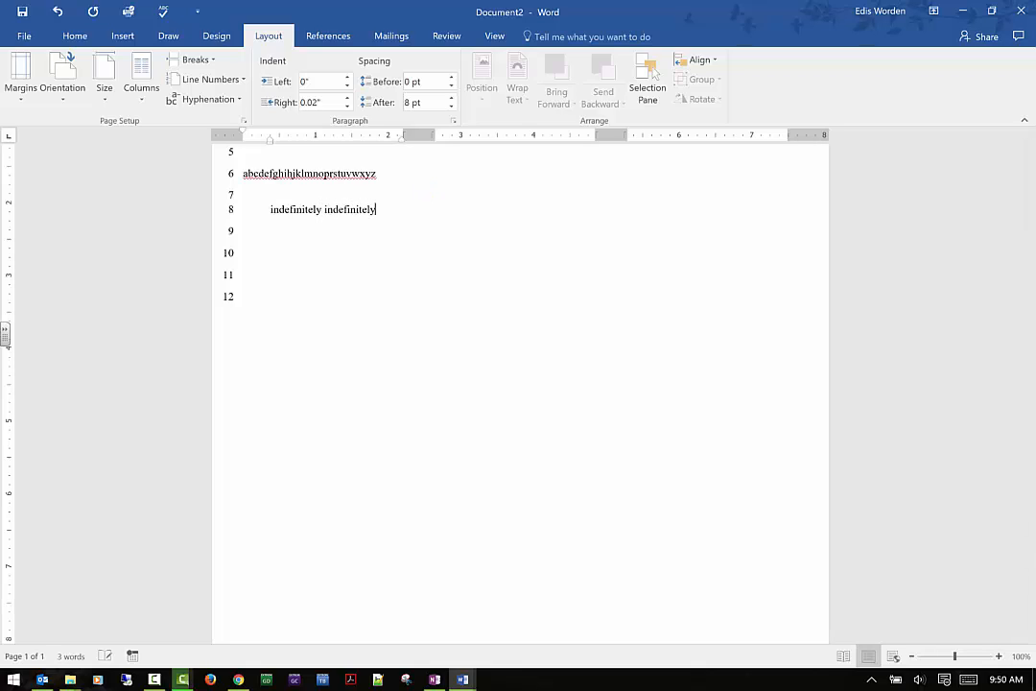
# - Repeat "indefinitely" in the indented paragraph and delete the surplus copy so that it reads "indefinitely indefinitely"
pyautogui.write('indefinitely indefini')
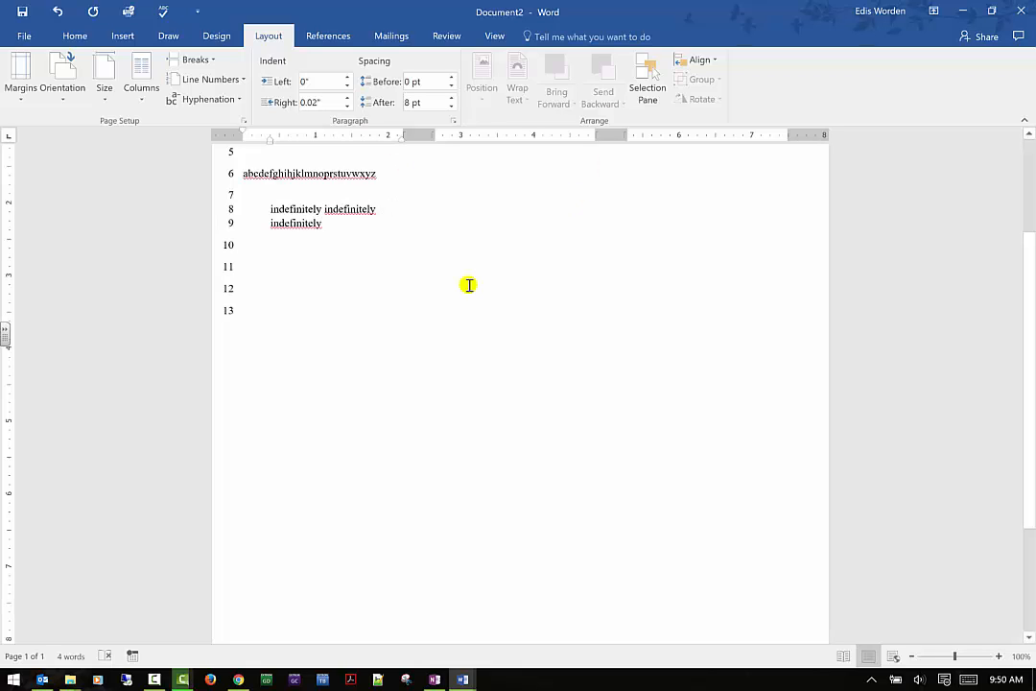
pyautogui.click(253, 160)
pyautogui.press('BackSpace')
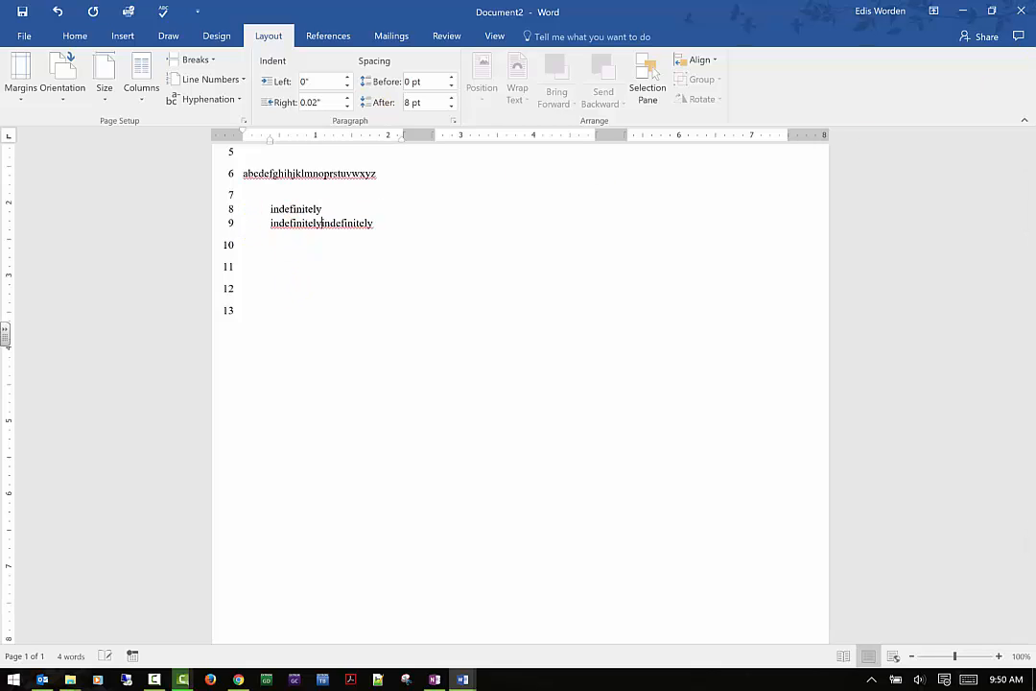
pyautogui.press('BackSpace')
pyautogui.press('BackSpace')
pyautogui.press('BackSpace')
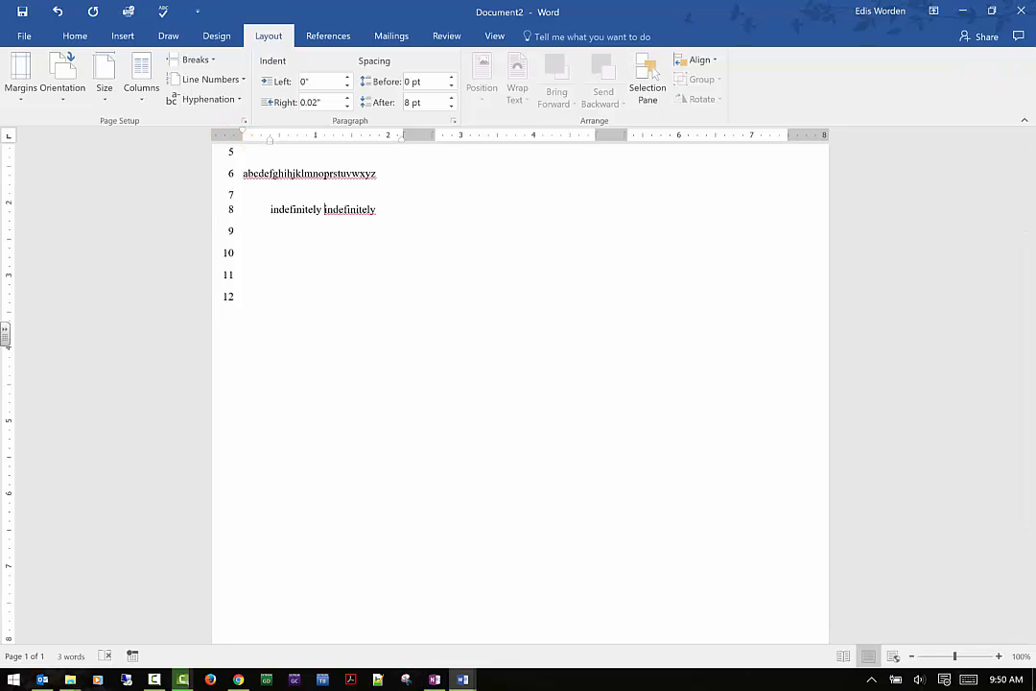
# - Switch to the Week 5 assignment document and examine the indents of the bulleted list under Video Conferencing Equipment
pyautogui.moveTo(462, 679)
pyautogui.click(289, 632)
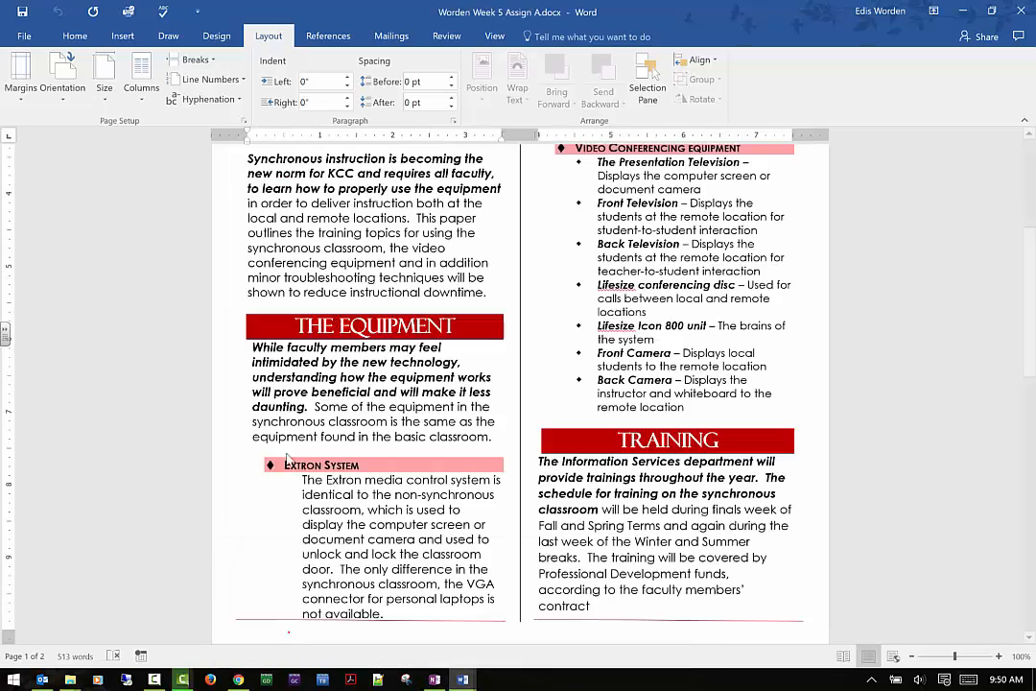
pyautogui.scroll(6, 200, 211)
pyautogui.scroll(-3, 595, 314)
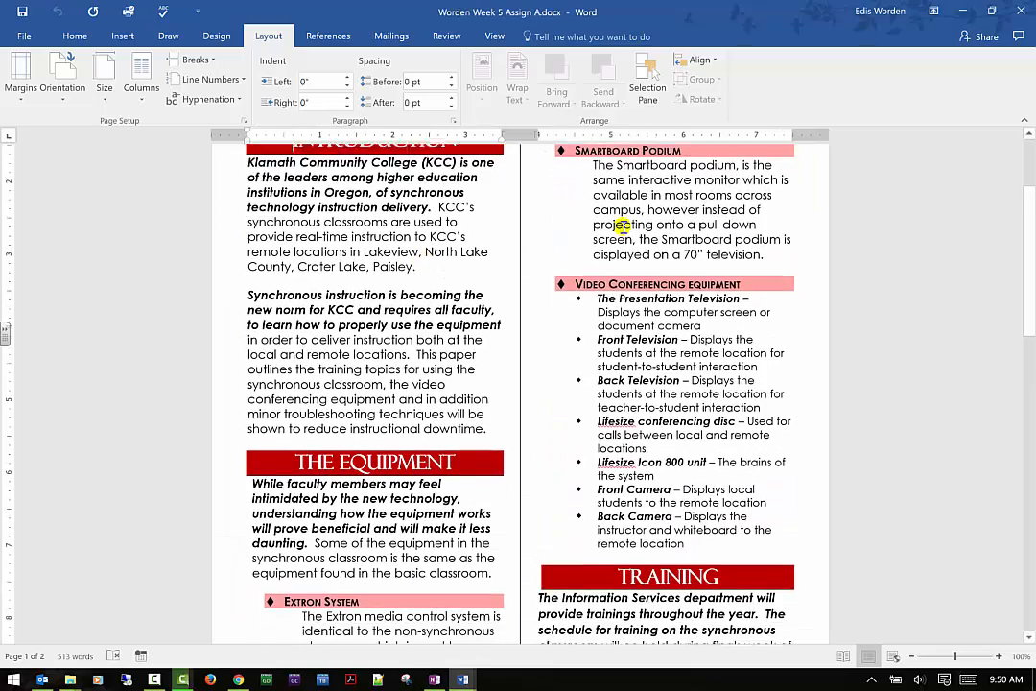
pyautogui.moveTo(573, 296); pyautogui.dragTo(740, 527)
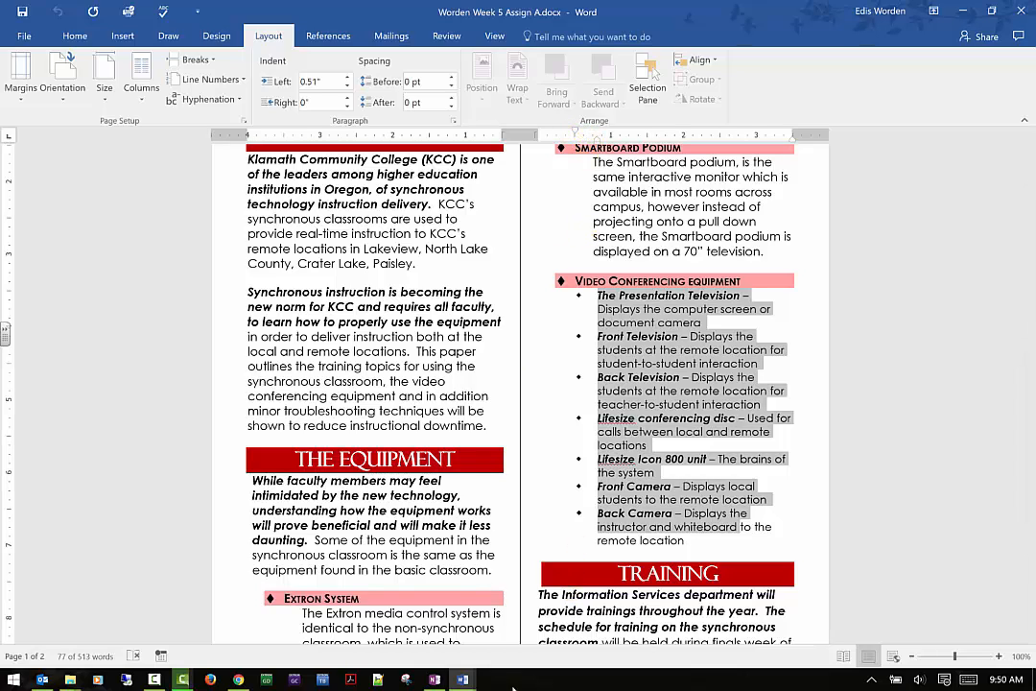
pyautogui.click(404, 580)
# - Switch back to Document2, format the "indefinitely indefinitely" paragraph as a bulleted item and display its indent values
pyautogui.moveTo(459, 676)
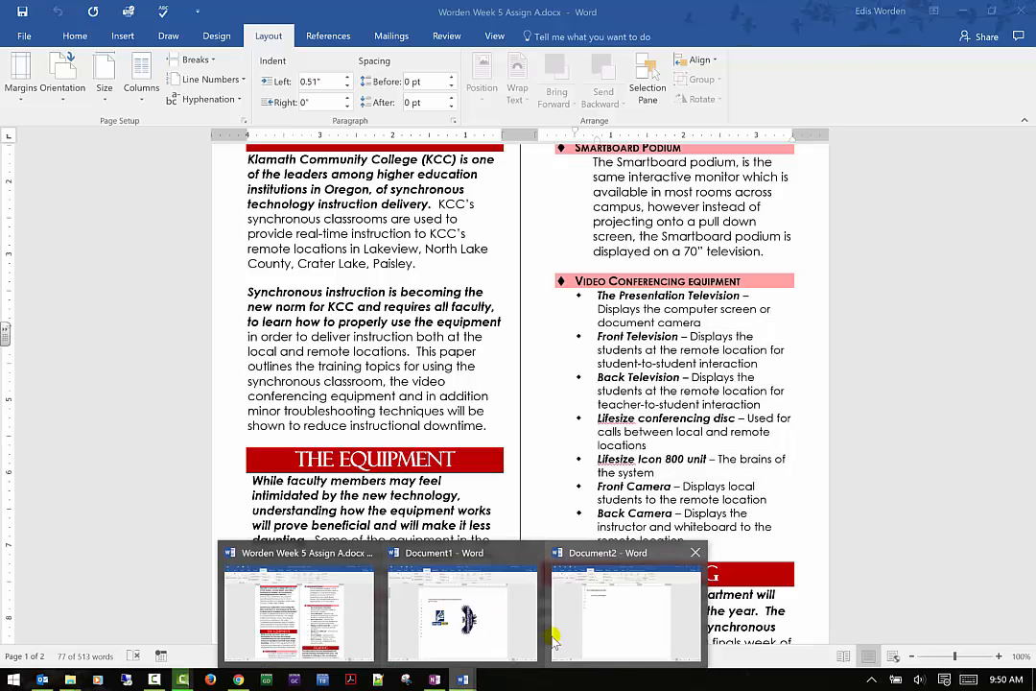
pyautogui.click(553, 526)
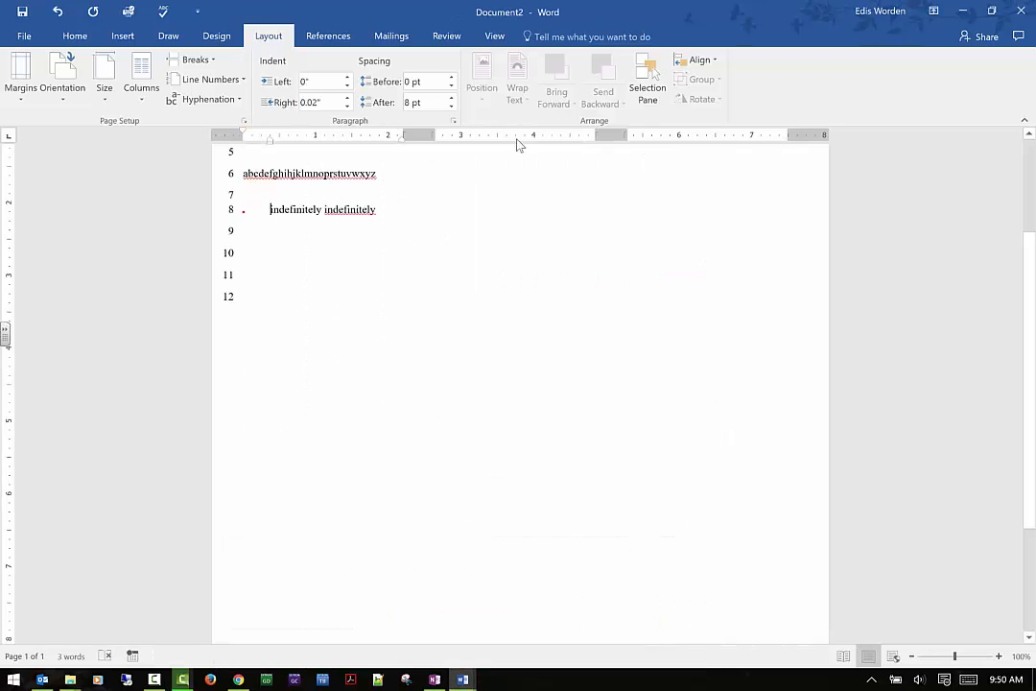
pyautogui.click(76, 36)
pyautogui.click(379, 69)
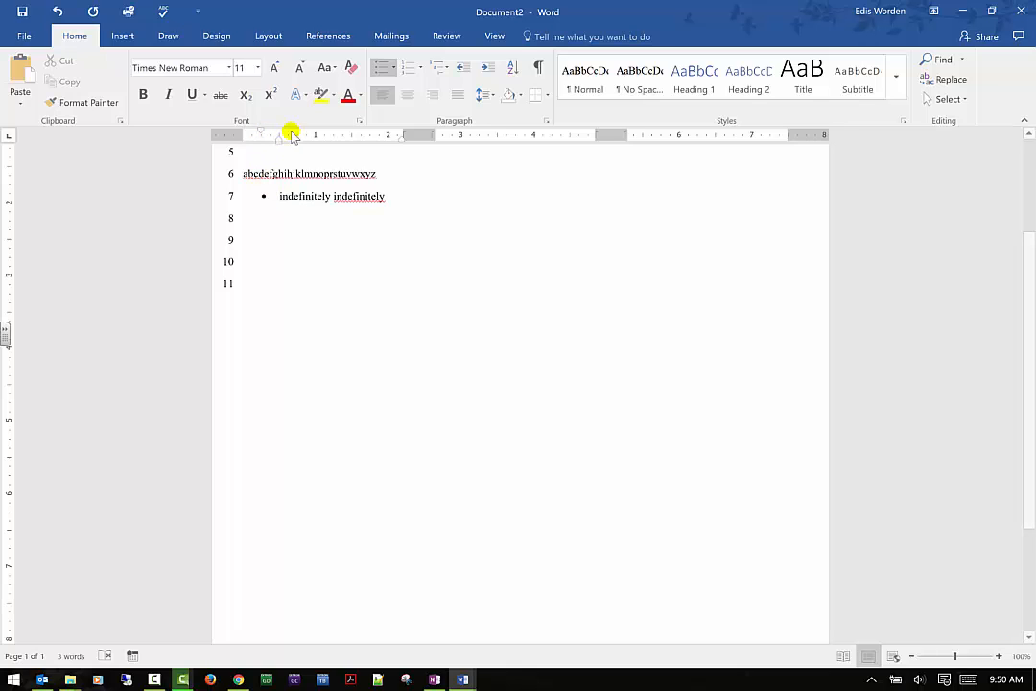
pyautogui.click(270, 37)
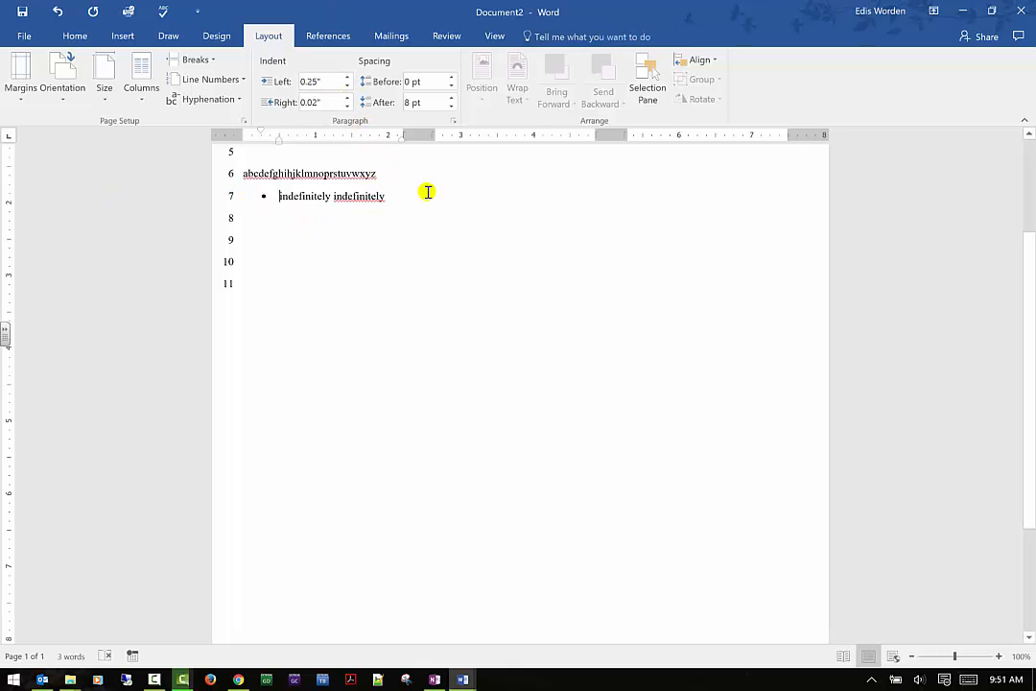
# - Set the right indent of the bulleted "indefinitely indefinitely" paragraph to 1"
pyautogui.click(348, 98)
pyautogui.click(347, 98)
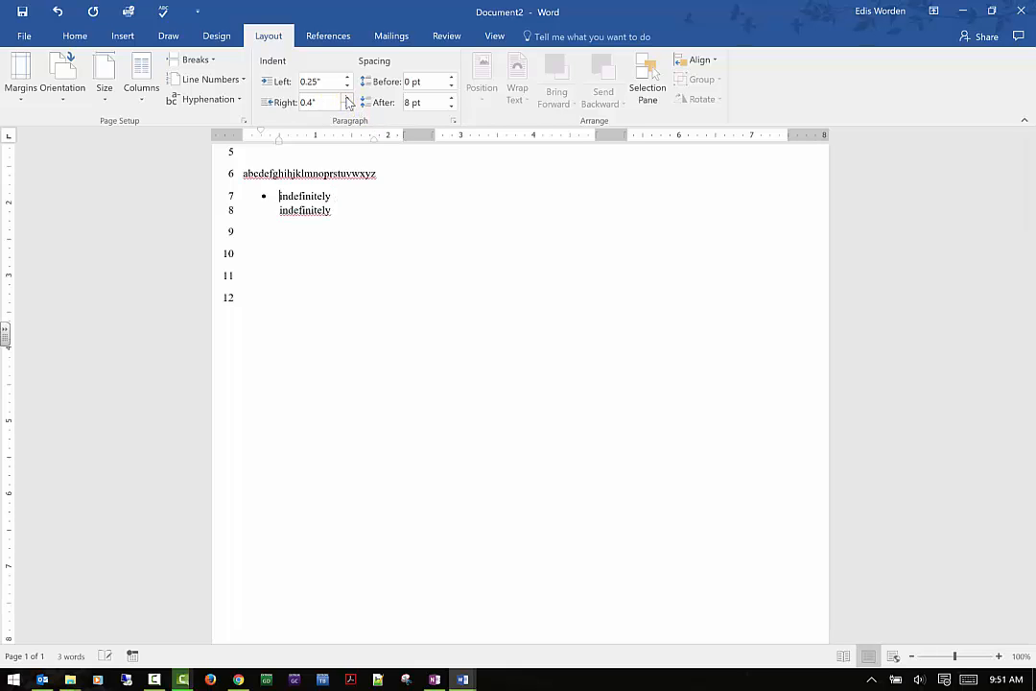
pyautogui.click(348, 98)
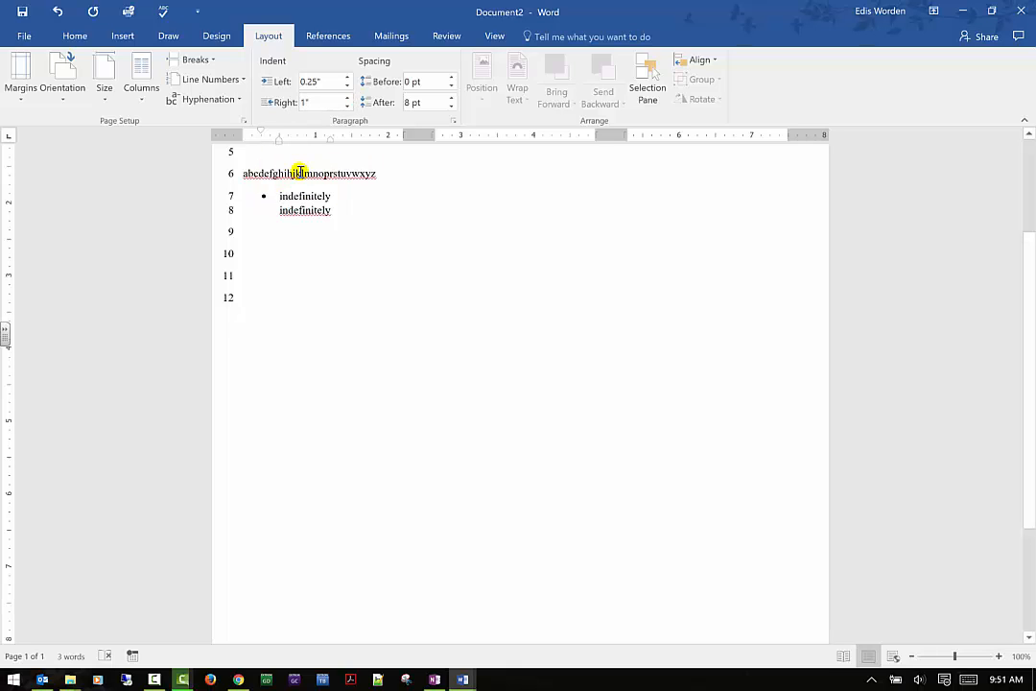
pyautogui.rightClick(332, 145)
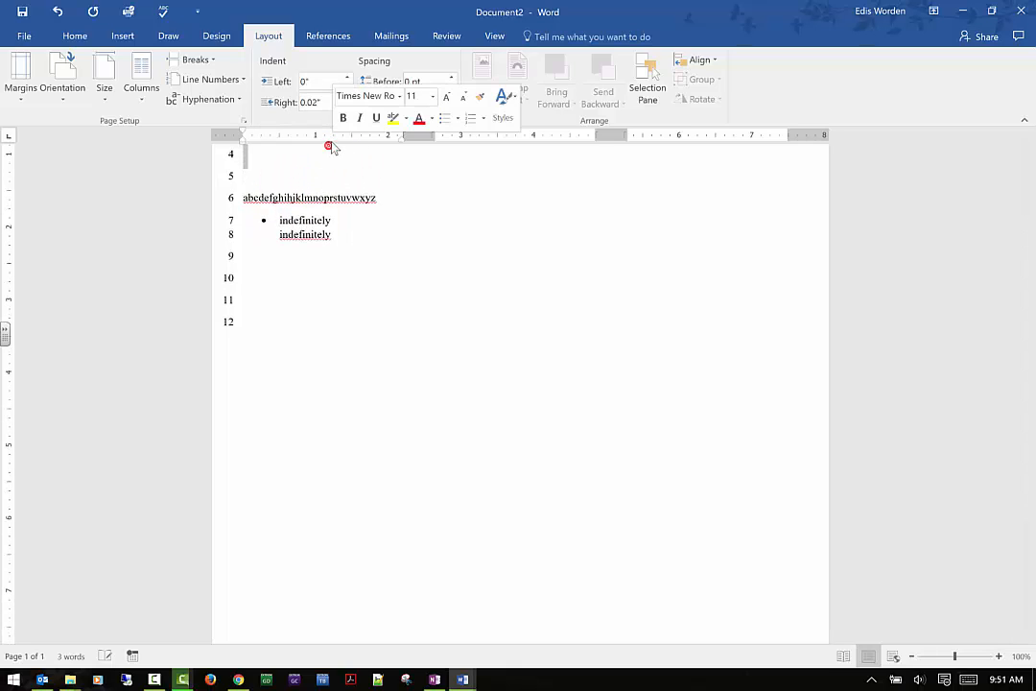
pyautogui.scroll(1, 407, 215)
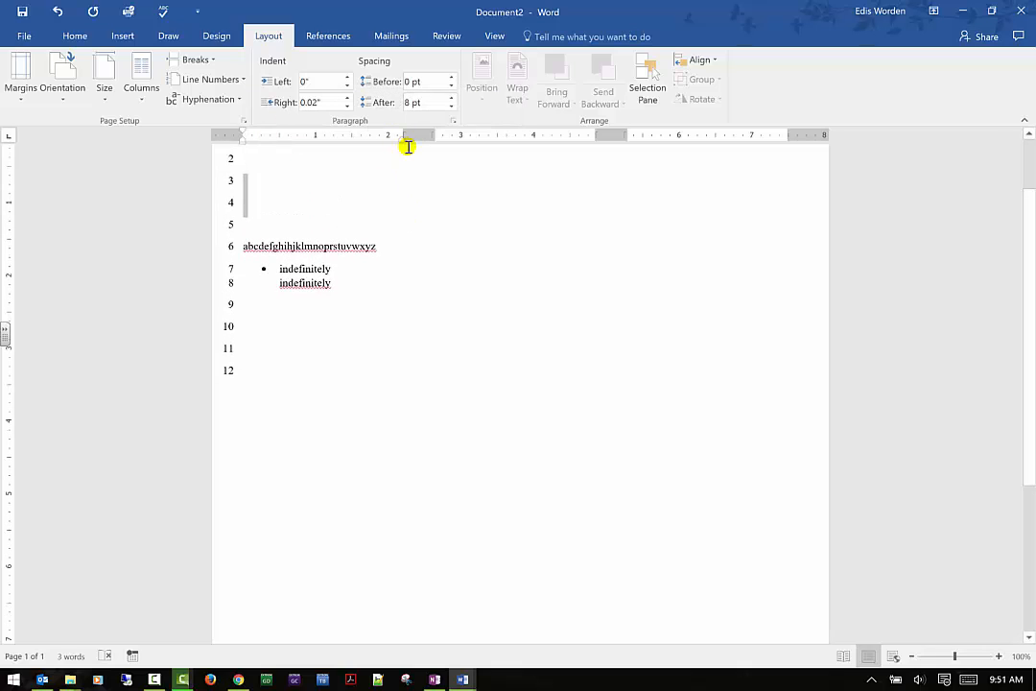
# - Move the bulleted paragraph's right indent marker on the ruler back out to 0.02"
pyautogui.click(326, 282)
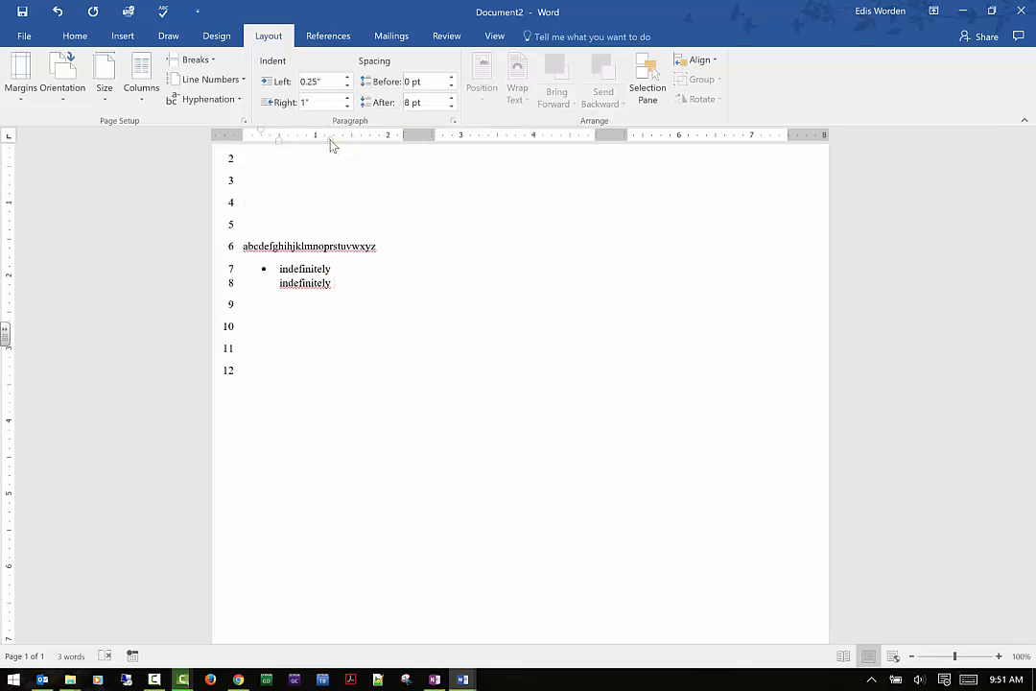
pyautogui.moveTo(331, 139); pyautogui.dragTo(403, 136)
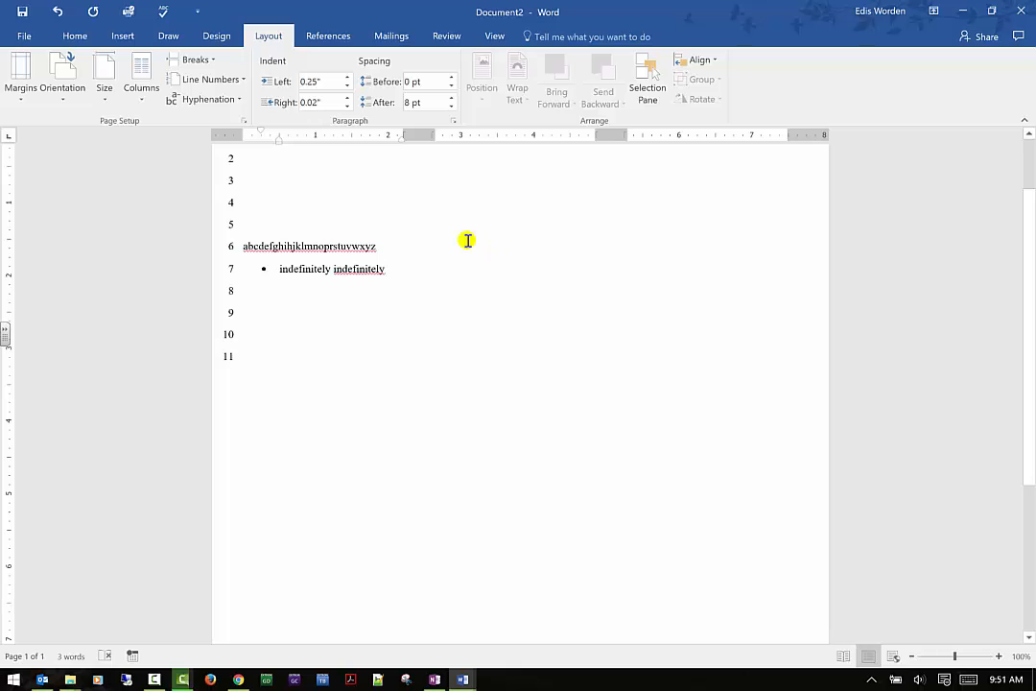
pyautogui.scroll(-4, 361, 100)
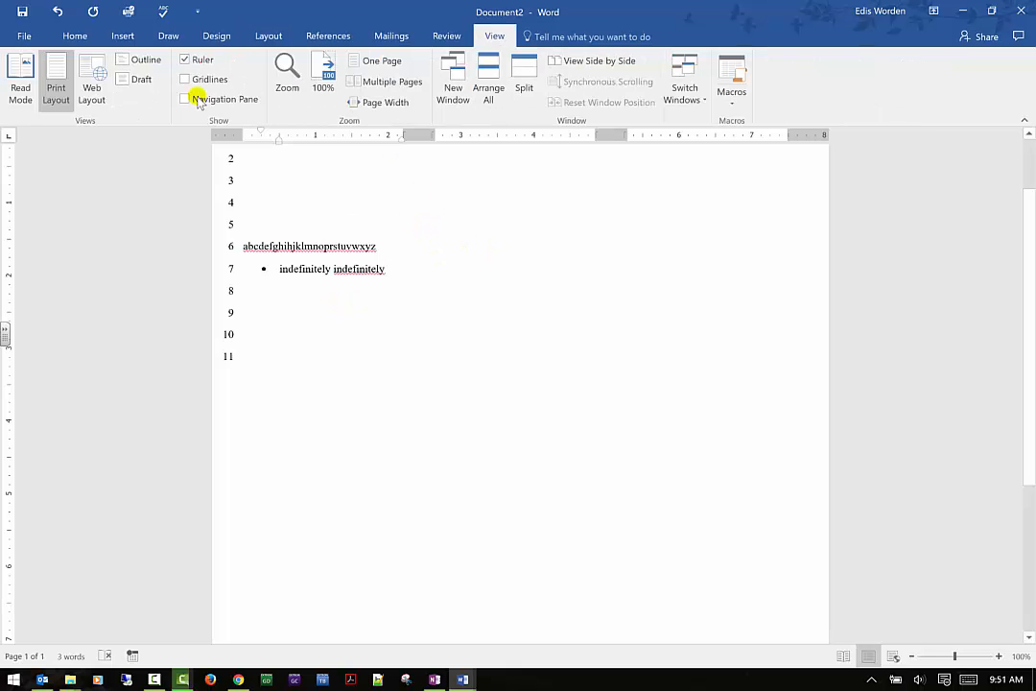
pyautogui.click(269, 35)
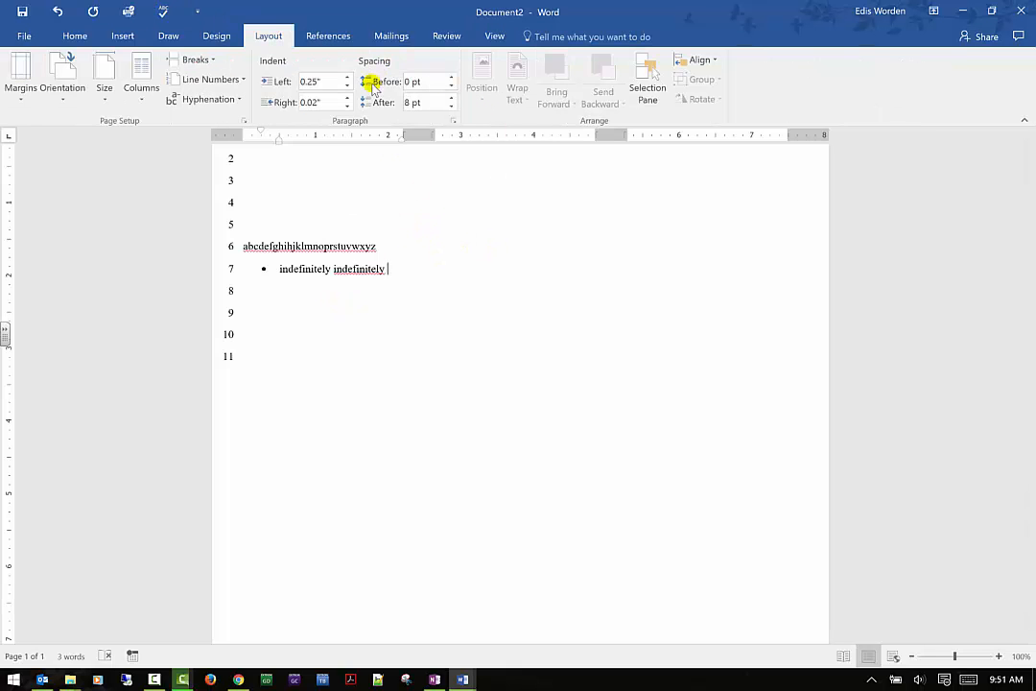
# - Set the spacing before the alphabet line and the bulleted "indefinitely indefinitely" line to 42 pt
pyautogui.moveTo(243, 245); pyautogui.dragTo(377, 268)
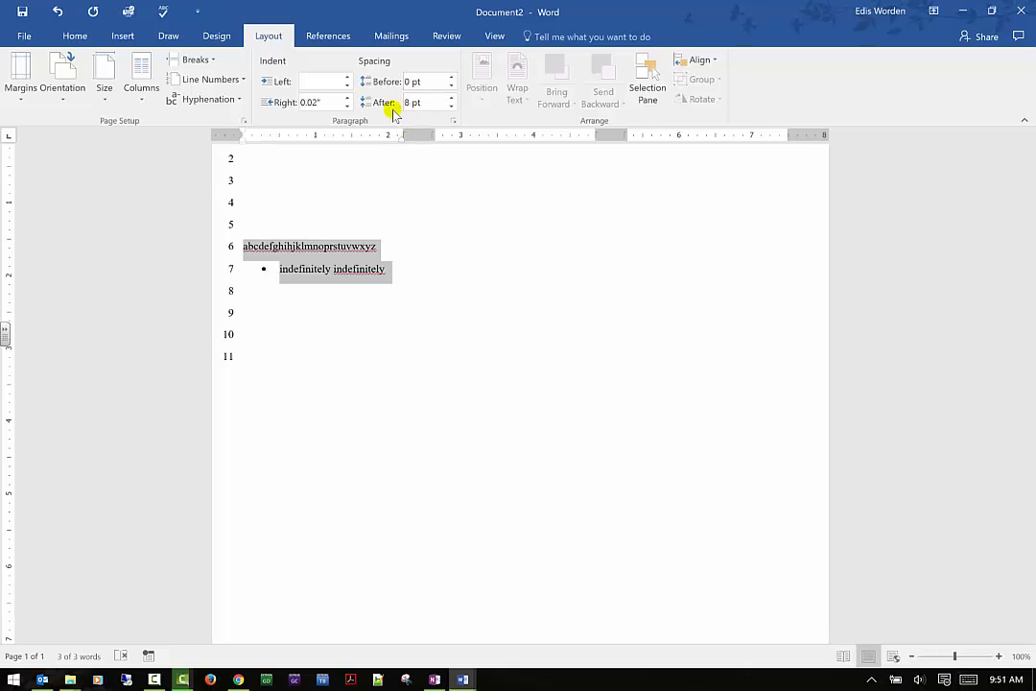
pyautogui.click(452, 78)
pyautogui.click(452, 78)
pyautogui.click(452, 77)
pyautogui.click(452, 78)
pyautogui.click(452, 77)
pyautogui.click(452, 78)
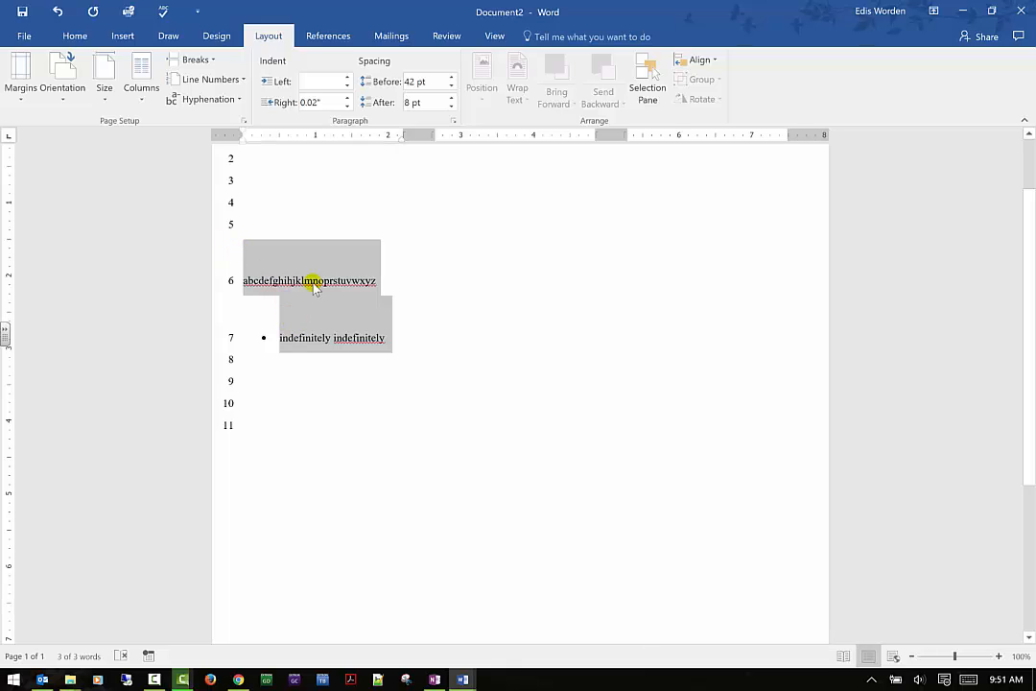
pyautogui.click(260, 278)
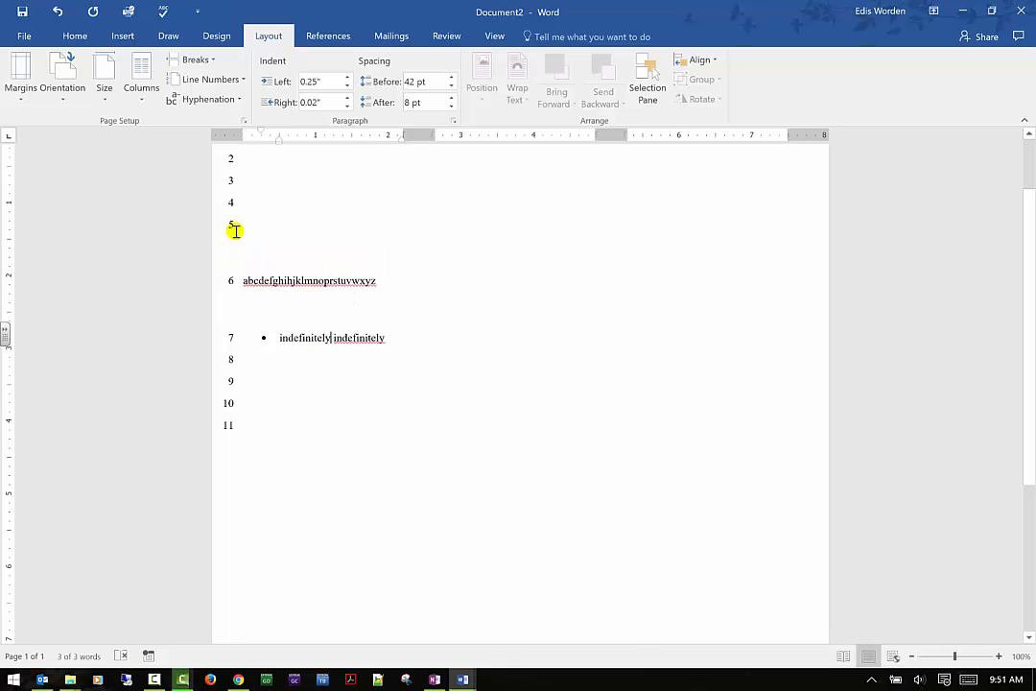
# - Select lines 5 to 7 and set their paragraph spacing before to 0 pt
pyautogui.moveTo(240, 224); pyautogui.dragTo(381, 346)
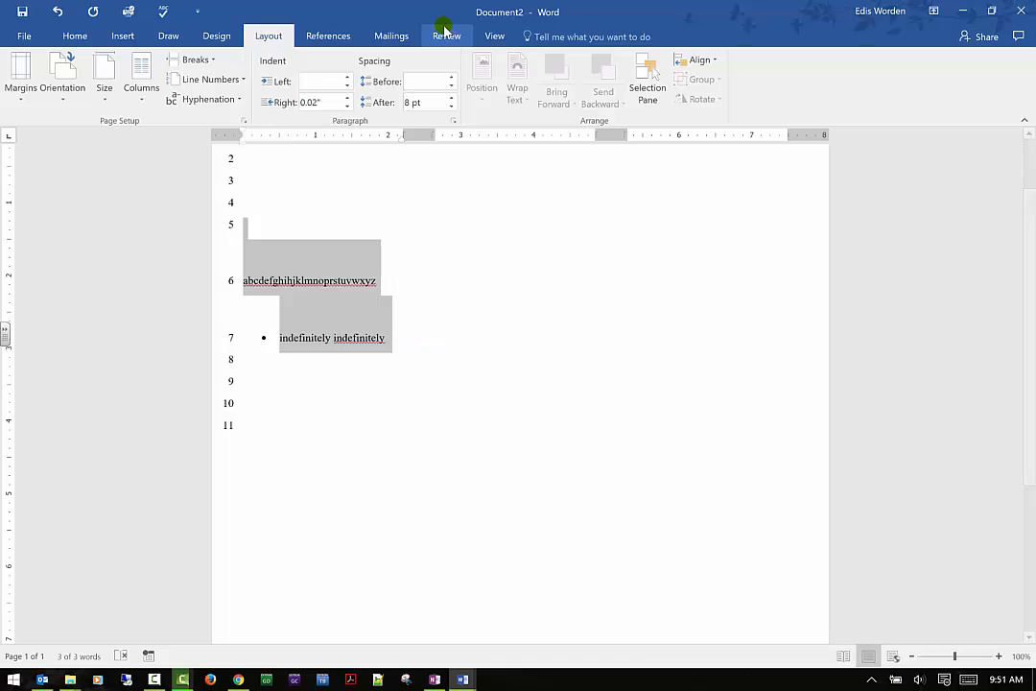
pyautogui.click(451, 84)
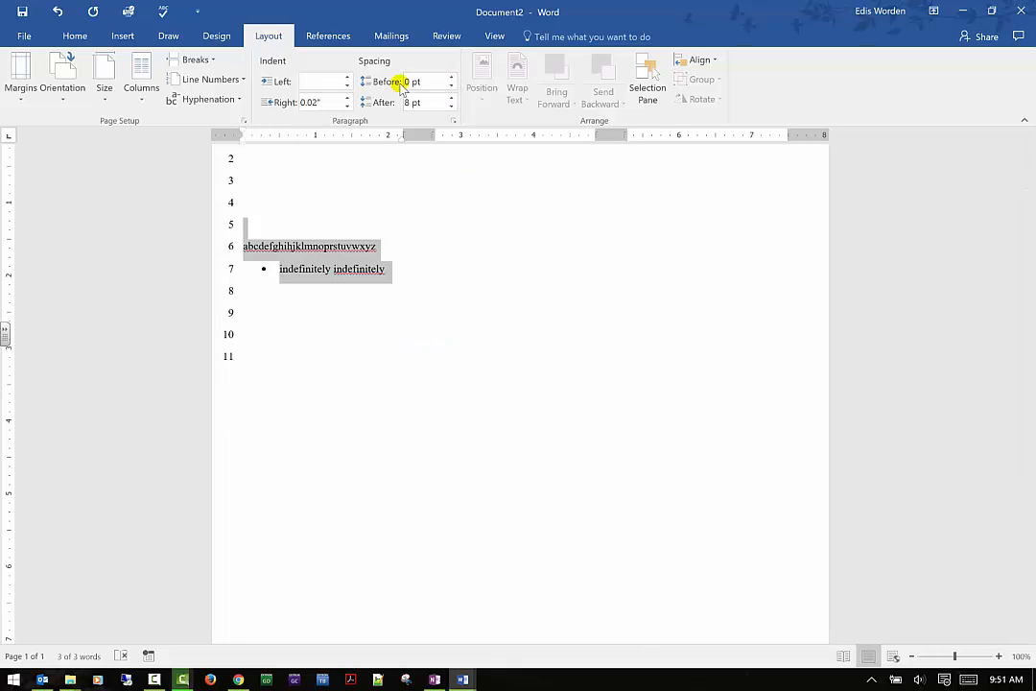
pyautogui.click(451, 87)
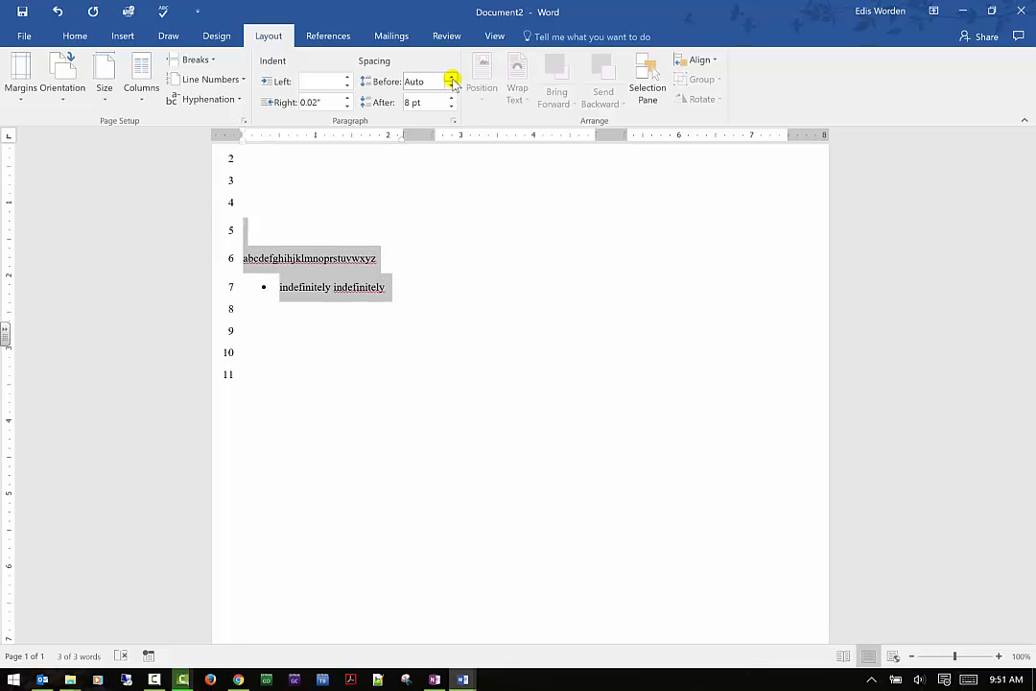
pyautogui.click(451, 85)
# - Set the paragraph spacing after to 0 pt for the selected lines 5 to 7
pyautogui.click(75, 35)
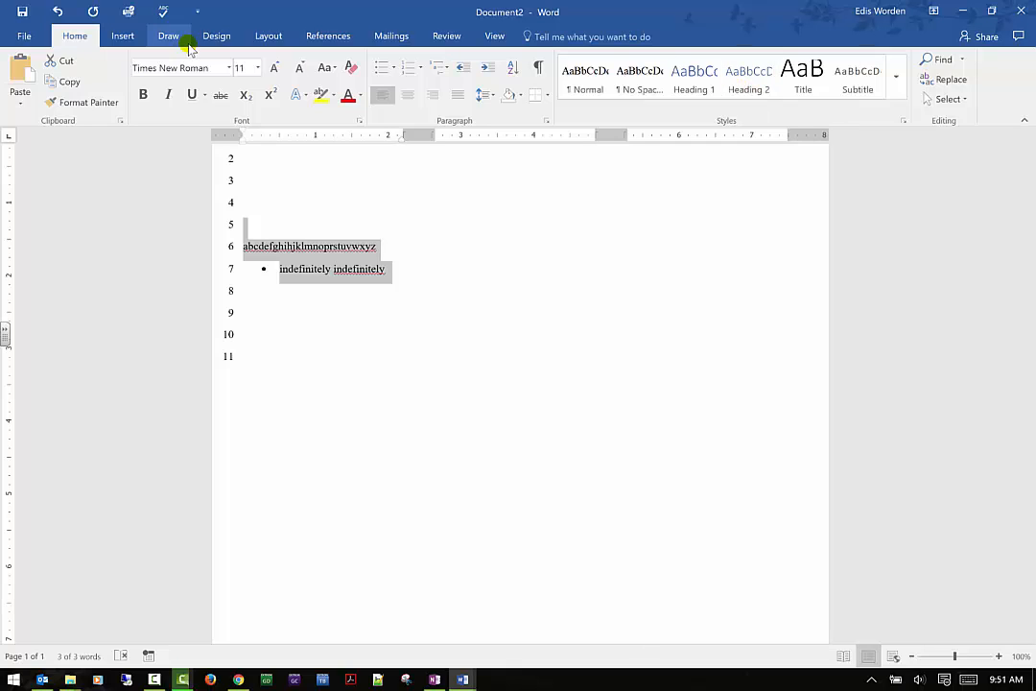
pyautogui.click(317, 34)
pyautogui.click(271, 37)
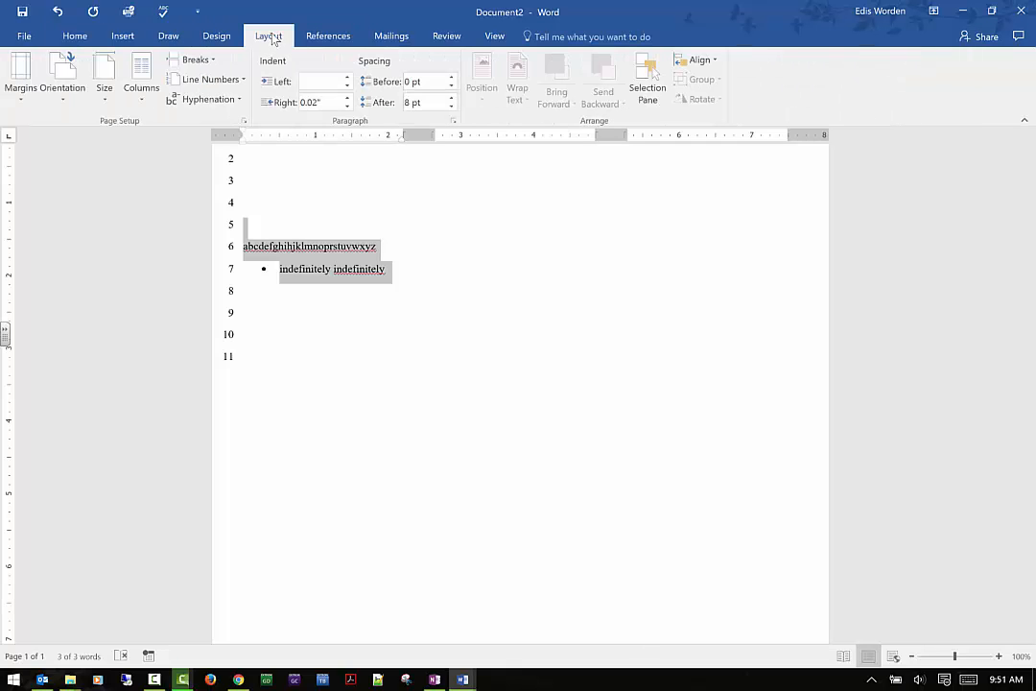
pyautogui.click(451, 106)
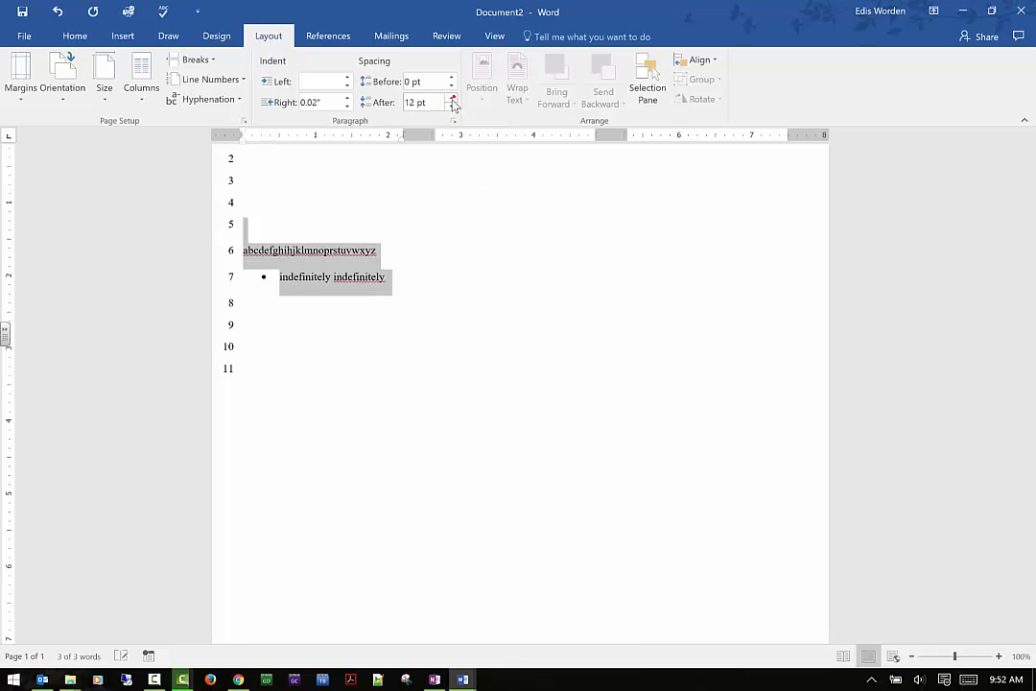
pyautogui.click(451, 106)
pyautogui.click(451, 106)
pyautogui.click(451, 97)
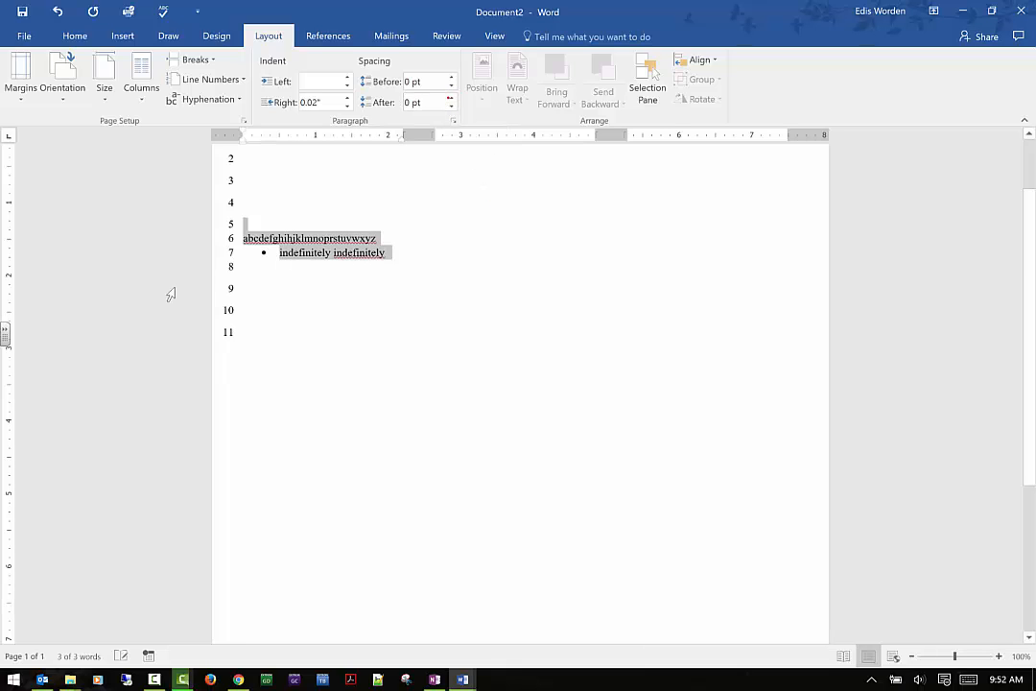
pyautogui.click(331, 254)
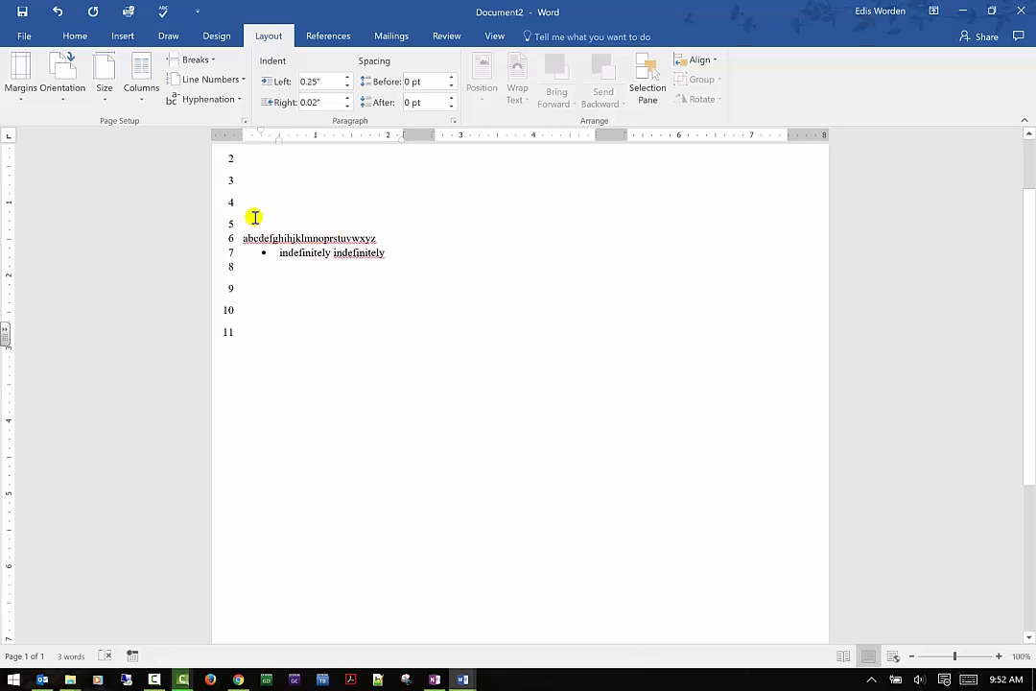
# - Set the spacing after the alphabet line and the bulleted "indefinitely indefinitely" line to 6 pt
pyautogui.moveTo(242, 237); pyautogui.dragTo(386, 252)
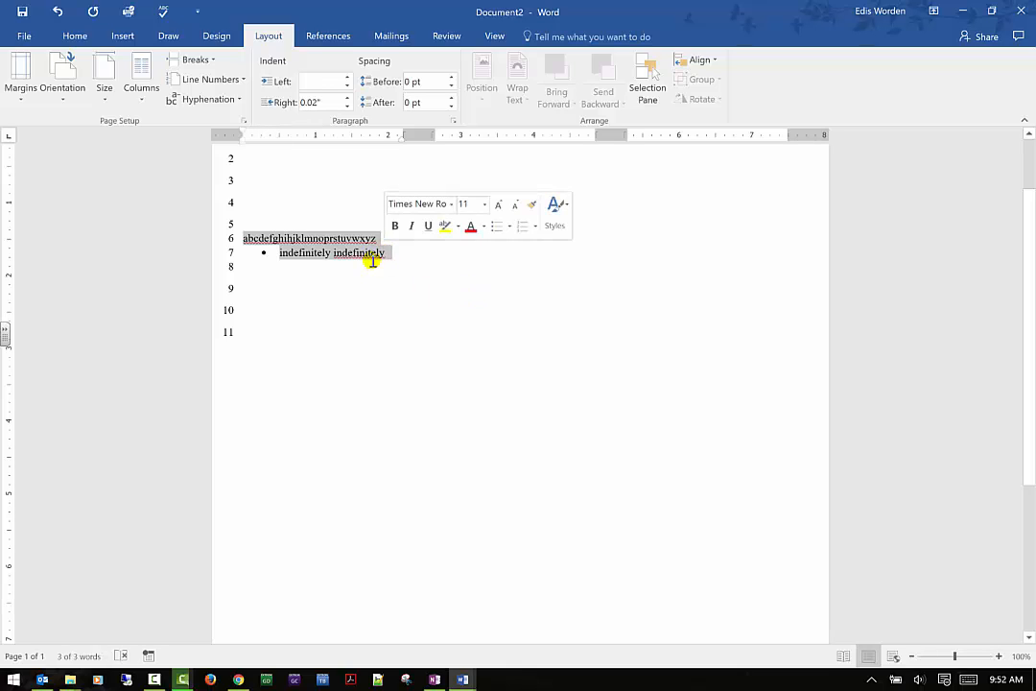
pyautogui.click(429, 250)
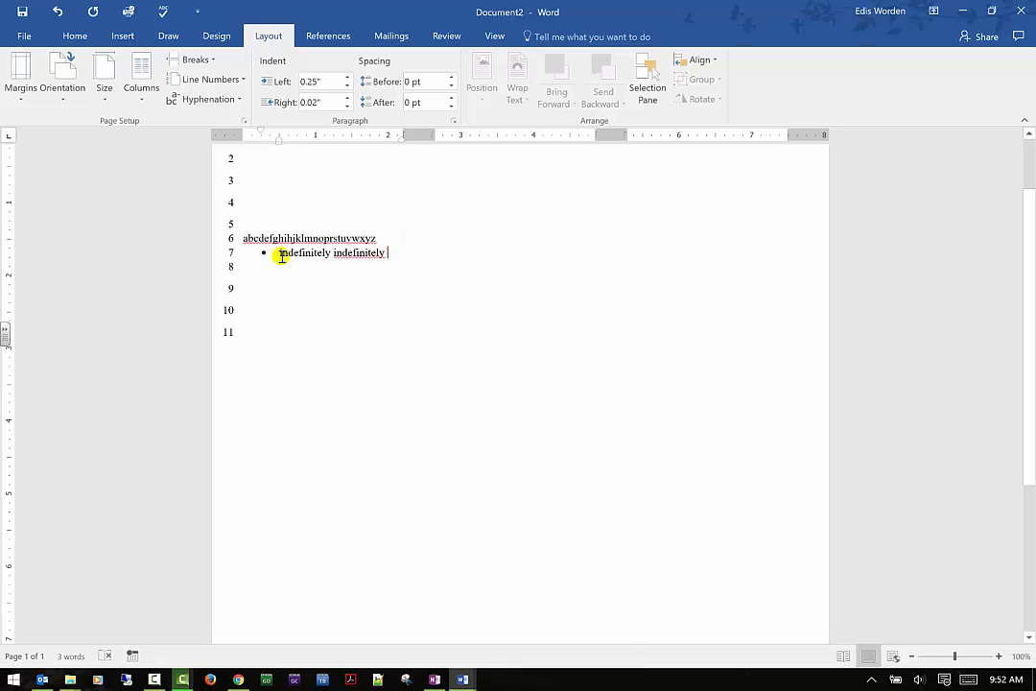
pyautogui.hotkey('ctrl', 'a')
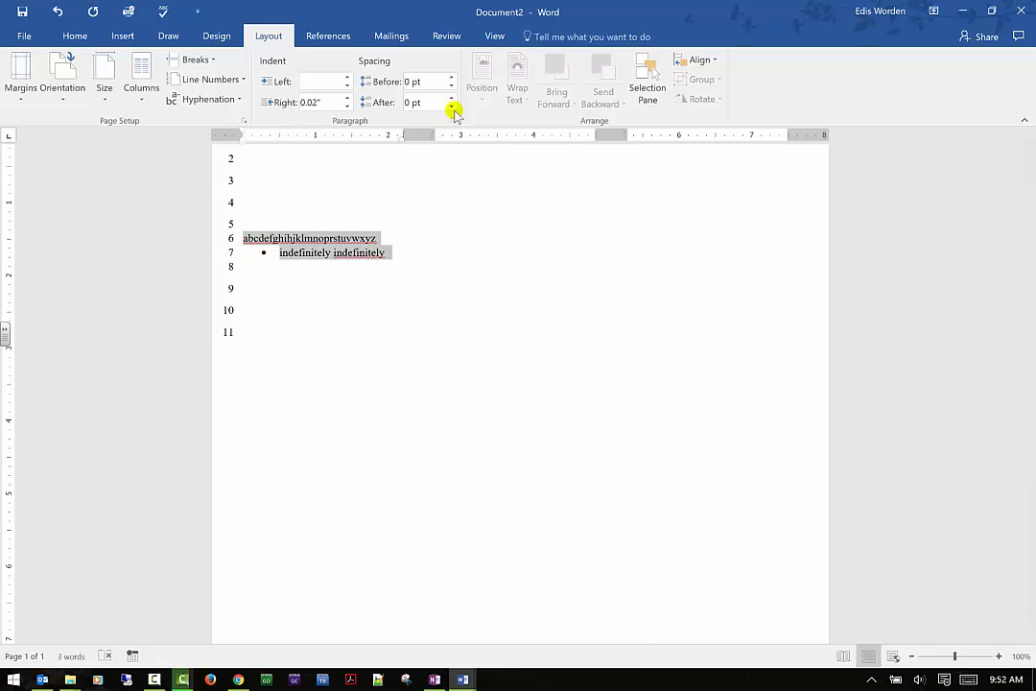
pyautogui.click(451, 97)
pyautogui.click(443, 257)
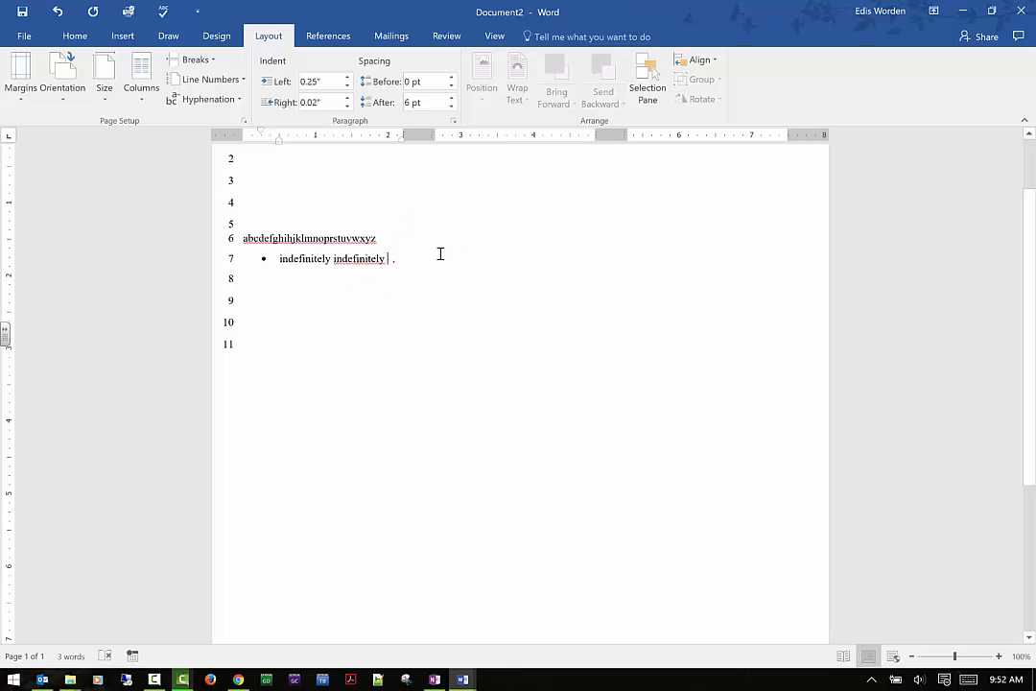
# - Add an empty bullet below "indefinitely indefinitely" and insert the picture oitowl1.jpg from the OIT folder in it
pyautogui.press('Return')
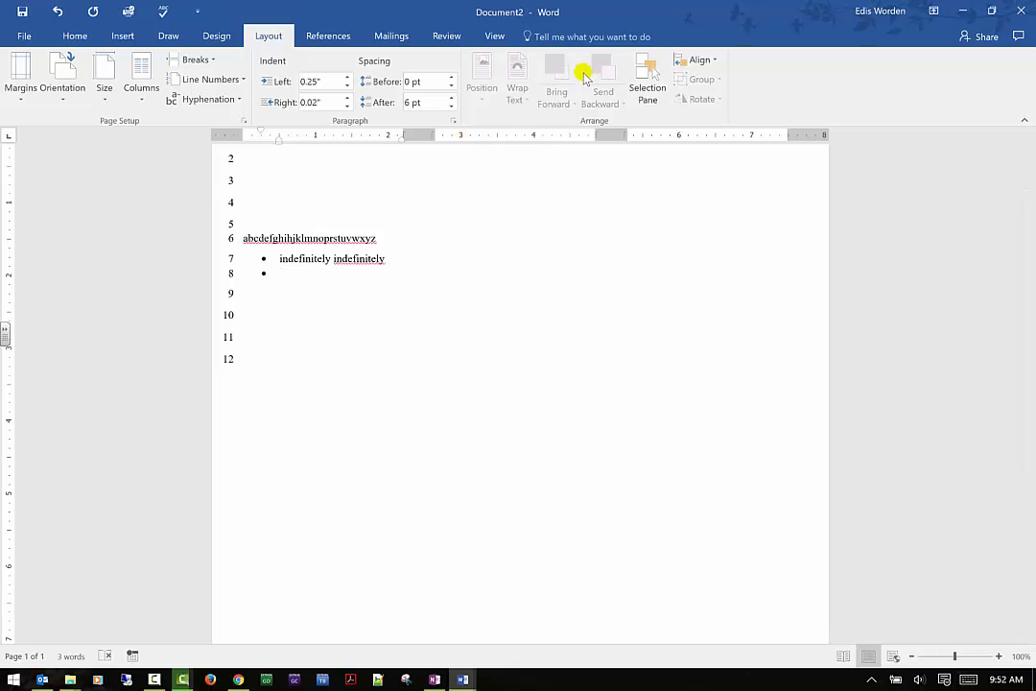
pyautogui.click(121, 38)
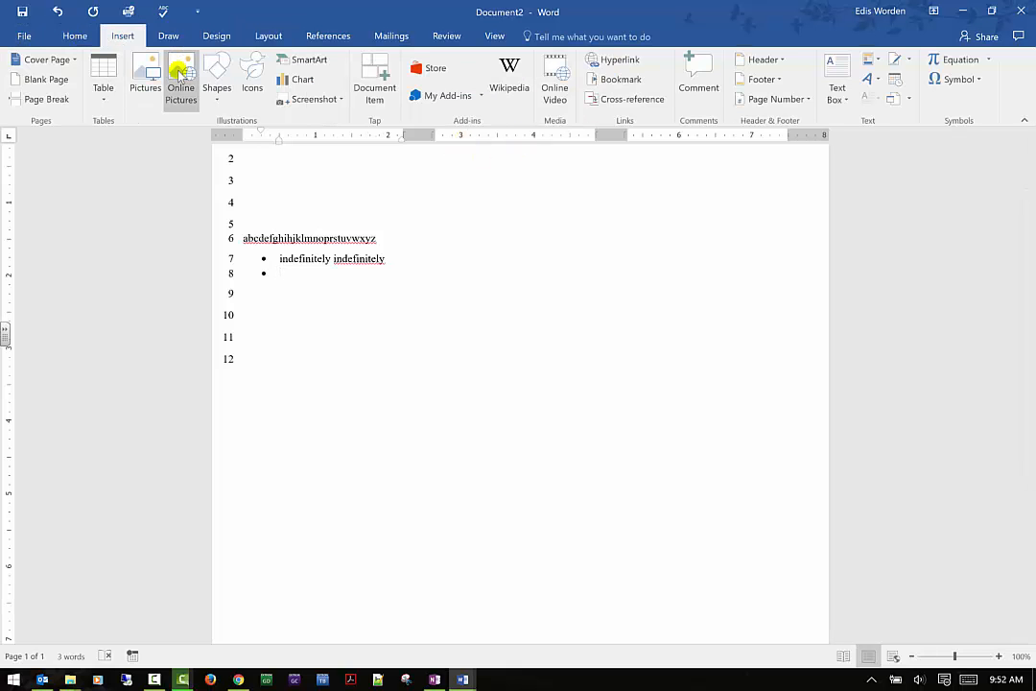
pyautogui.click(150, 72)
pyautogui.click(399, 108)
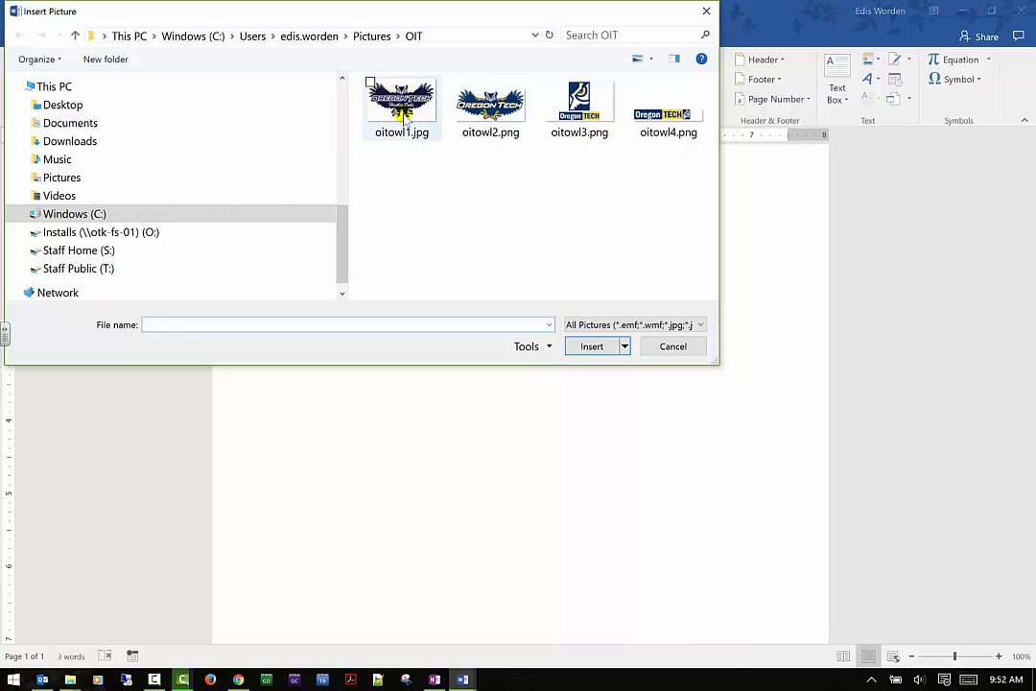
pyautogui.click(607, 347)
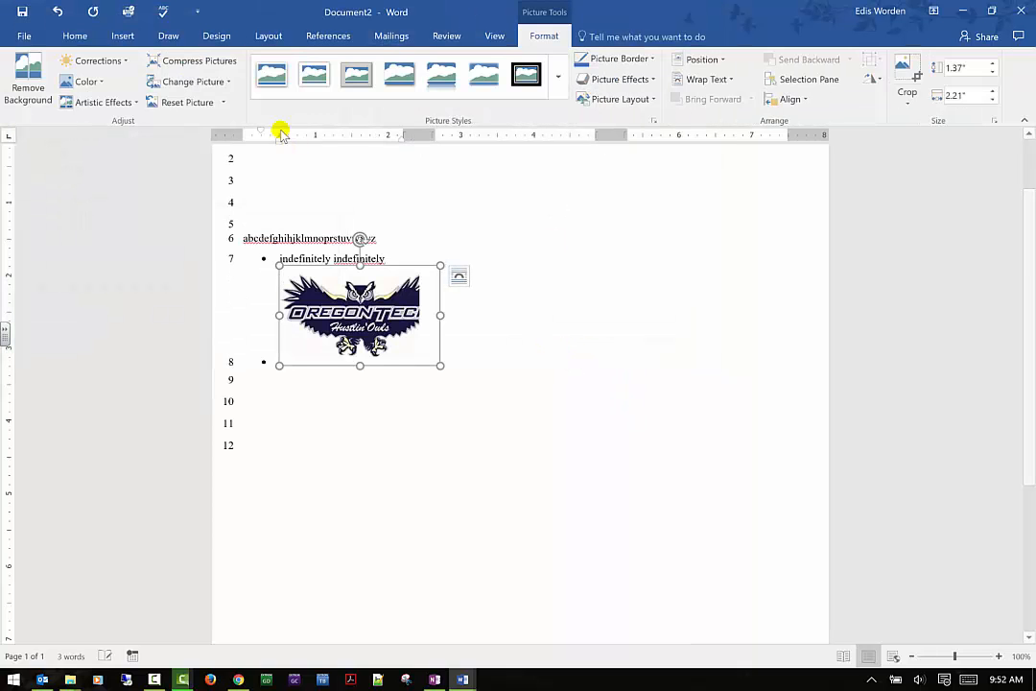
# - Replace the owl logo in the second bullet with the Surface Hub image from the Pictures folder
pyautogui.click(117, 38)
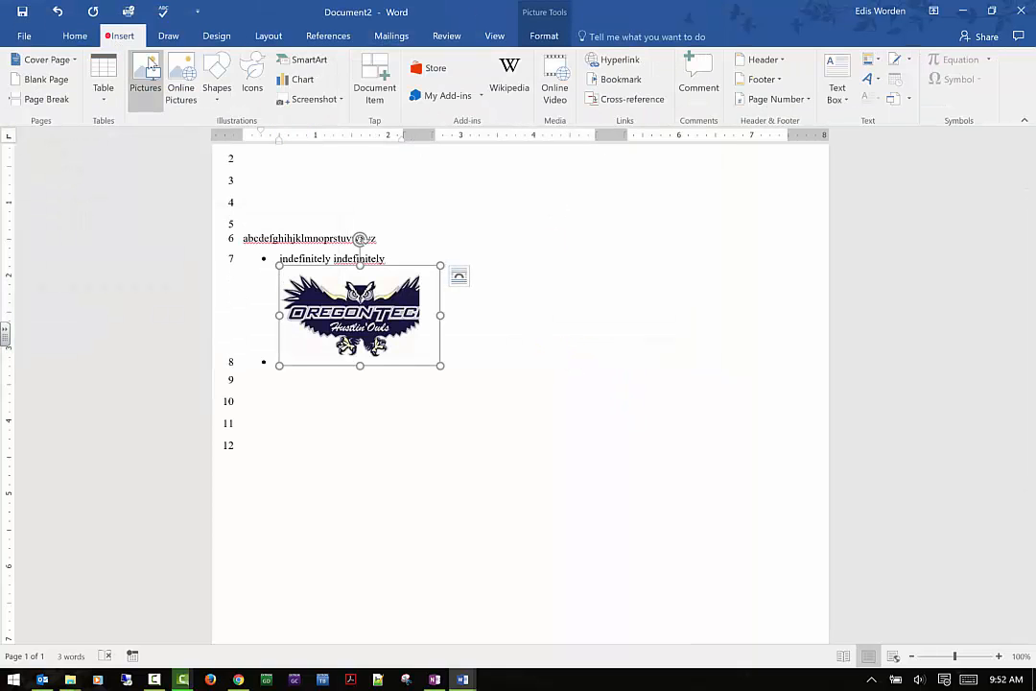
pyautogui.click(154, 69)
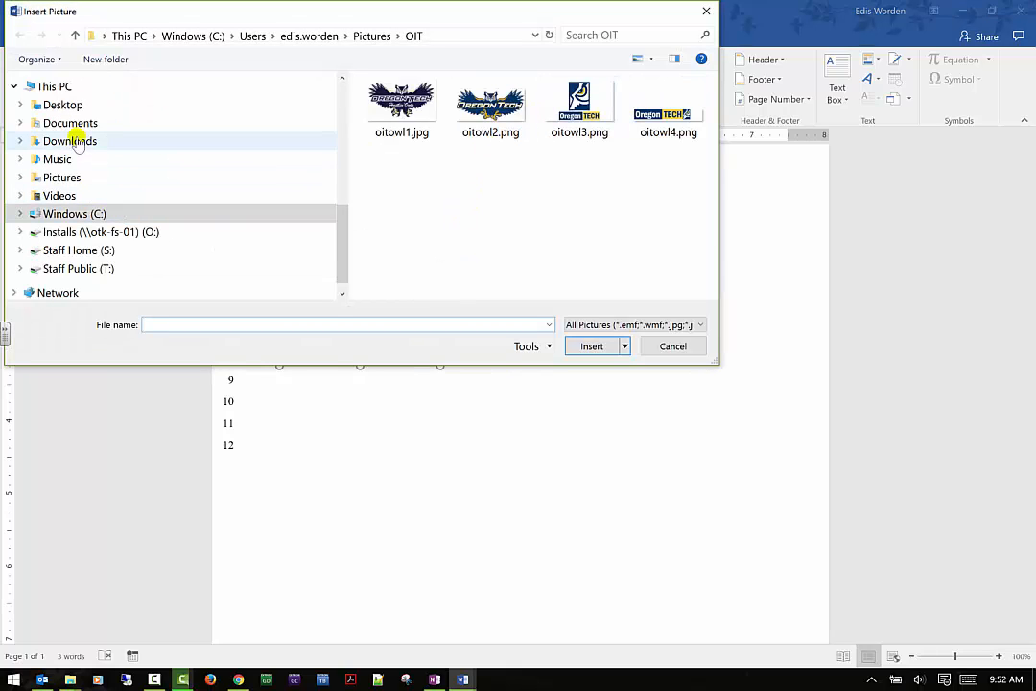
pyautogui.click(61, 179)
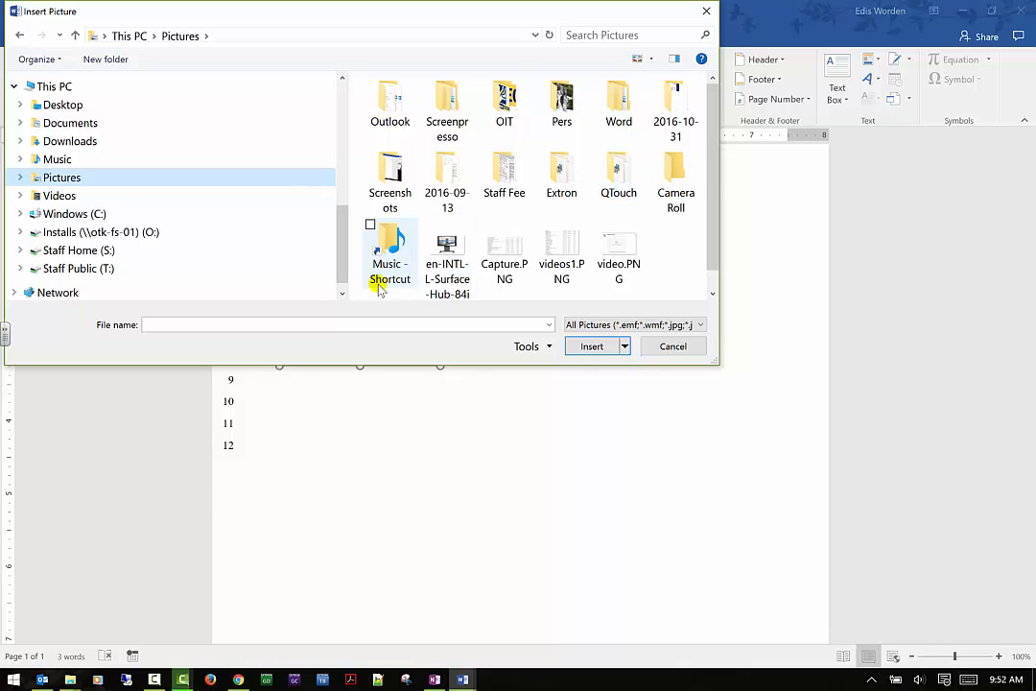
pyautogui.click(447, 257)
pyautogui.click(592, 346)
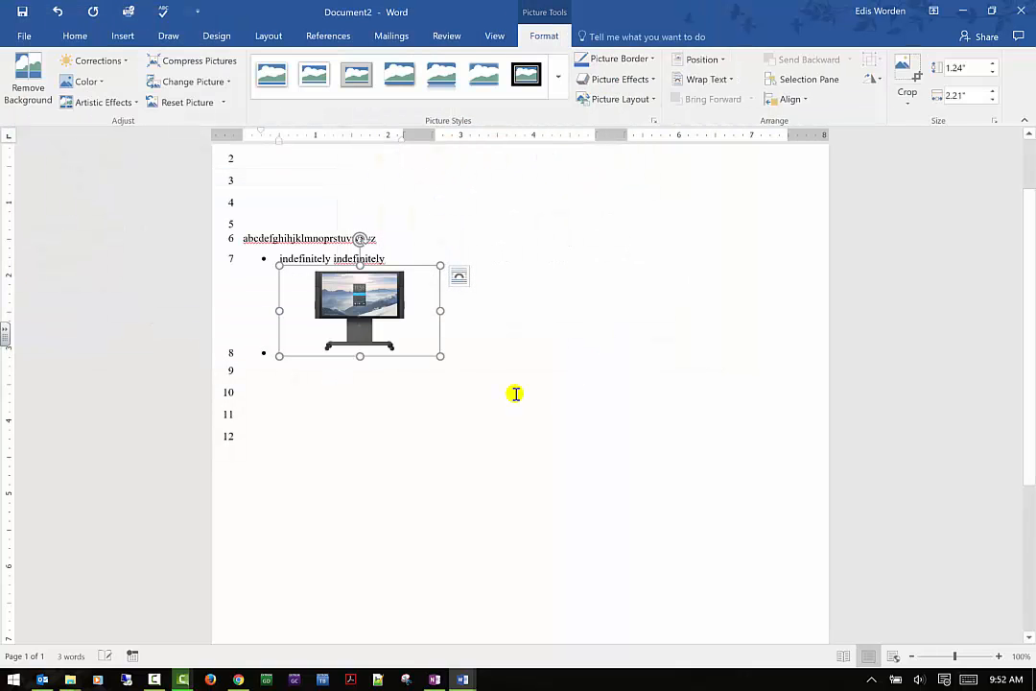
# - Insert en-INTL-L-Surface-Hub-84in-HP7-00001-mnco.jpg a second time after the first Surface Hub picture, and return to the page layout options
pyautogui.click(541, 324)
pyautogui.click(428, 320)
pyautogui.click(488, 319)
pyautogui.click(46, 60)
pyautogui.click(122, 35)
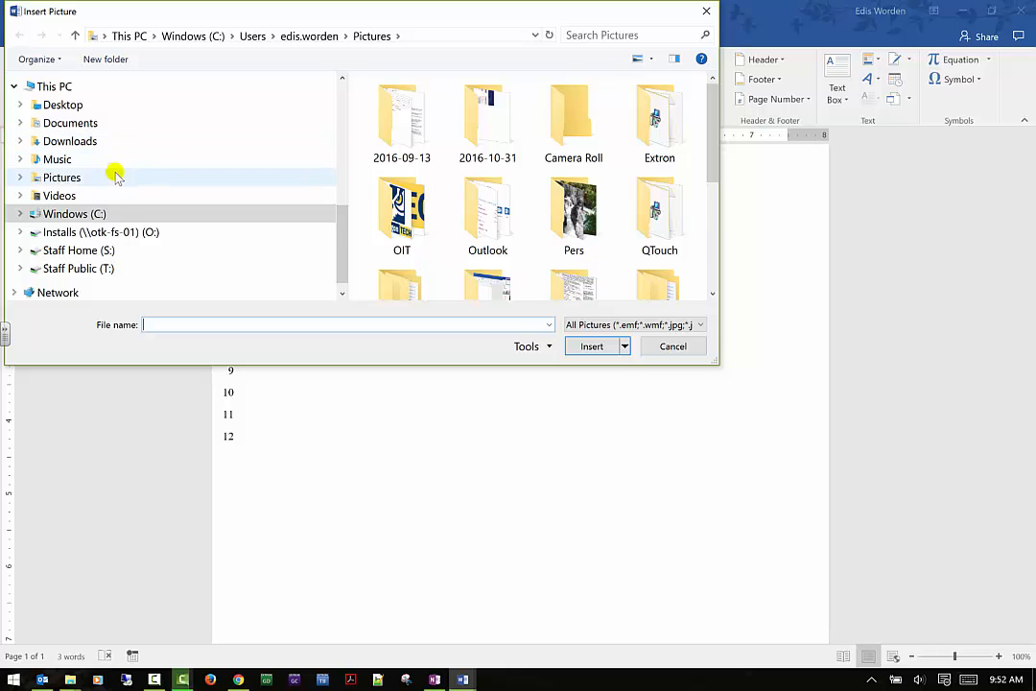
pyautogui.click(111, 178)
pyautogui.click(446, 245)
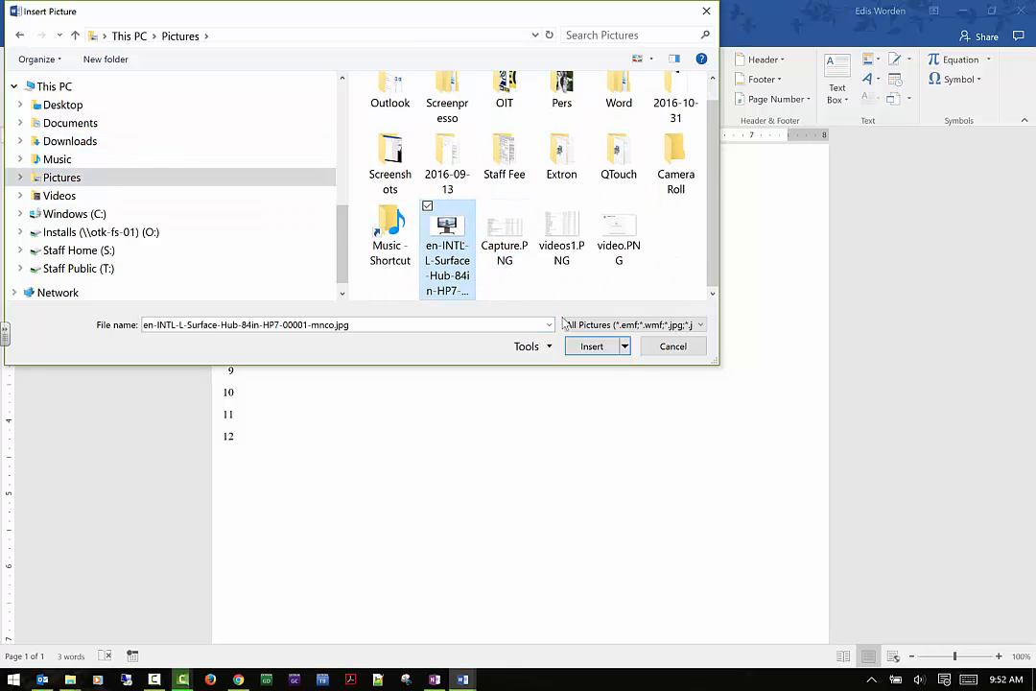
pyautogui.click(601, 347)
pyautogui.click(601, 327)
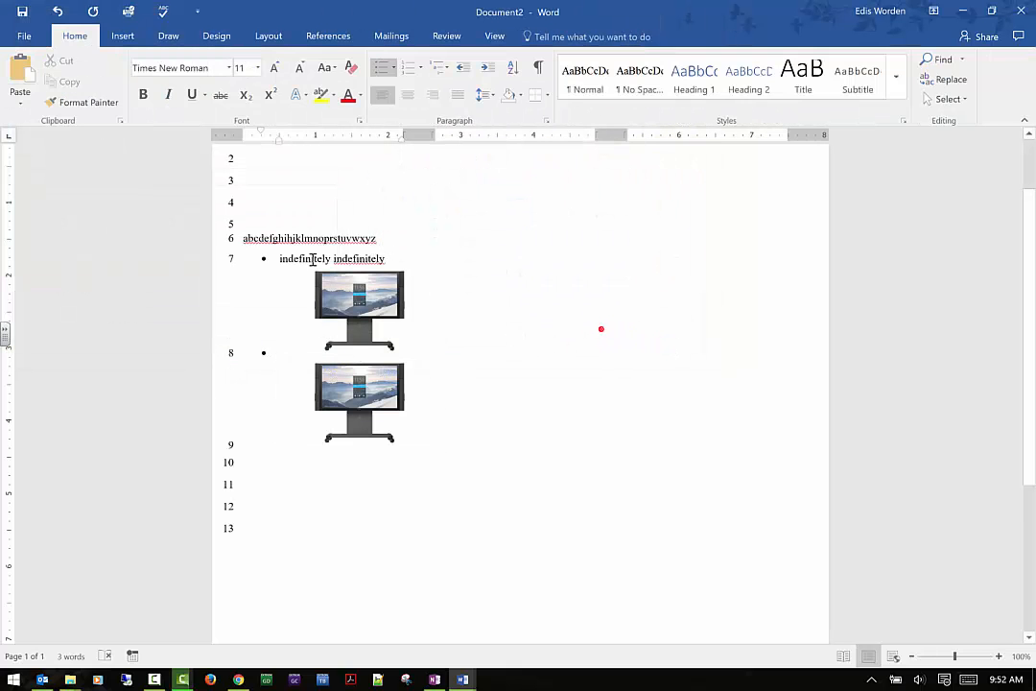
pyautogui.click(270, 36)
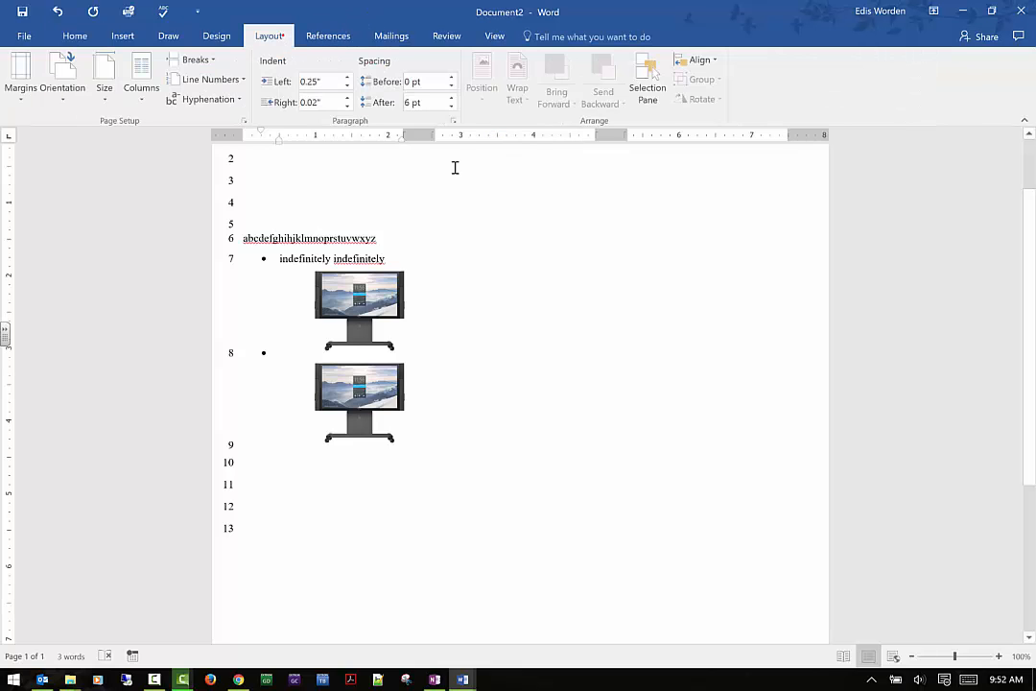
# - Position the Surface Hub picture in the second bullet at the top center of the page with text wrapping
pyautogui.click(364, 324)
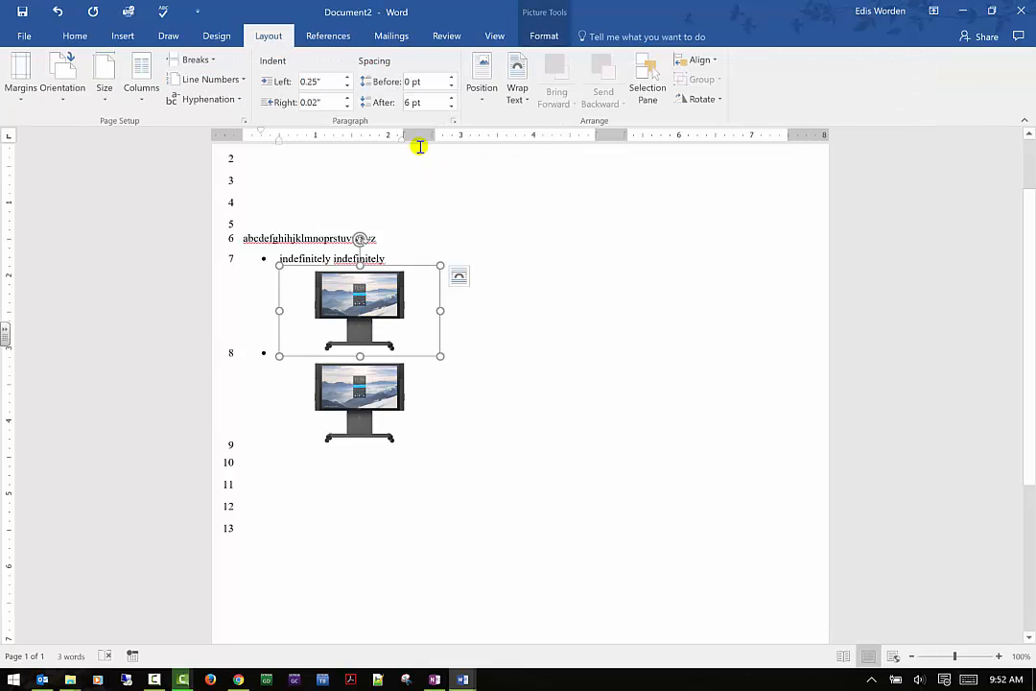
pyautogui.click(487, 99)
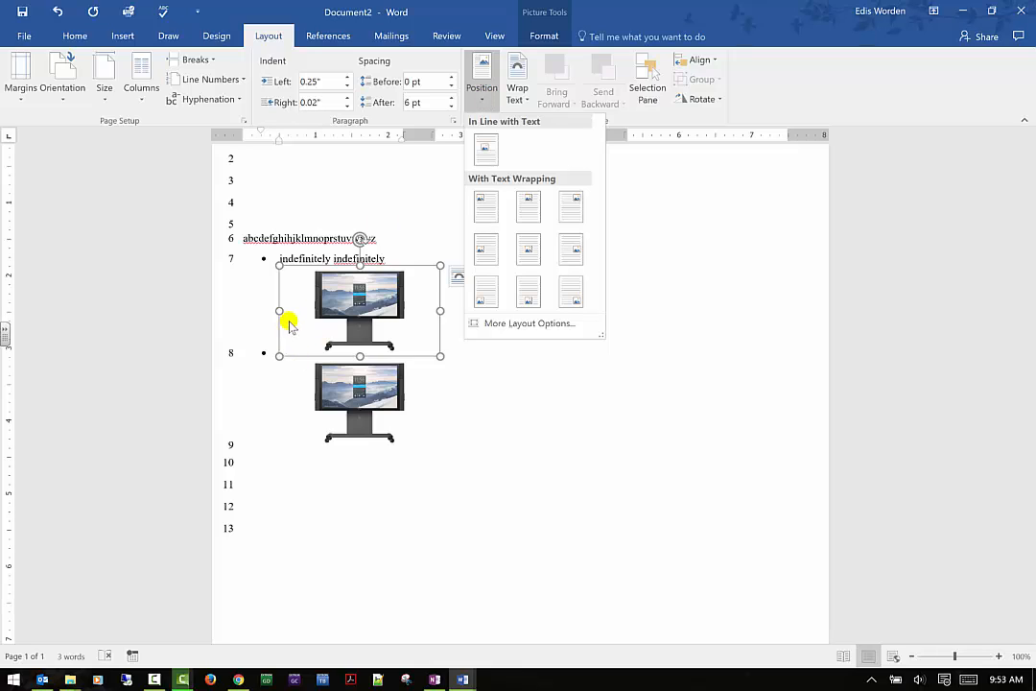
pyautogui.click(525, 215)
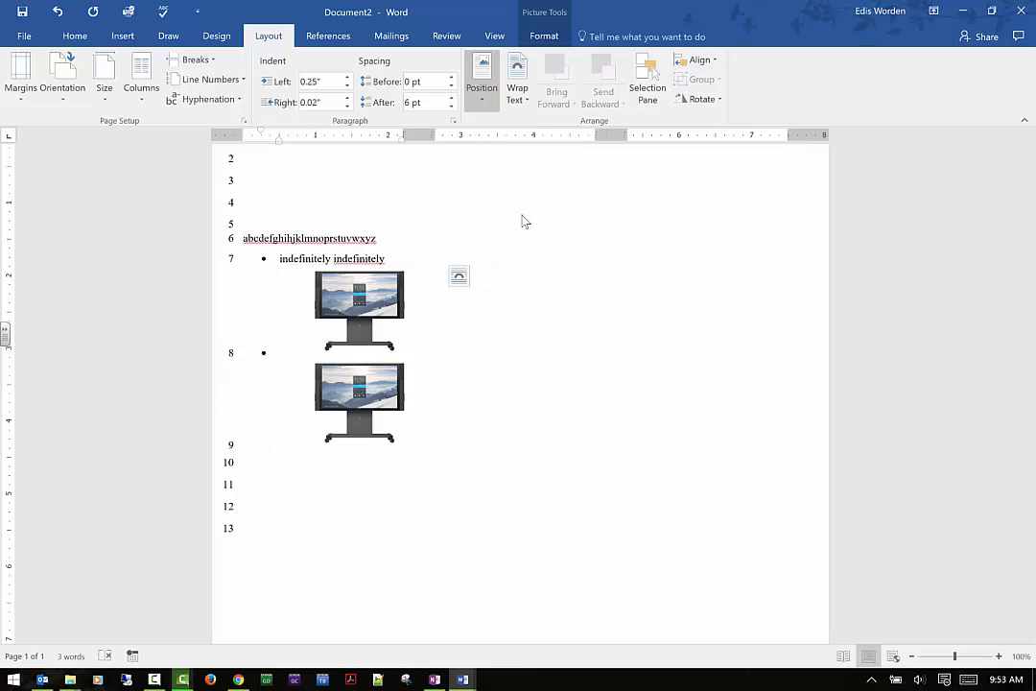
# - Try the bottom-center page position for the picture, undo it, and position the picture at the top center again
pyautogui.click(481, 87)
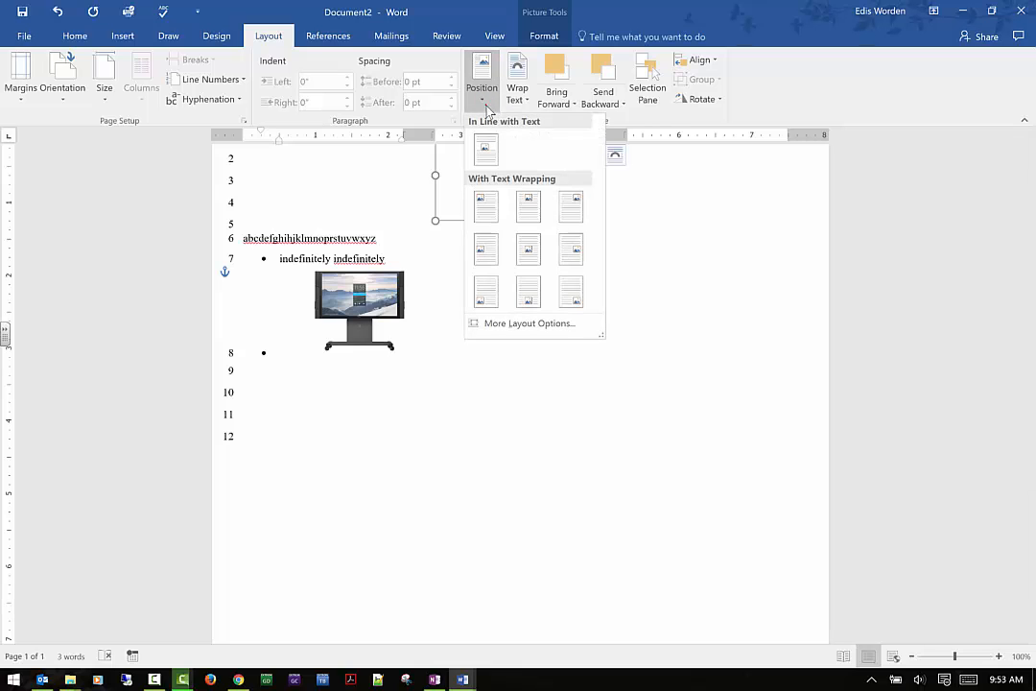
pyautogui.click(529, 295)
pyautogui.scroll(-3, 461, 442)
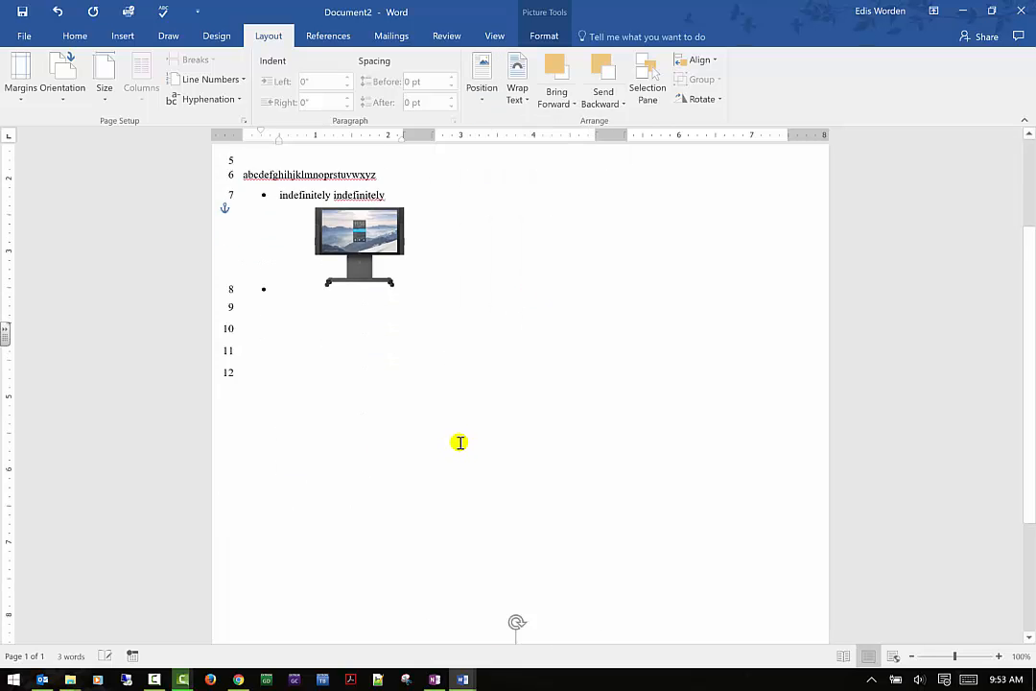
pyautogui.hotkey('ctrl', 'z')
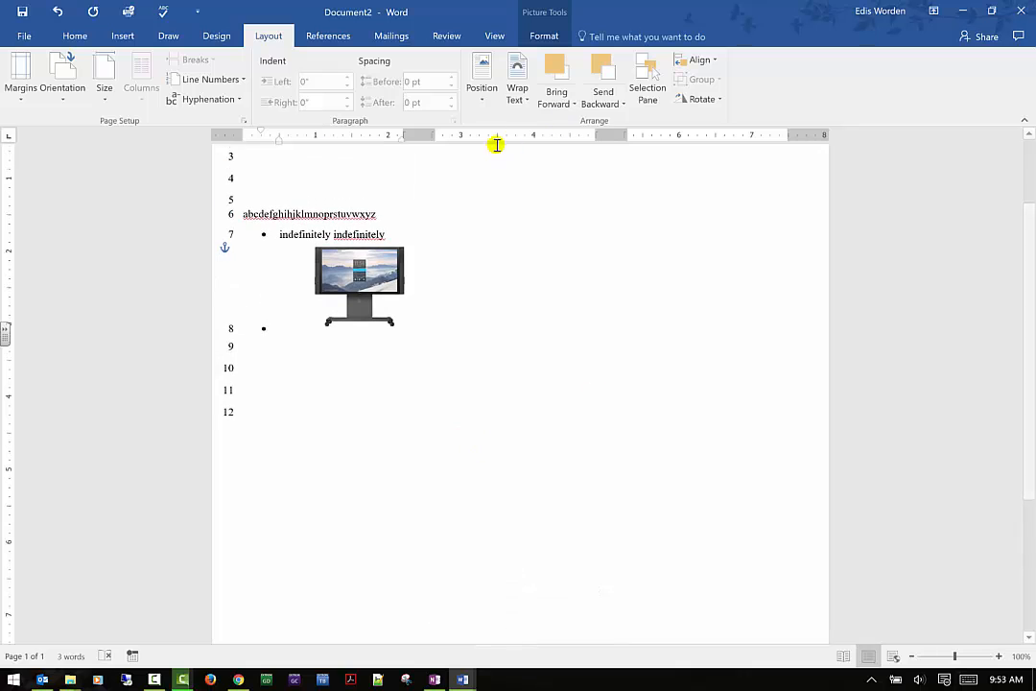
pyautogui.click(482, 86)
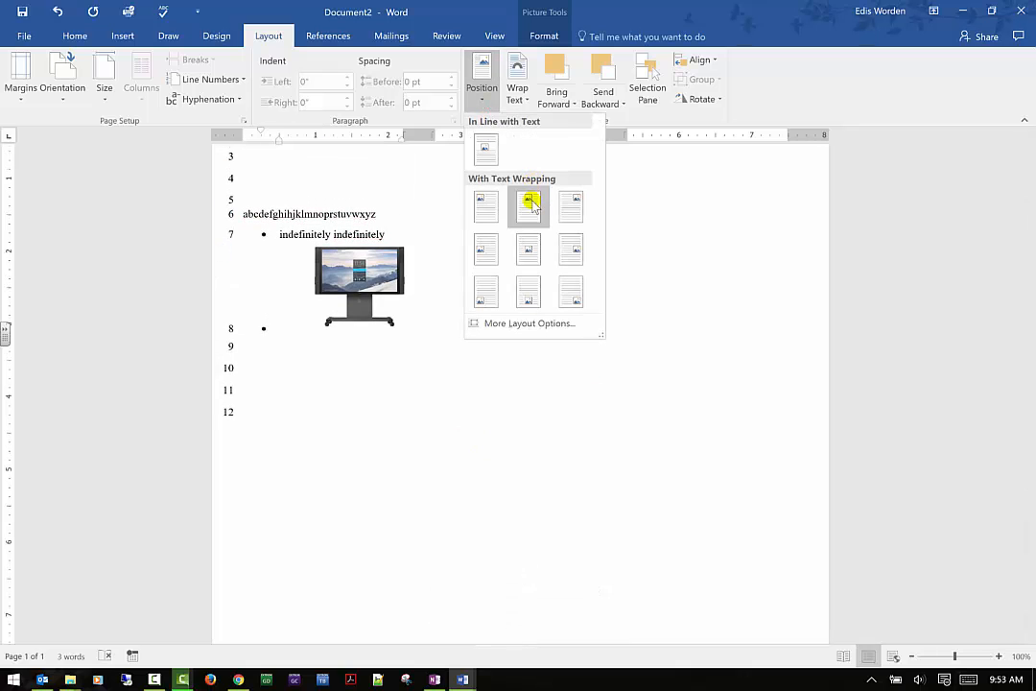
pyautogui.click(529, 203)
pyautogui.scroll(3, 524, 246)
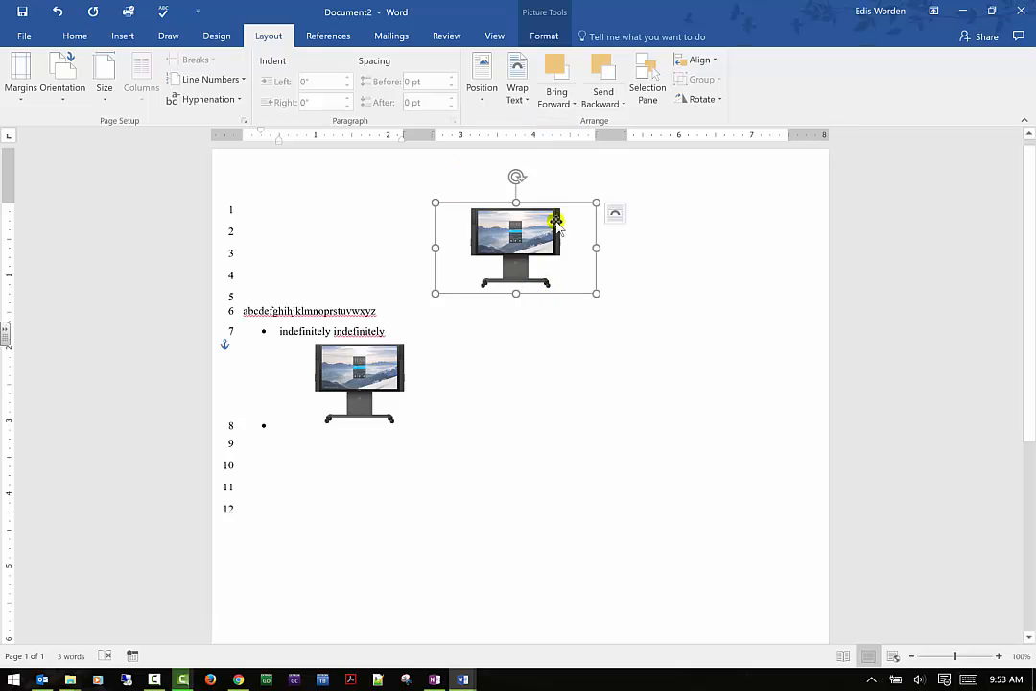
# - Move the top-center picture down to just below the empty second bullet and deselect it
pyautogui.click(483, 96)
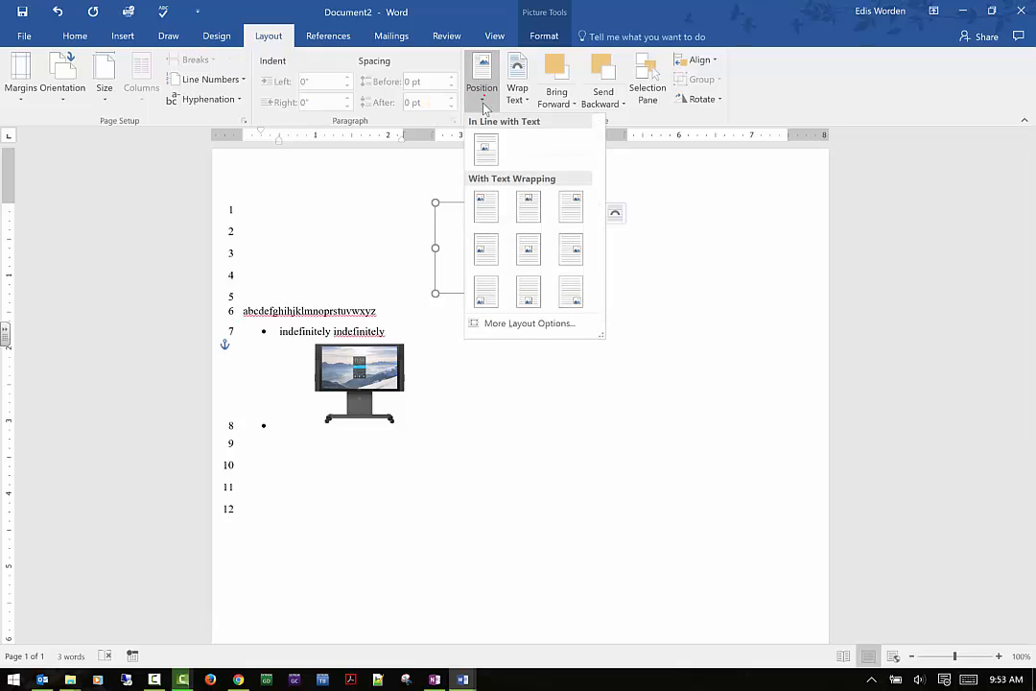
pyautogui.press('Escape')
pyautogui.moveTo(531, 238); pyautogui.dragTo(369, 489)
pyautogui.scroll(-1, 618, 321)
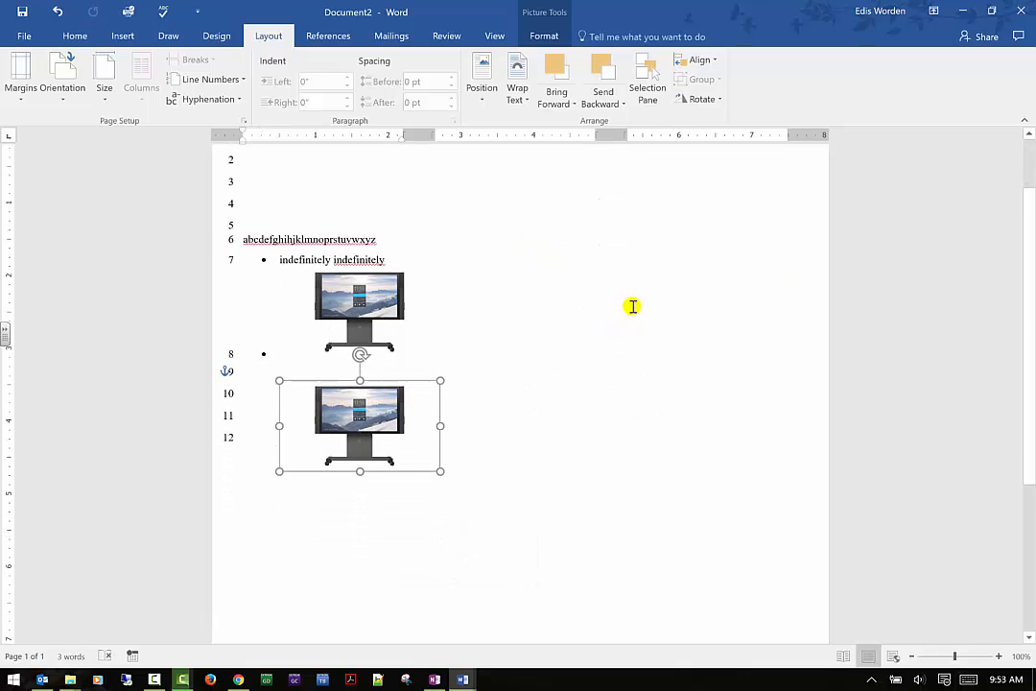
pyautogui.click(578, 294)
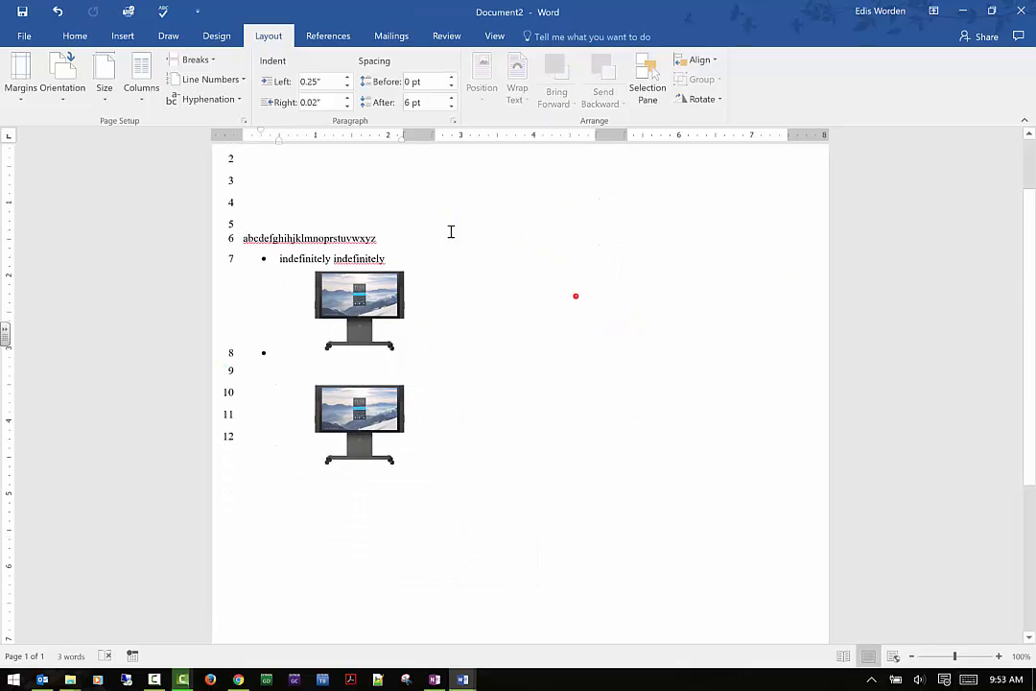
# - Set the inline Surface Hub picture's text wrapping to Through and move it between the alphabet line and the first bullet
pyautogui.click(371, 322)
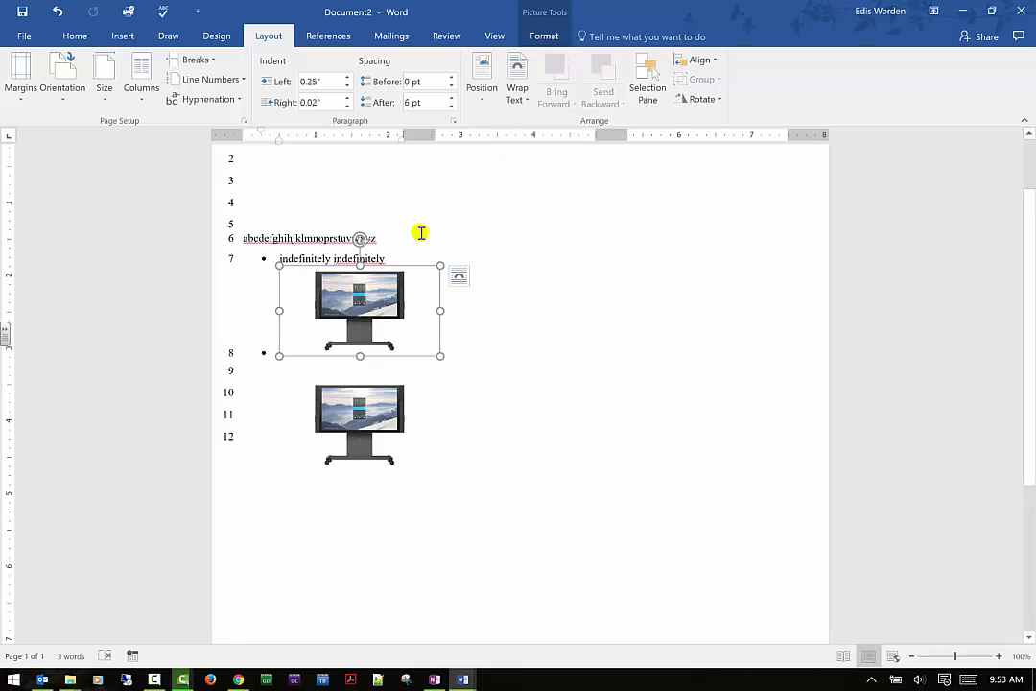
pyautogui.click(528, 100)
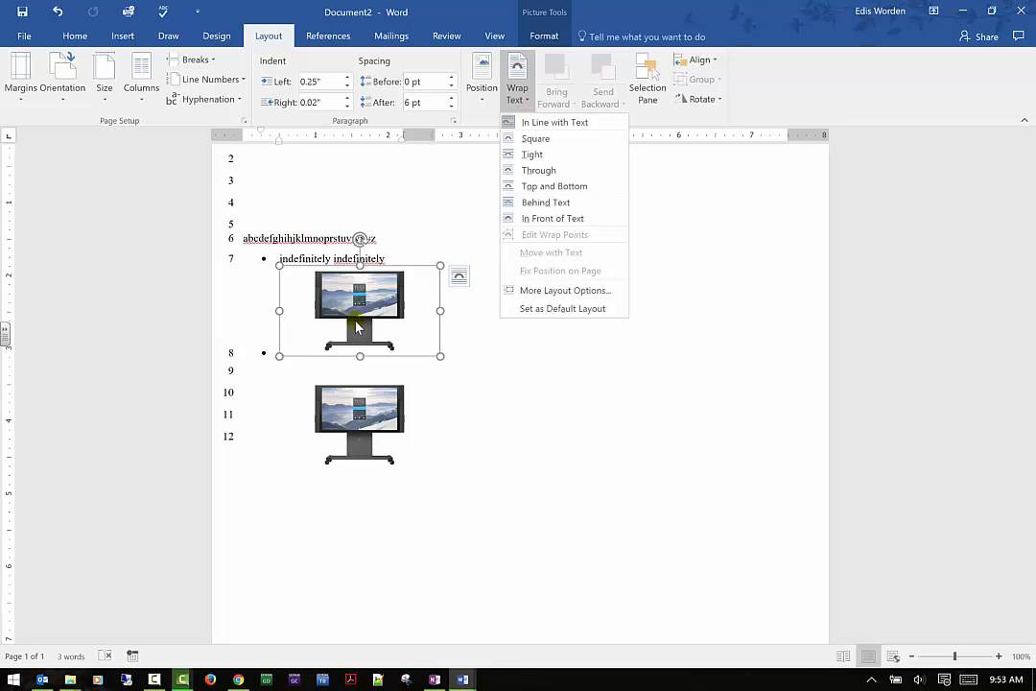
pyautogui.click(542, 169)
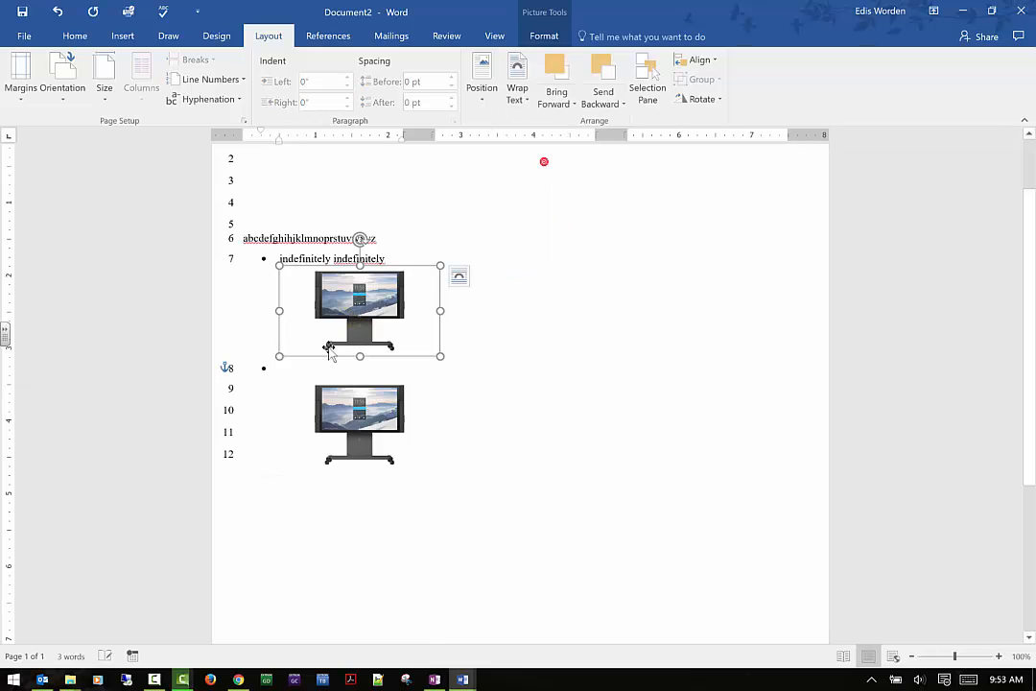
pyautogui.moveTo(353, 312); pyautogui.dragTo(317, 300)
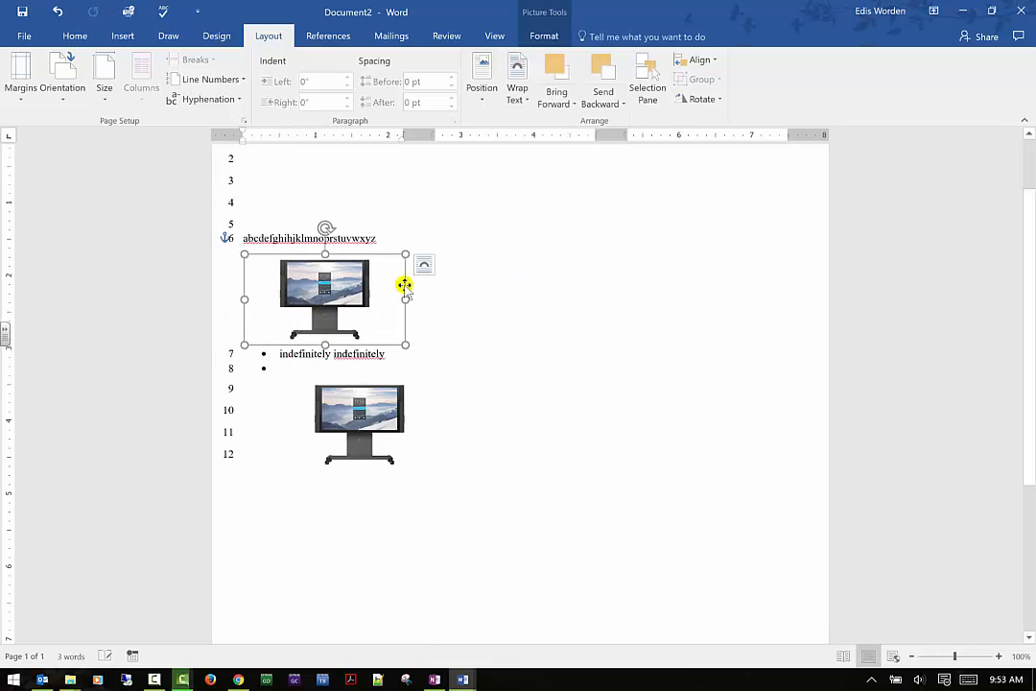
# - Set the upper picture's wrapping to In Front of Text and move it over the alphabet and bulleted lines
pyautogui.click(424, 265)
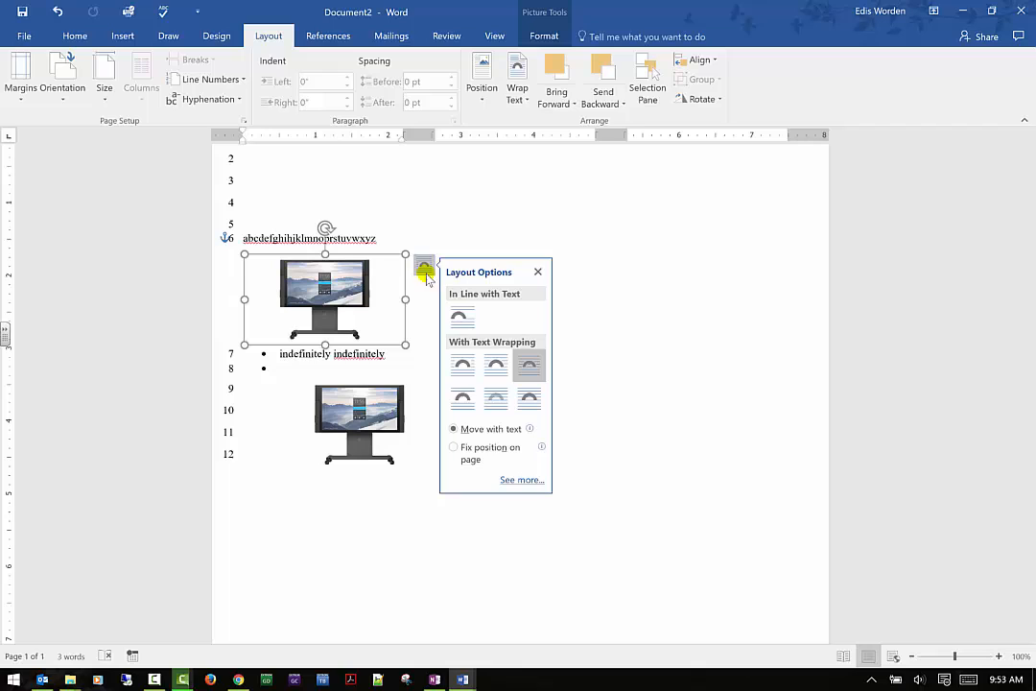
pyautogui.click(523, 398)
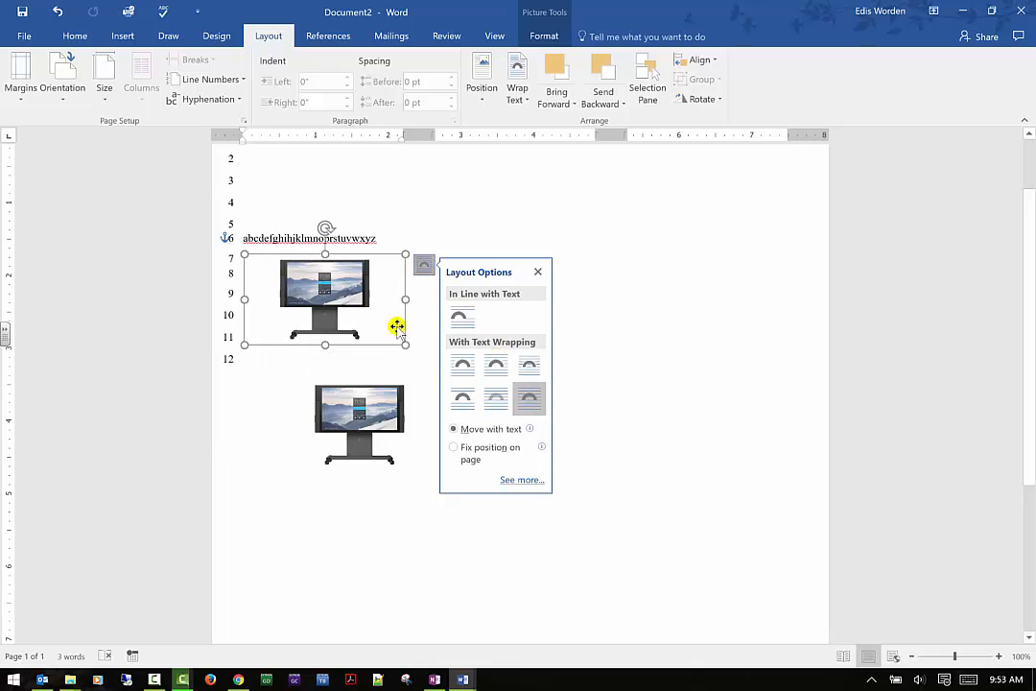
pyautogui.moveTo(364, 270); pyautogui.dragTo(405, 261)
# - Set the upper picture's wrapping back to Through and move it around the alphabet line, ending directly above that line
pyautogui.click(459, 232)
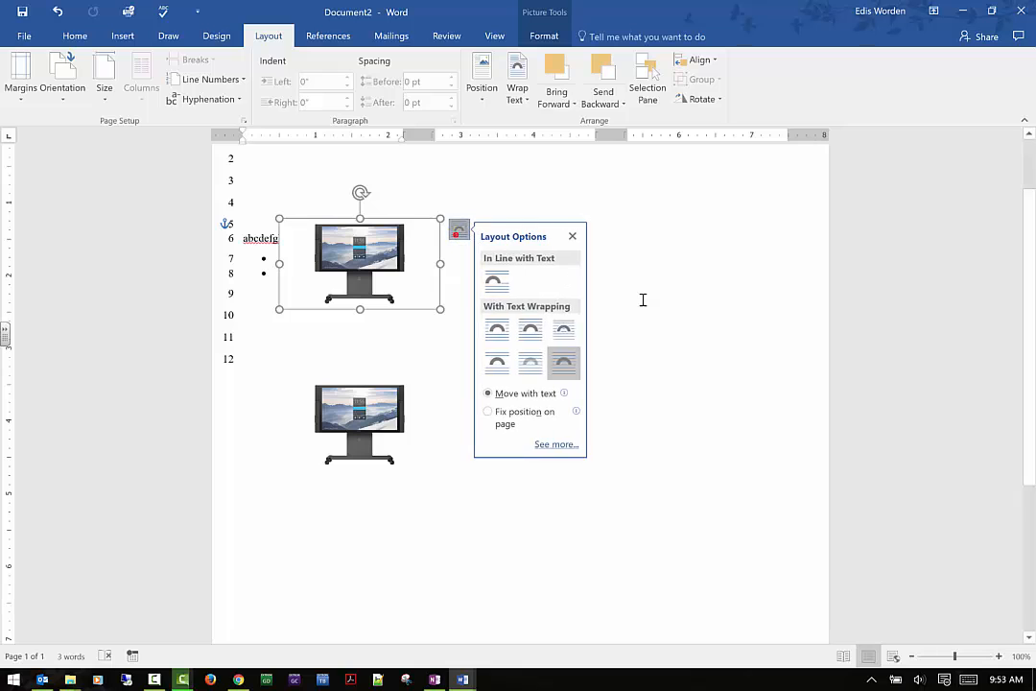
pyautogui.click(564, 330)
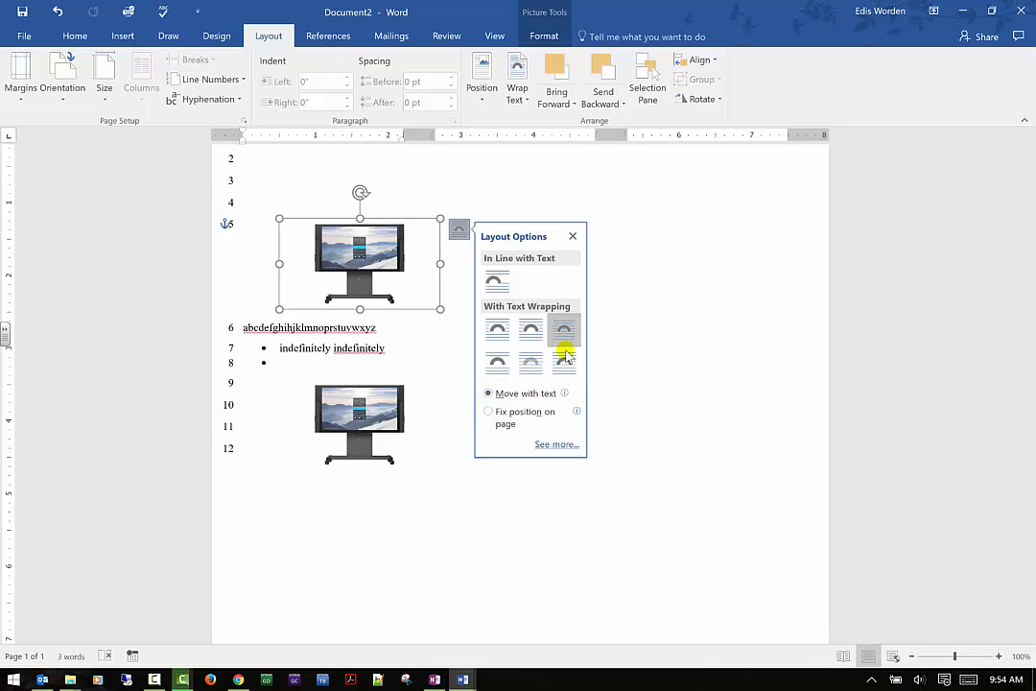
pyautogui.moveTo(393, 294); pyautogui.dragTo(391, 299)
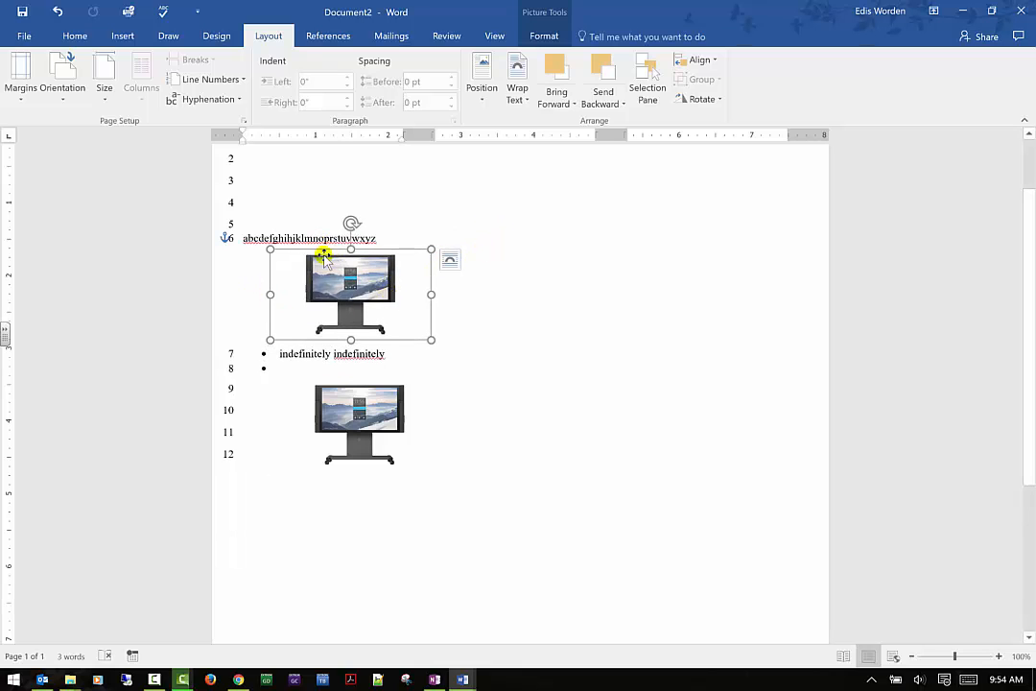
pyautogui.moveTo(325, 259); pyautogui.dragTo(294, 261)
# - Change the upper picture's wrapping to In Front of Text and move it up so it covers the alphabet and bulleted lines
pyautogui.click(434, 250)
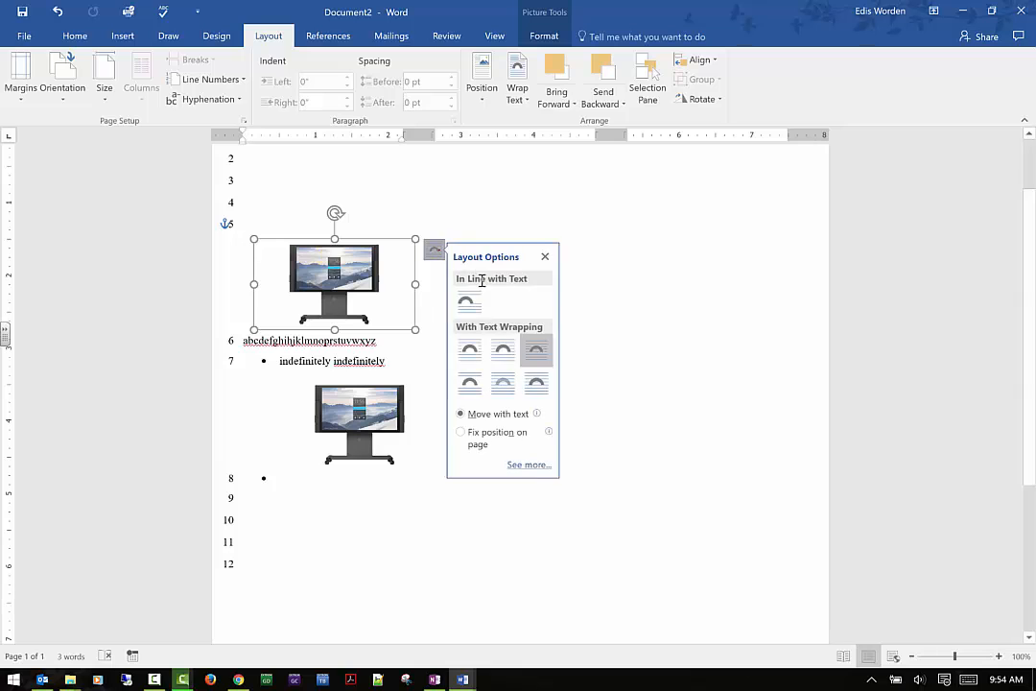
pyautogui.click(532, 377)
pyautogui.moveTo(359, 259); pyautogui.dragTo(351, 236)
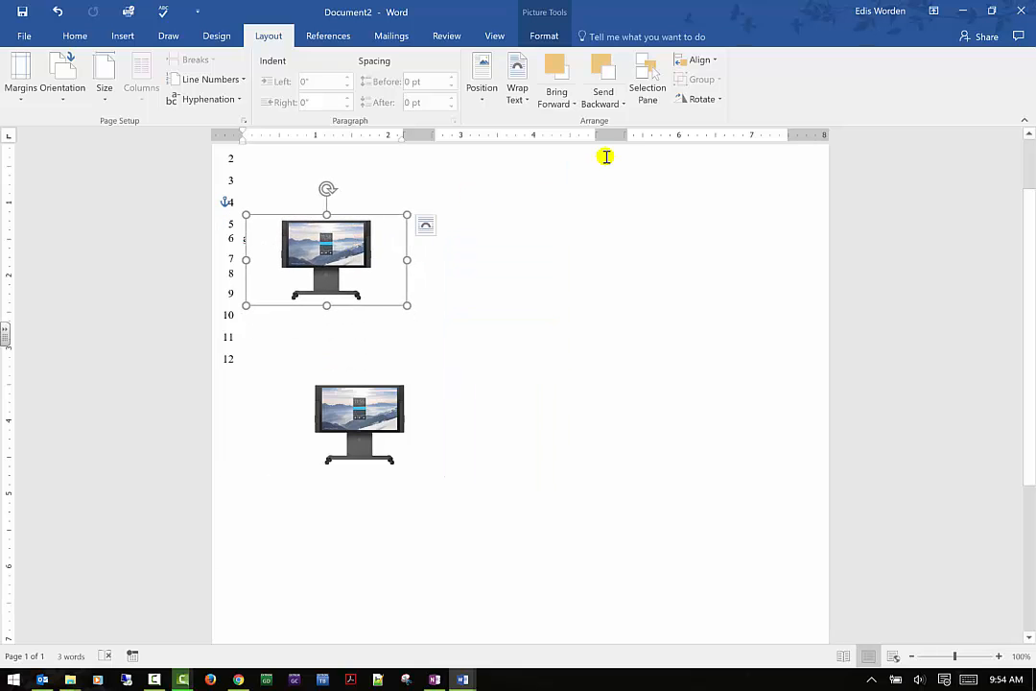
# - Send the upper picture behind the text and shift it slightly to the right
pyautogui.click(595, 101)
pyautogui.click(598, 159)
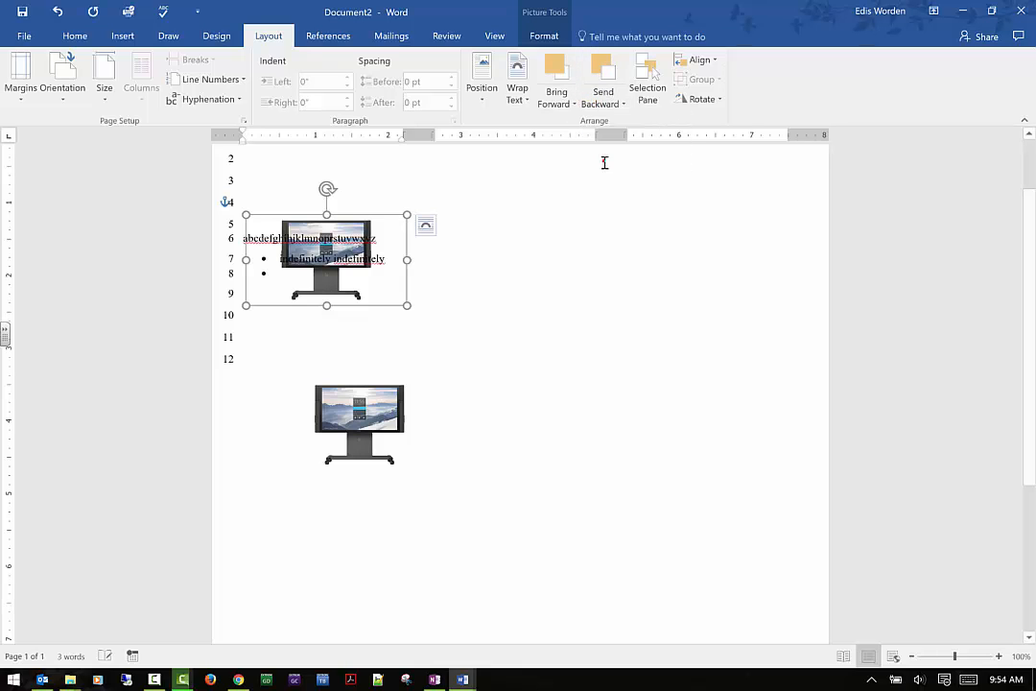
pyautogui.moveTo(300, 222); pyautogui.dragTo(321, 223)
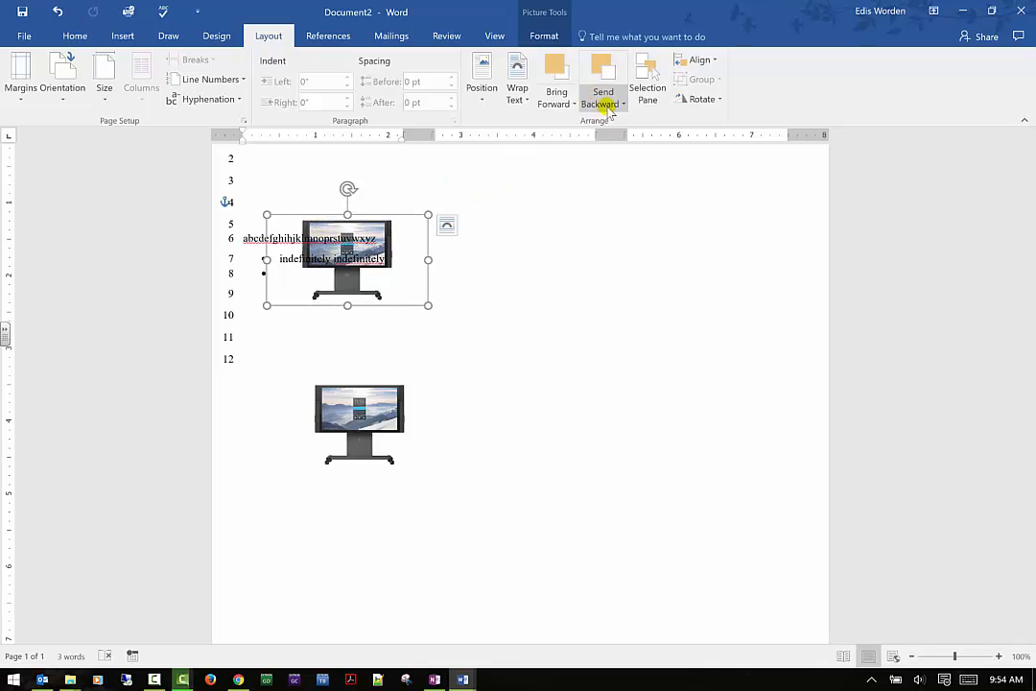
# - Bring the upper picture in front of the text and reposition it over the alphabet and bulleted lines
pyautogui.click(573, 104)
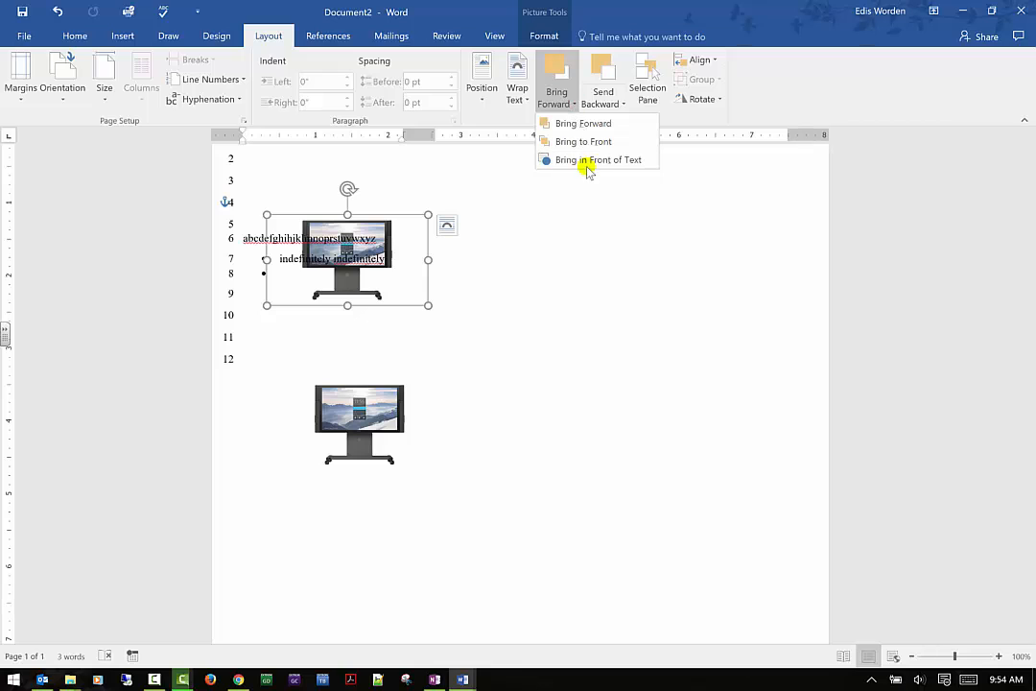
pyautogui.click(586, 161)
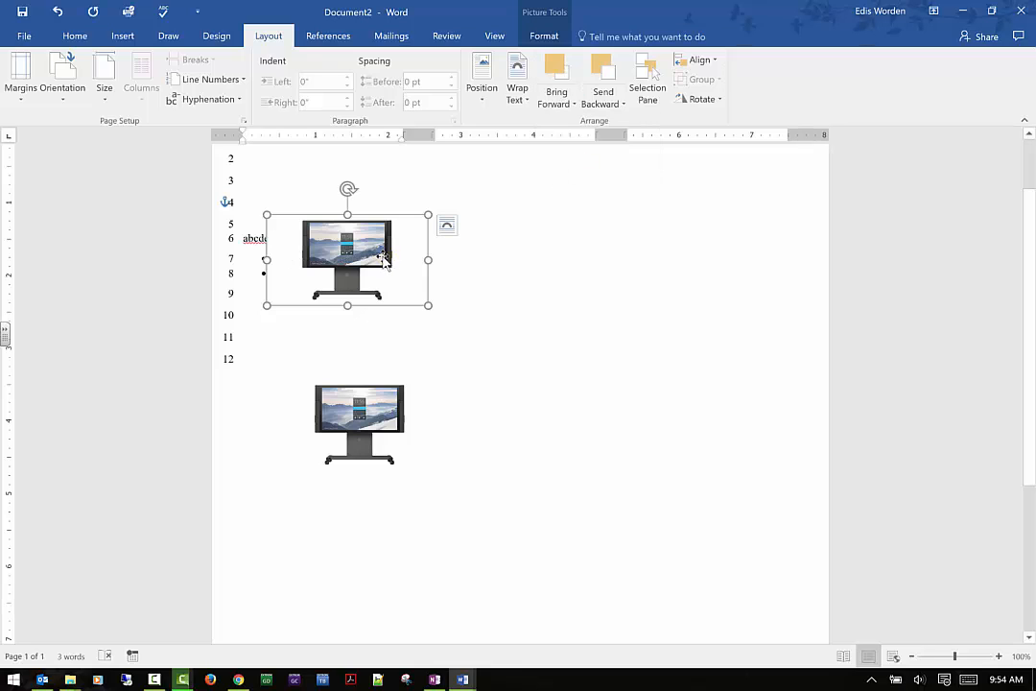
pyautogui.moveTo(383, 253); pyautogui.dragTo(377, 259)
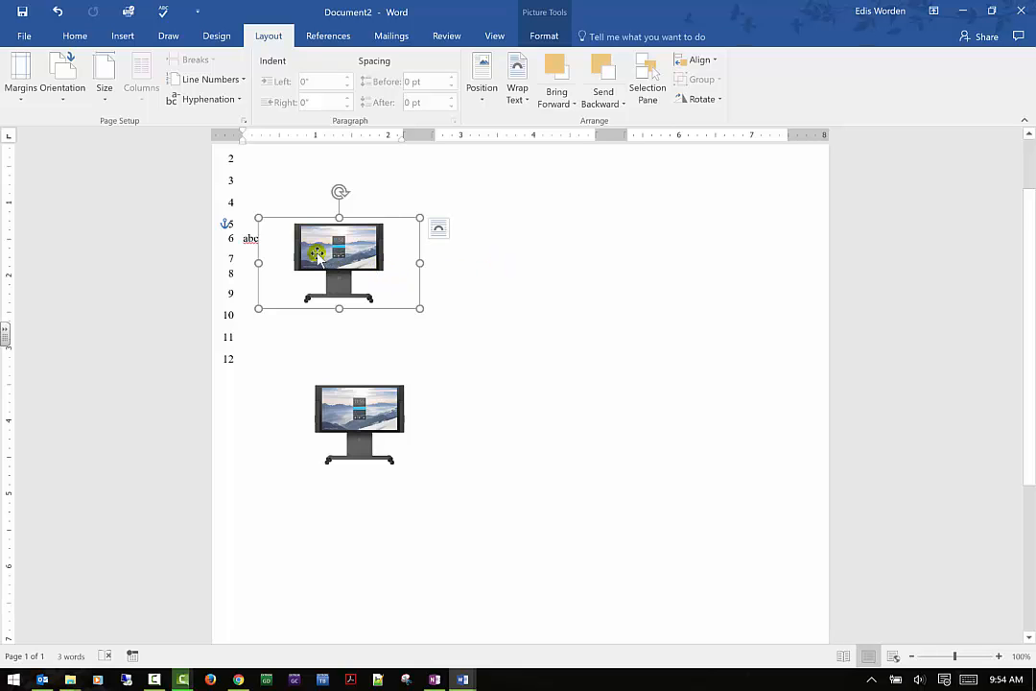
pyautogui.moveTo(254, 258); pyautogui.dragTo(366, 259)
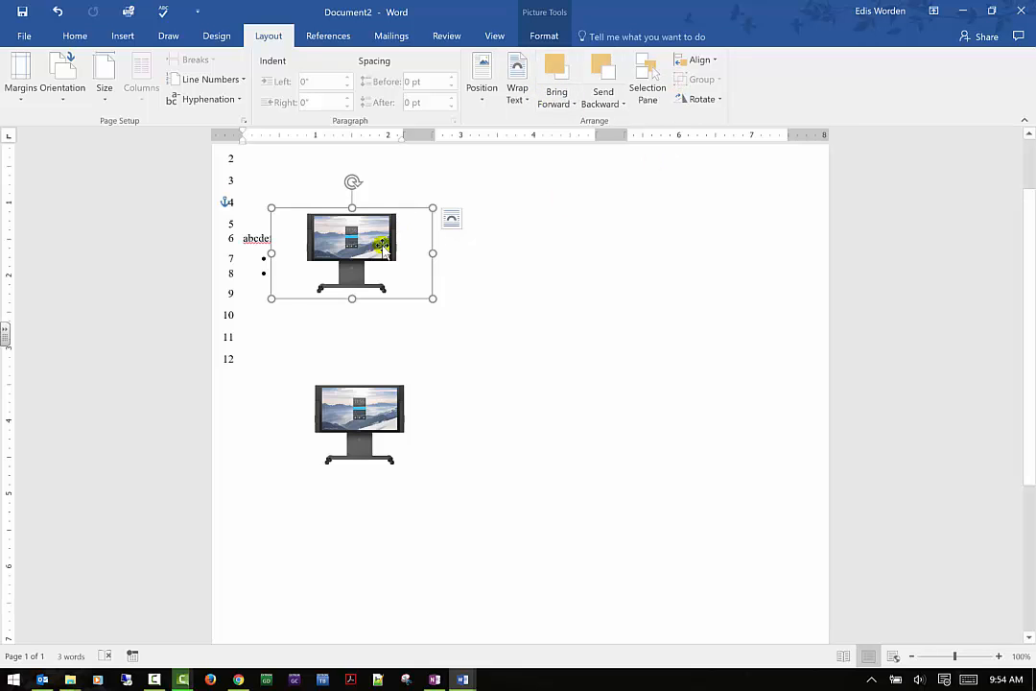
pyautogui.click(566, 101)
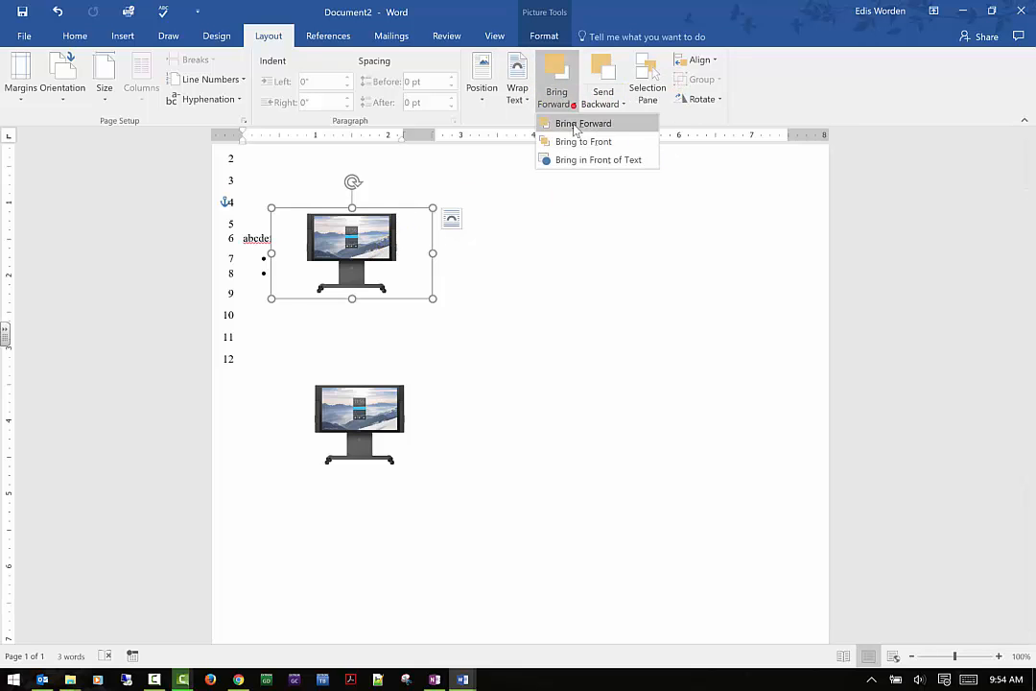
pyautogui.press('Escape')
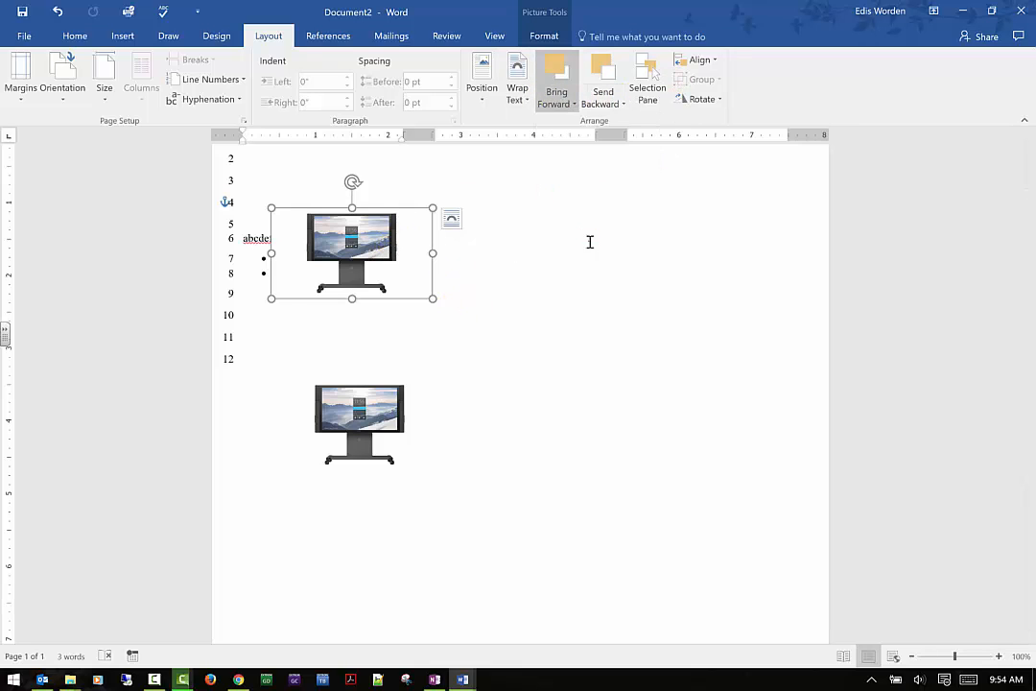
pyautogui.click(450, 221)
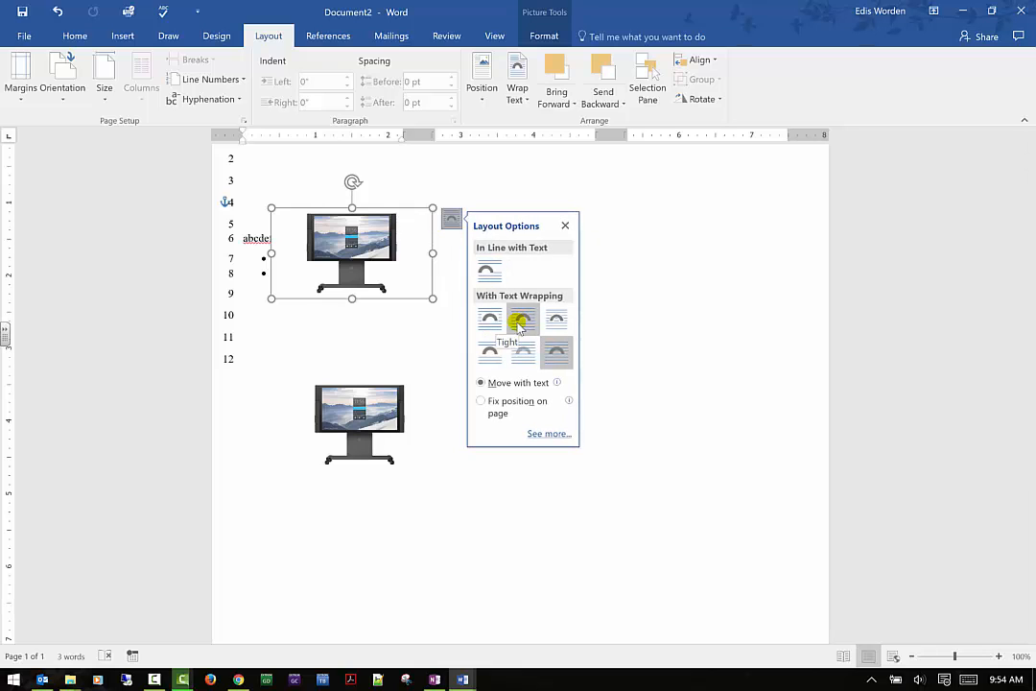
pyautogui.click(684, 253)
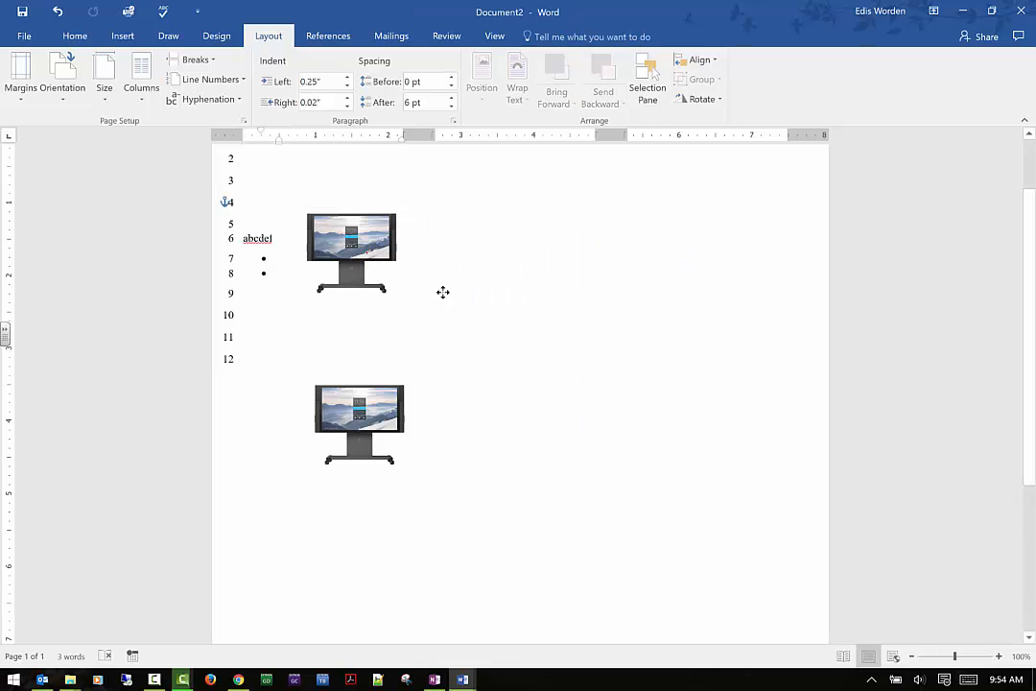
# - Move the upper picture below the bulleted lines and look through its layout options and page position presets
pyautogui.moveTo(368, 253); pyautogui.dragTo(374, 327)
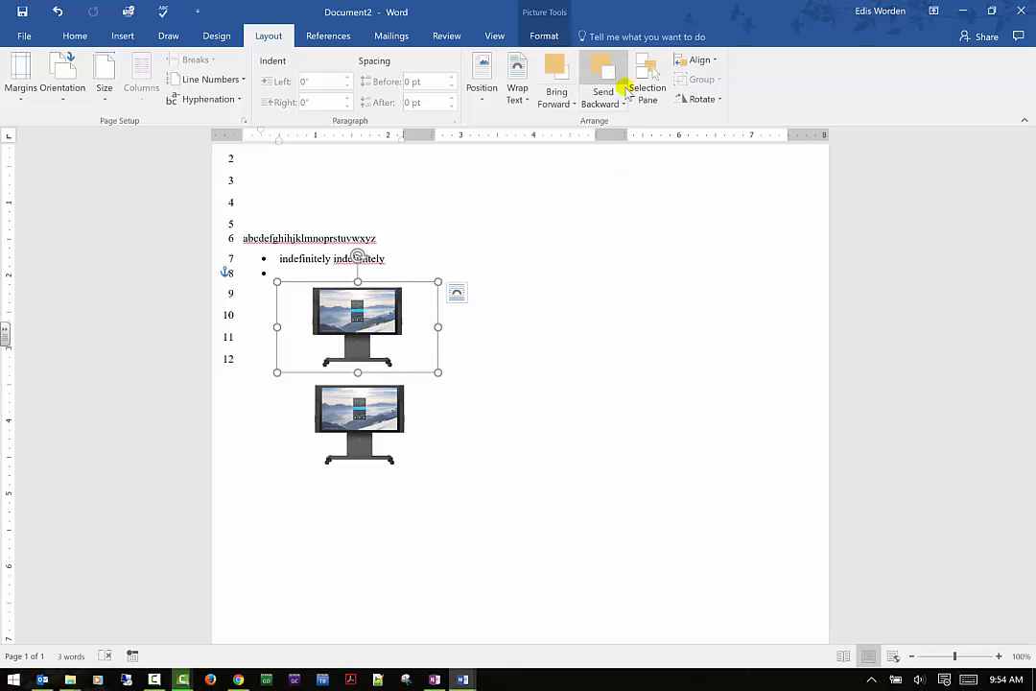
pyautogui.click(456, 293)
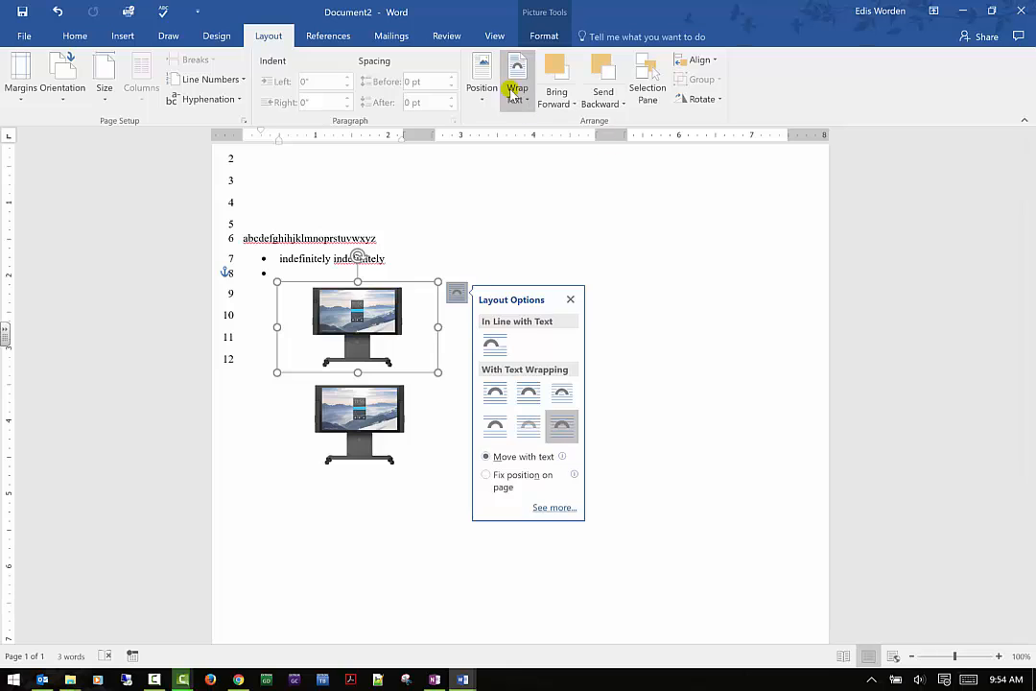
pyautogui.click(482, 79)
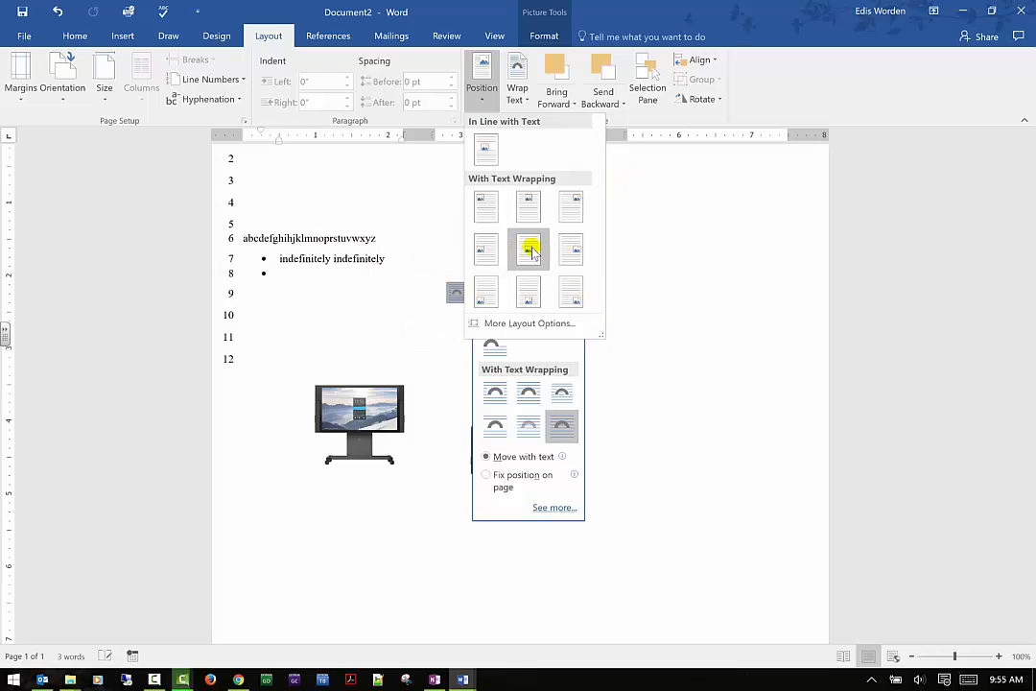
pyautogui.click(693, 390)
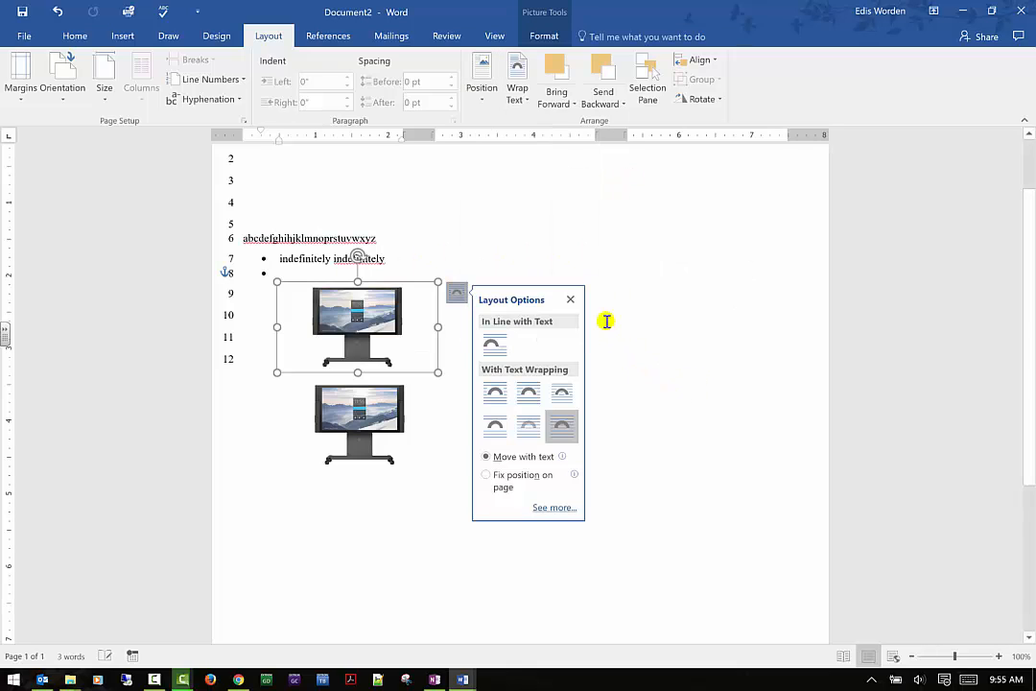
pyautogui.click(577, 300)
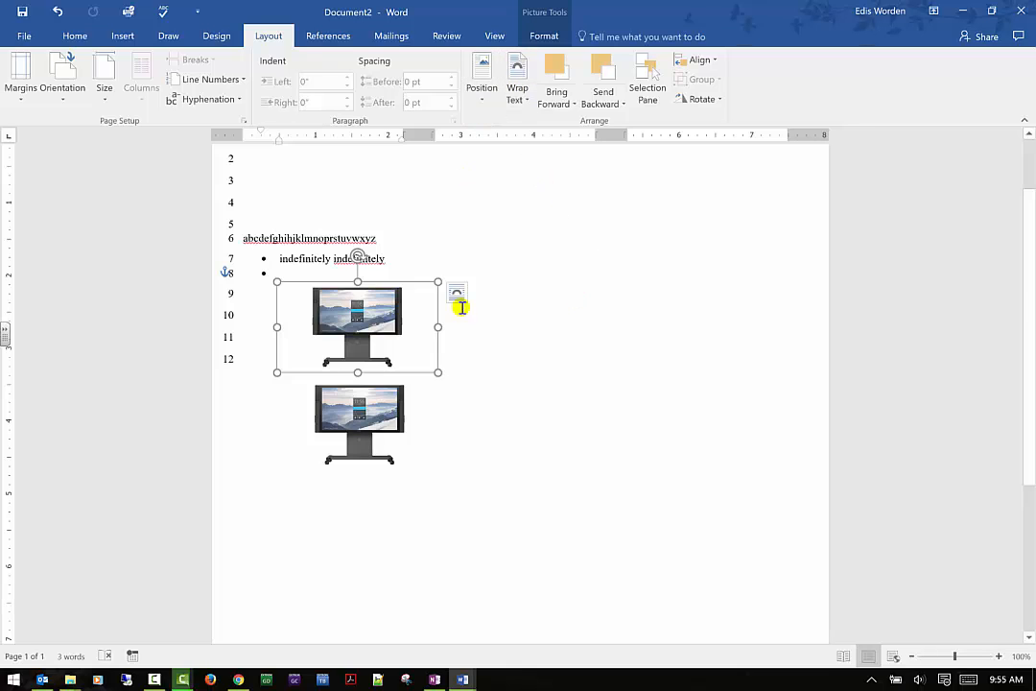
# - Position the selected picture at the middle left with text wrapping, and move the other picture up between it and the bulleted lines
pyautogui.click(479, 63)
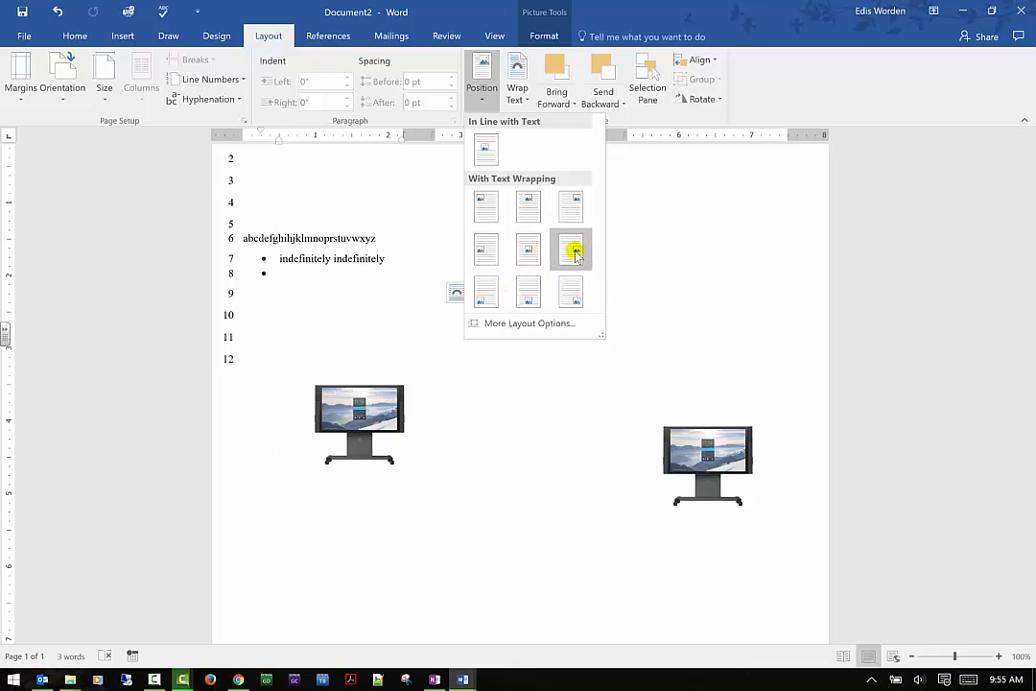
pyautogui.click(495, 251)
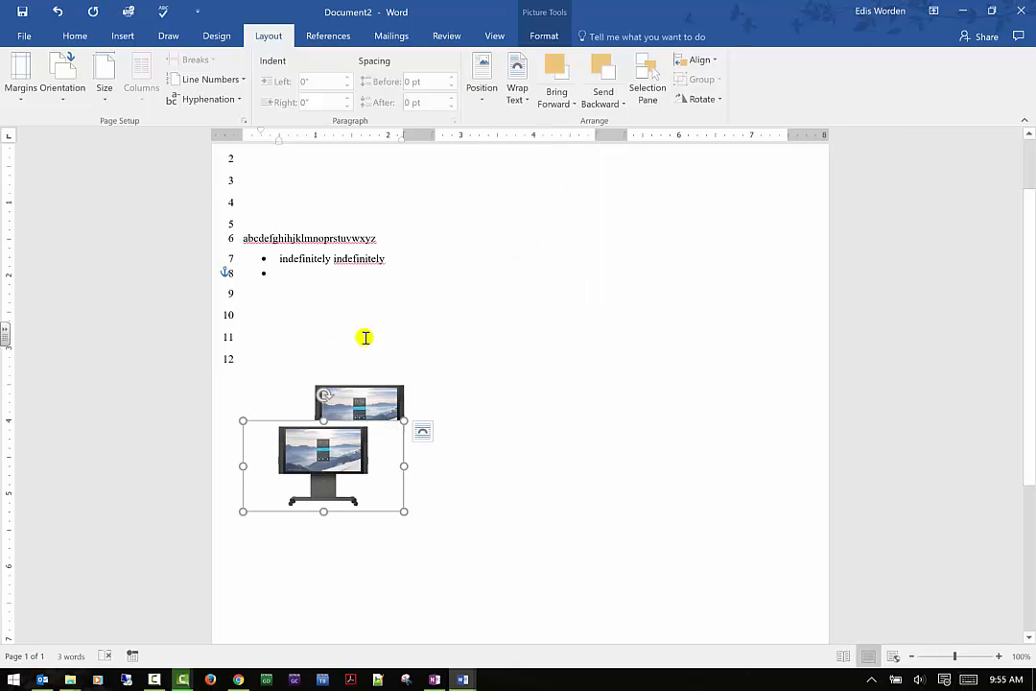
pyautogui.click(384, 399)
pyautogui.moveTo(381, 385); pyautogui.dragTo(359, 308)
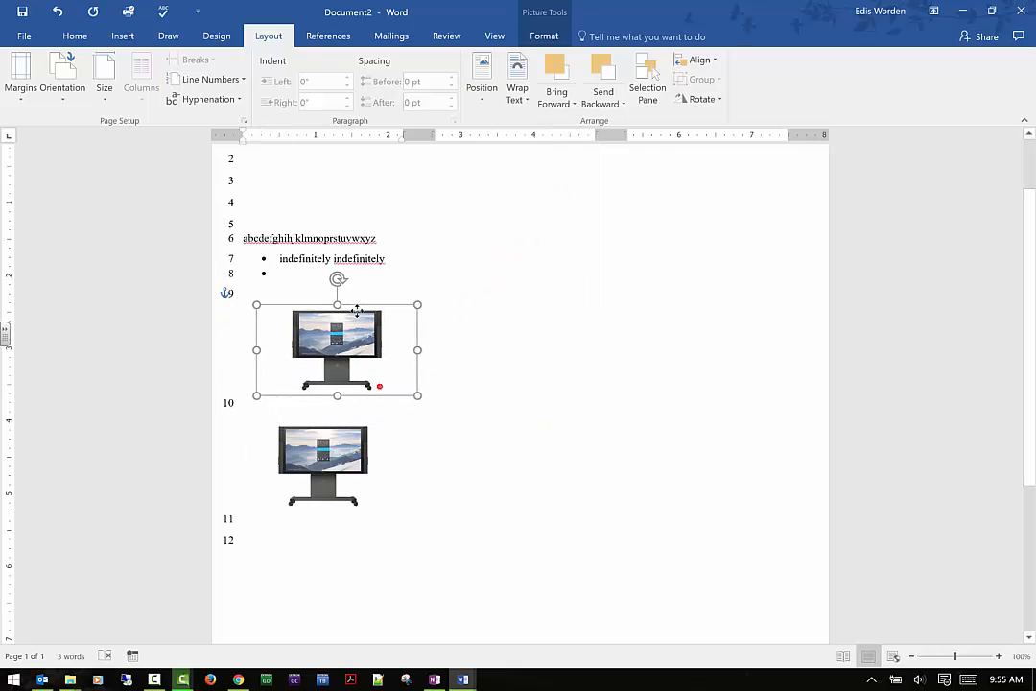
pyautogui.click(640, 215)
pyautogui.scroll(-1, 644, 215)
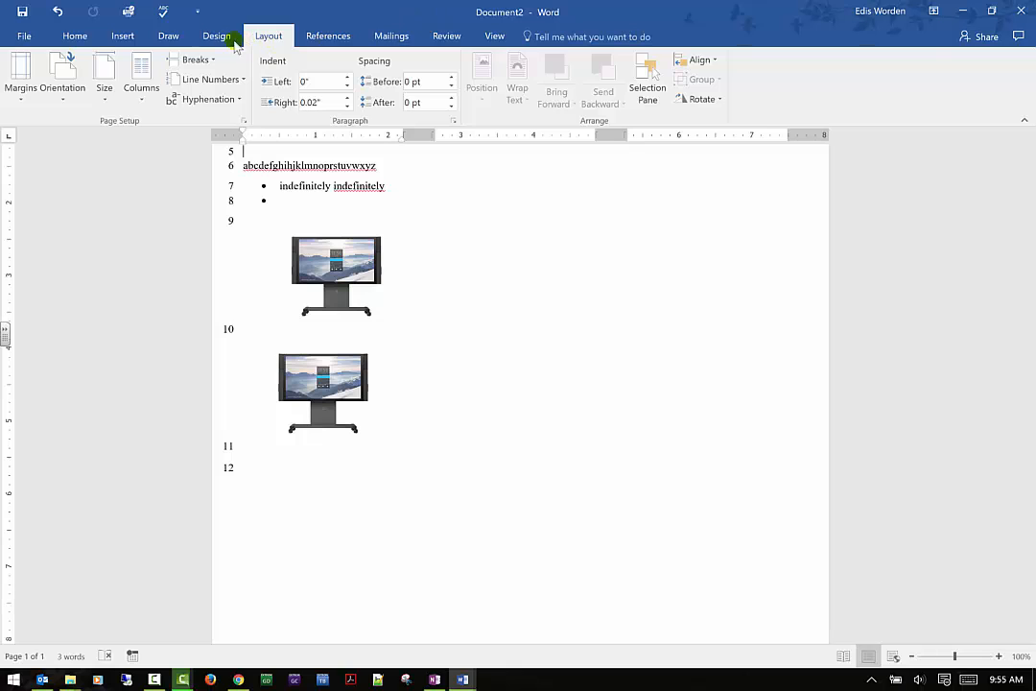
# - Insert a Simple Text Box and place it to the right of the upper picture
pyautogui.click(133, 40)
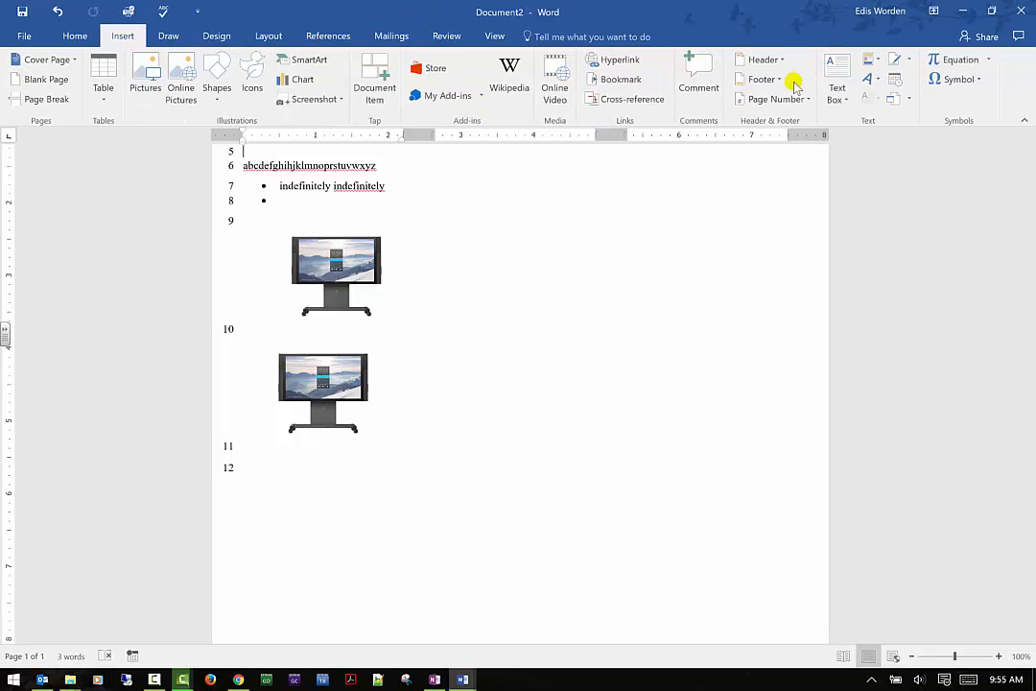
pyautogui.click(834, 81)
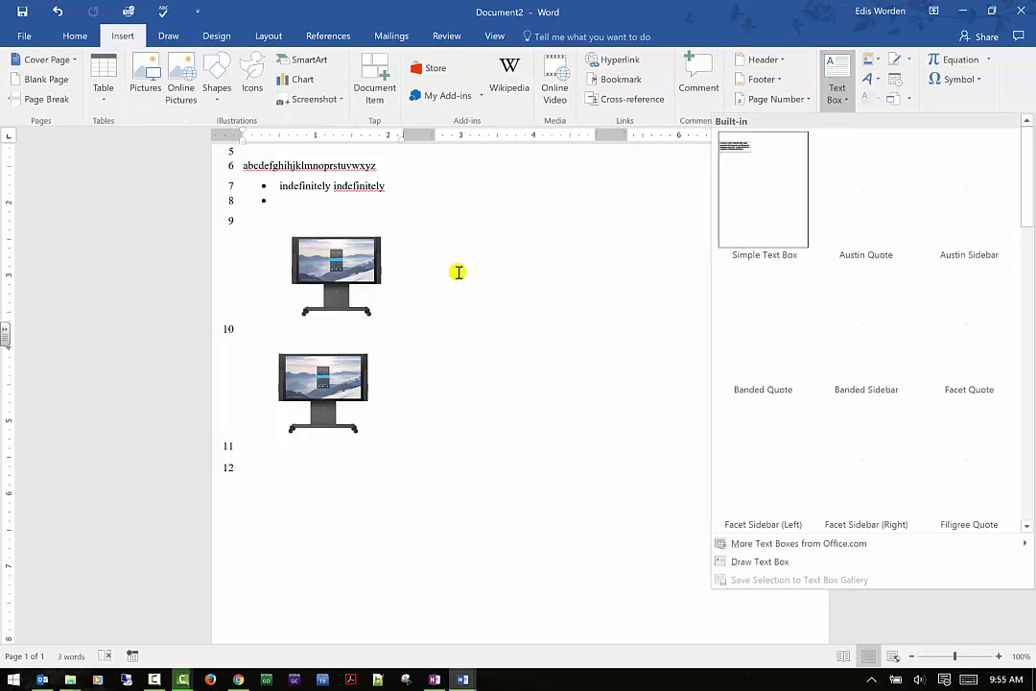
pyautogui.click(763, 184)
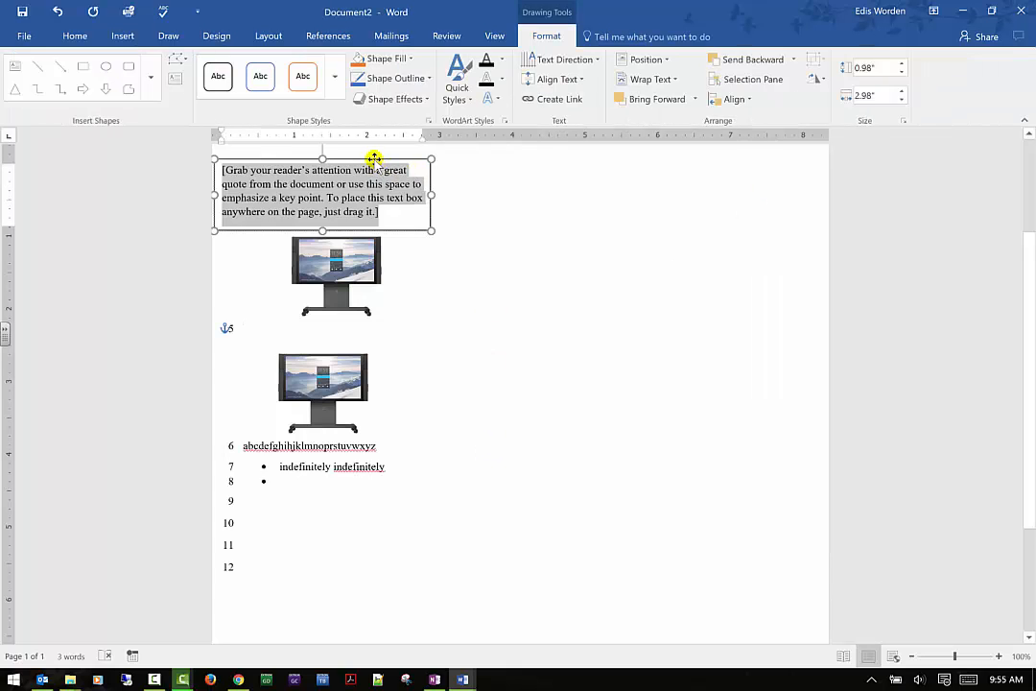
pyautogui.moveTo(375, 158); pyautogui.dragTo(578, 225)
pyautogui.click(804, 264)
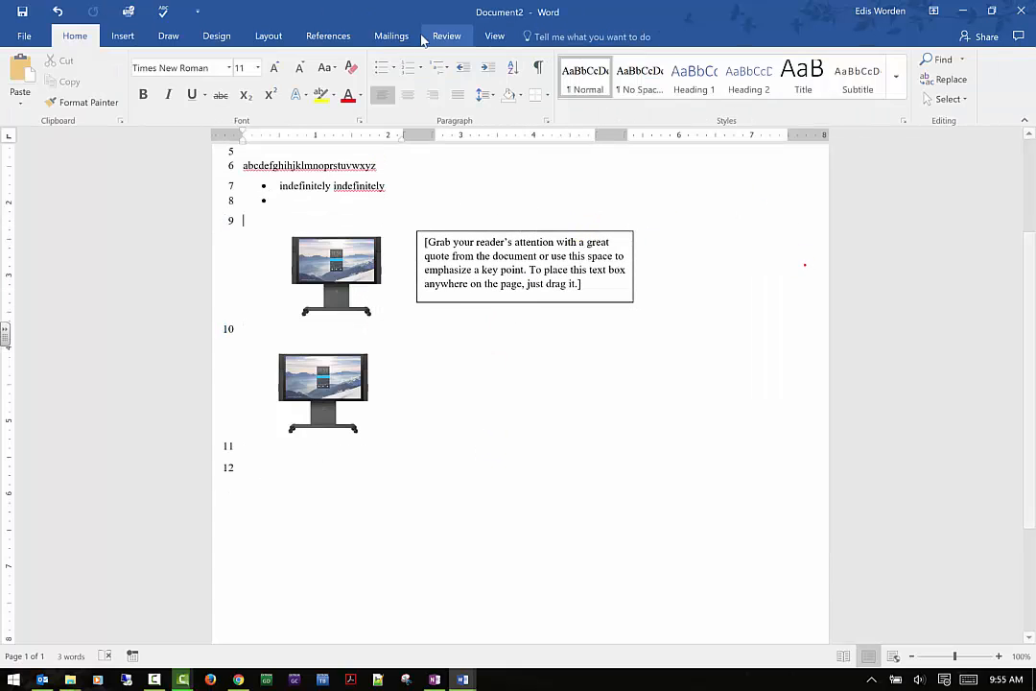
# - Show the list of selectable objects, hide all of them on the page, and show them all again
pyautogui.click(331, 36)
pyautogui.click(268, 36)
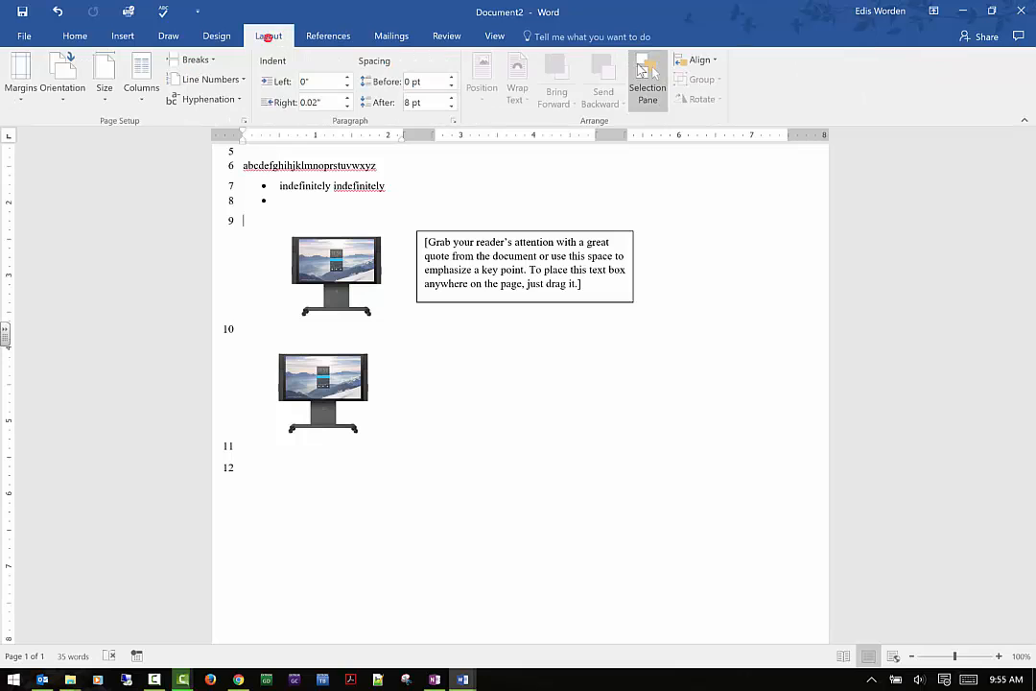
pyautogui.click(661, 75)
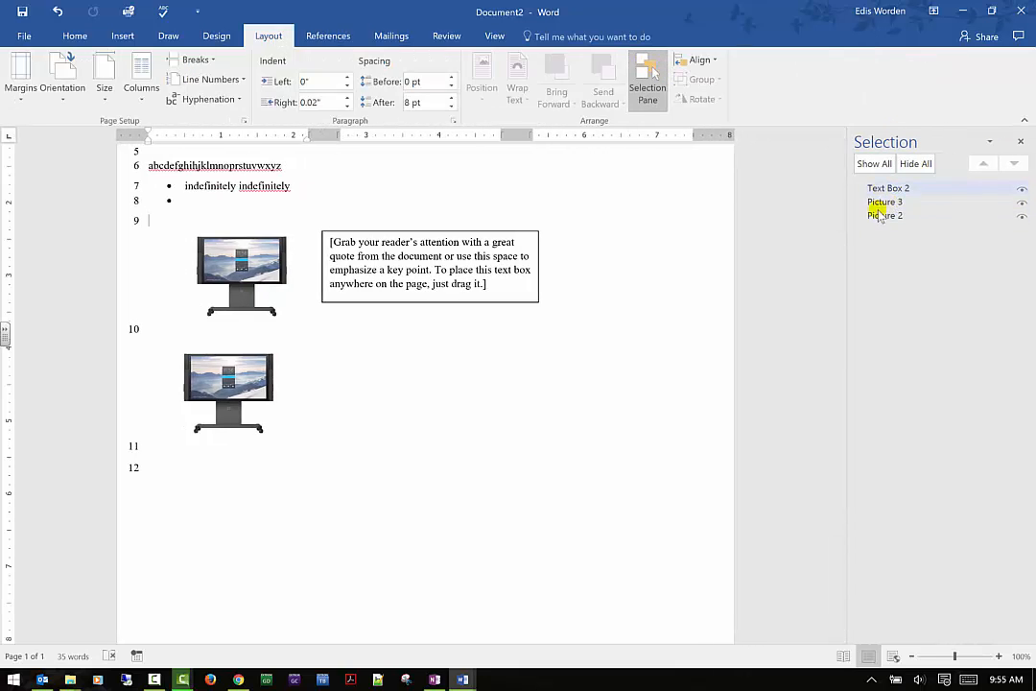
pyautogui.click(916, 171)
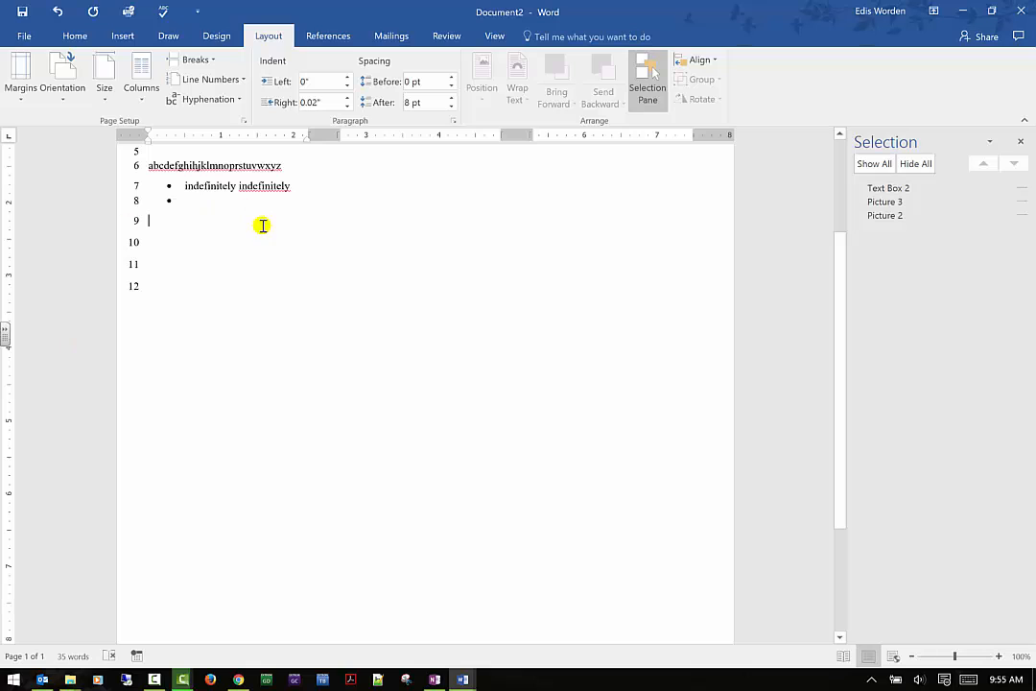
pyautogui.click(875, 171)
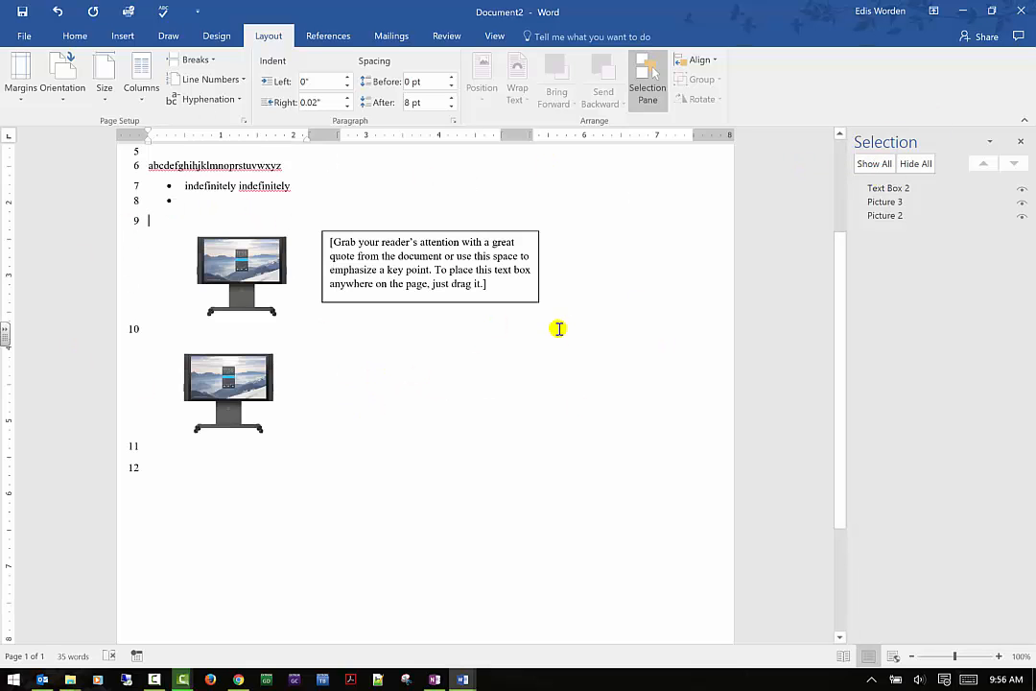
# - Select both pictures and the text box together, and align them first to the left margin and next to the right margin
pyautogui.click(242, 257)
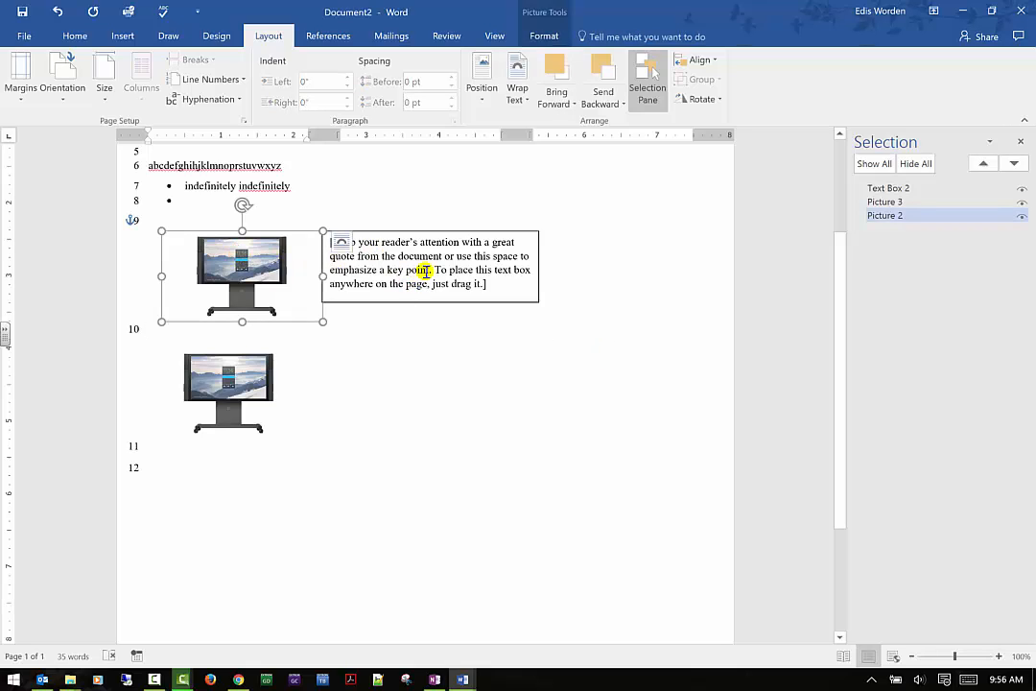
pyautogui.keyDown('ctrl'); pyautogui.click(492, 235); pyautogui.keyUp('ctrl')
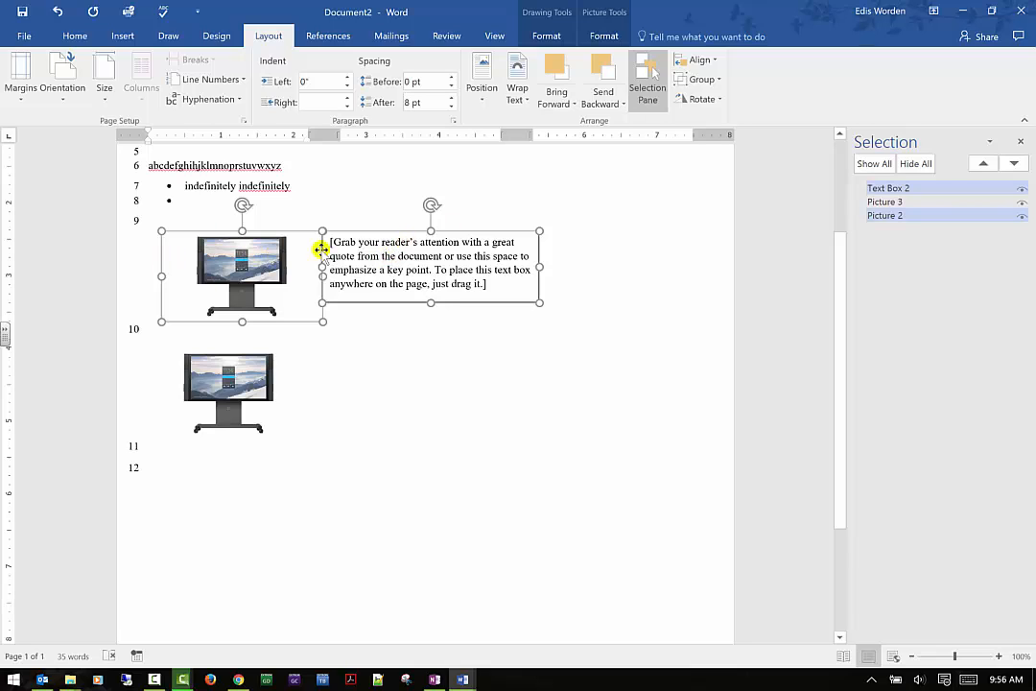
pyautogui.keyDown('ctrl'); pyautogui.click(199, 387); pyautogui.keyUp('ctrl')
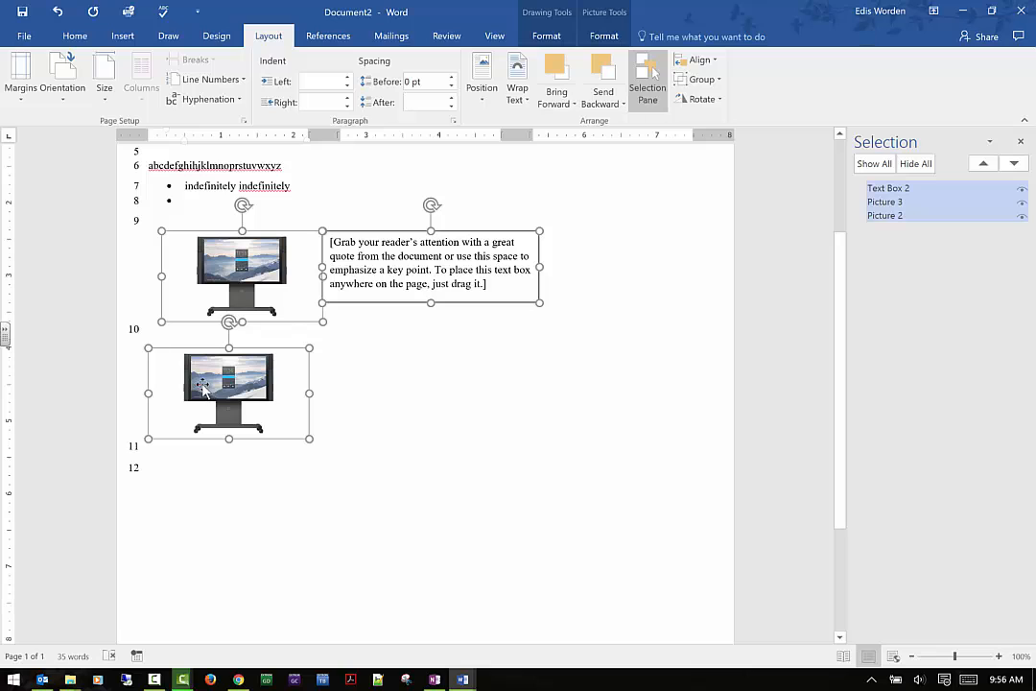
pyautogui.click(715, 64)
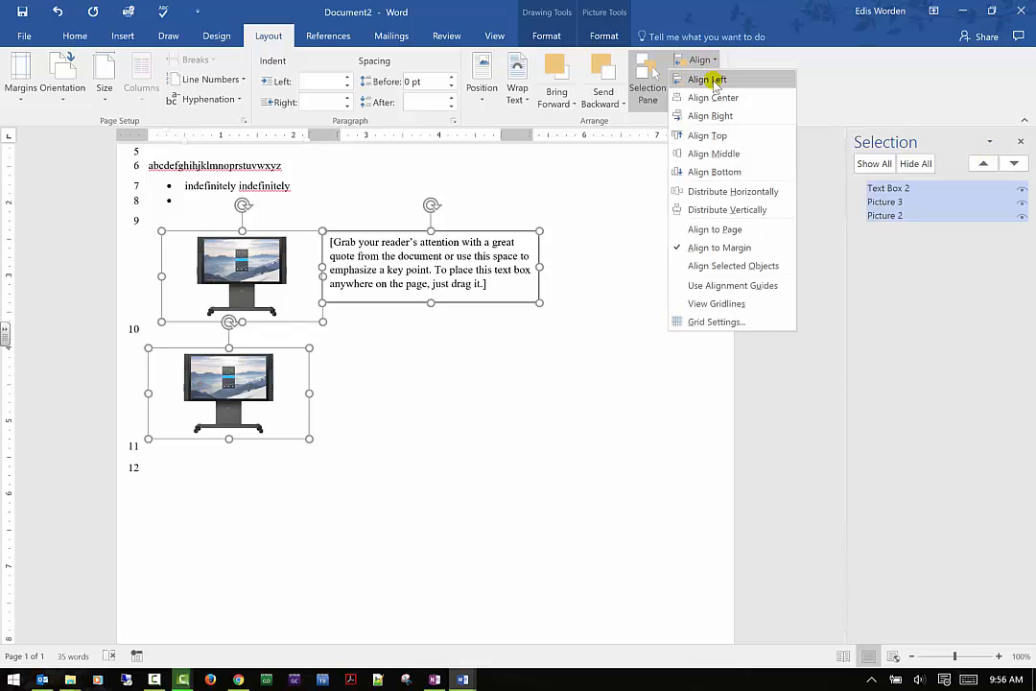
pyautogui.click(715, 81)
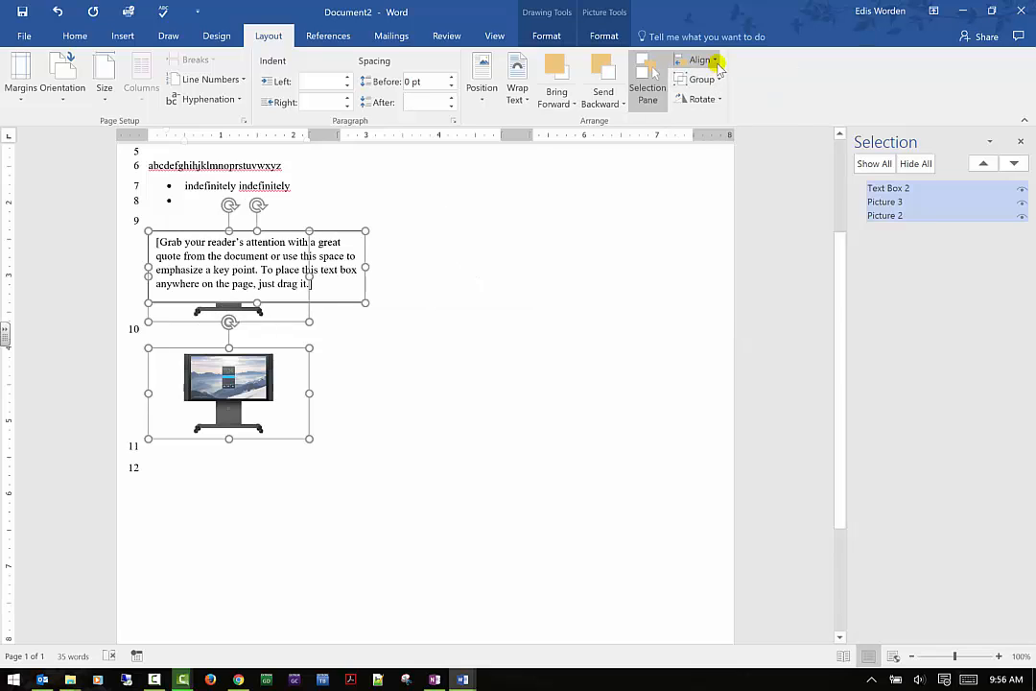
pyautogui.click(716, 60)
pyautogui.click(732, 115)
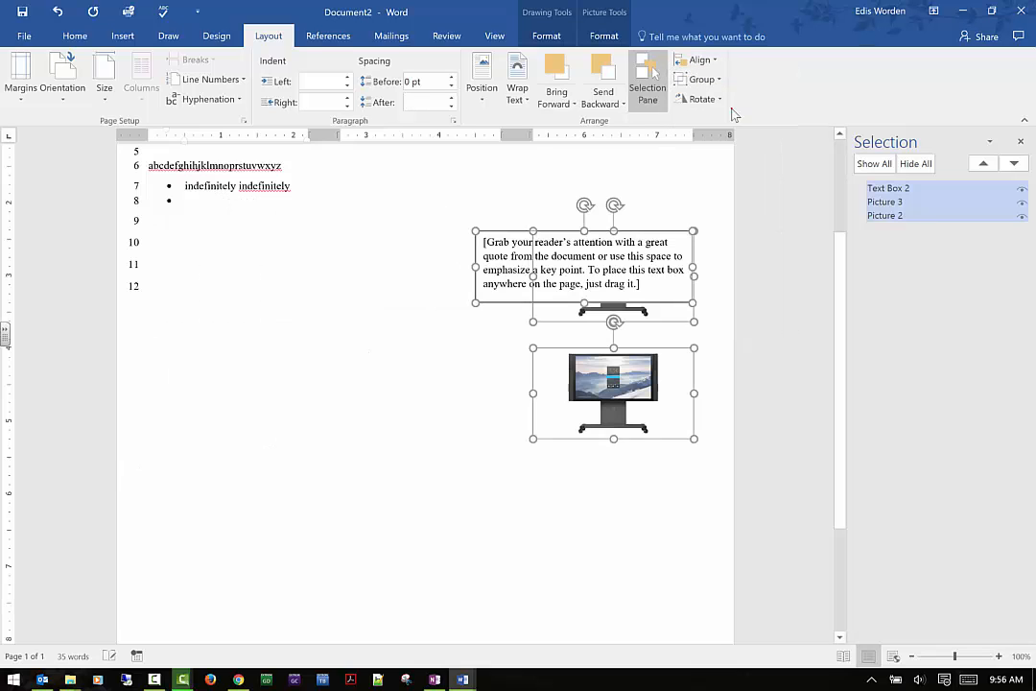
# - Distribute the text box and both pictures horizontally and vertically within the margins
pyautogui.click(714, 61)
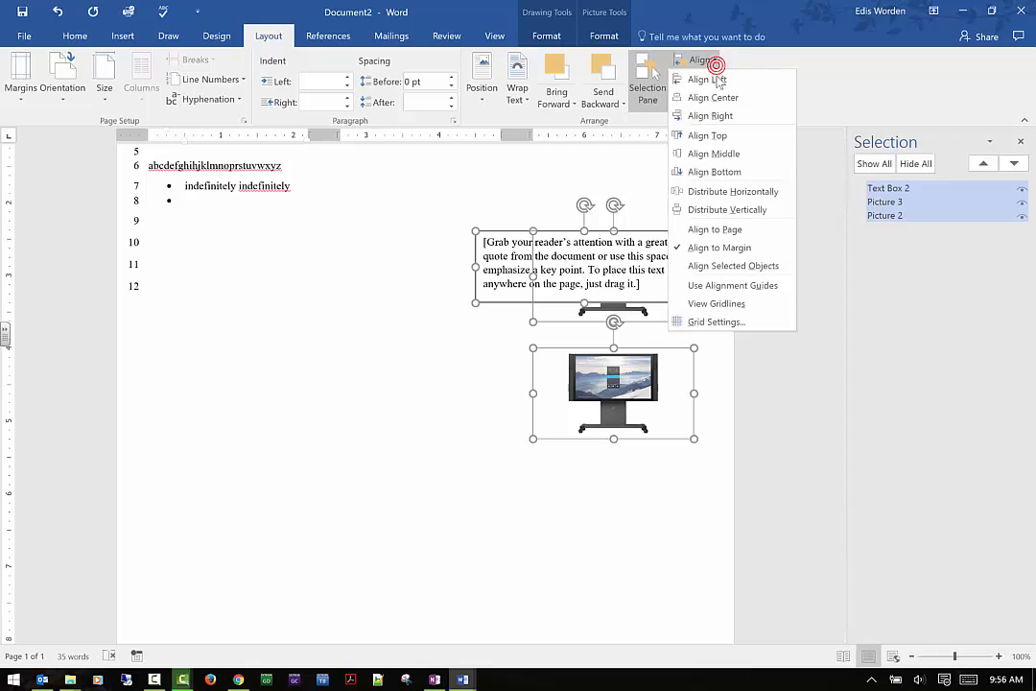
pyautogui.click(735, 190)
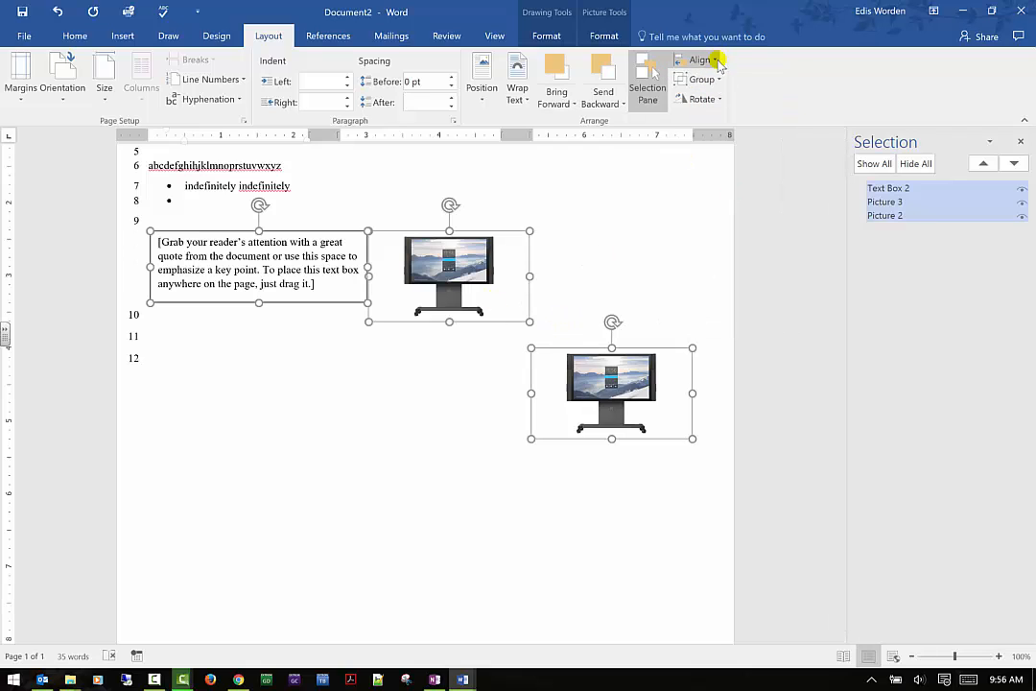
pyautogui.click(714, 60)
pyautogui.click(759, 203)
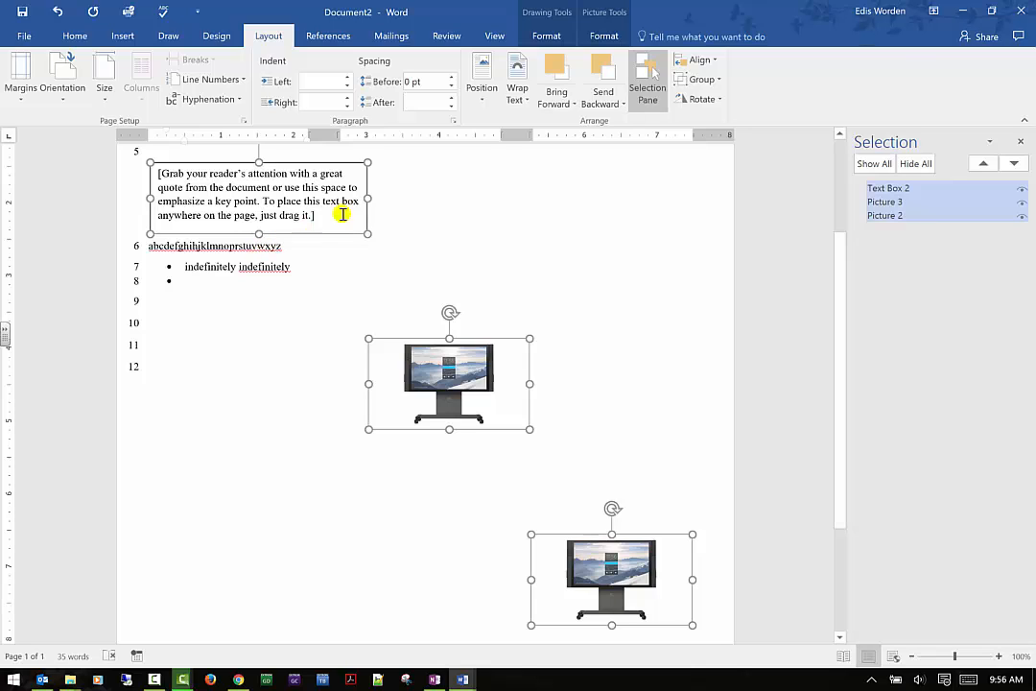
# - Group the text box and both pictures, and shrink the group from its left, top and right edges
pyautogui.click(720, 80)
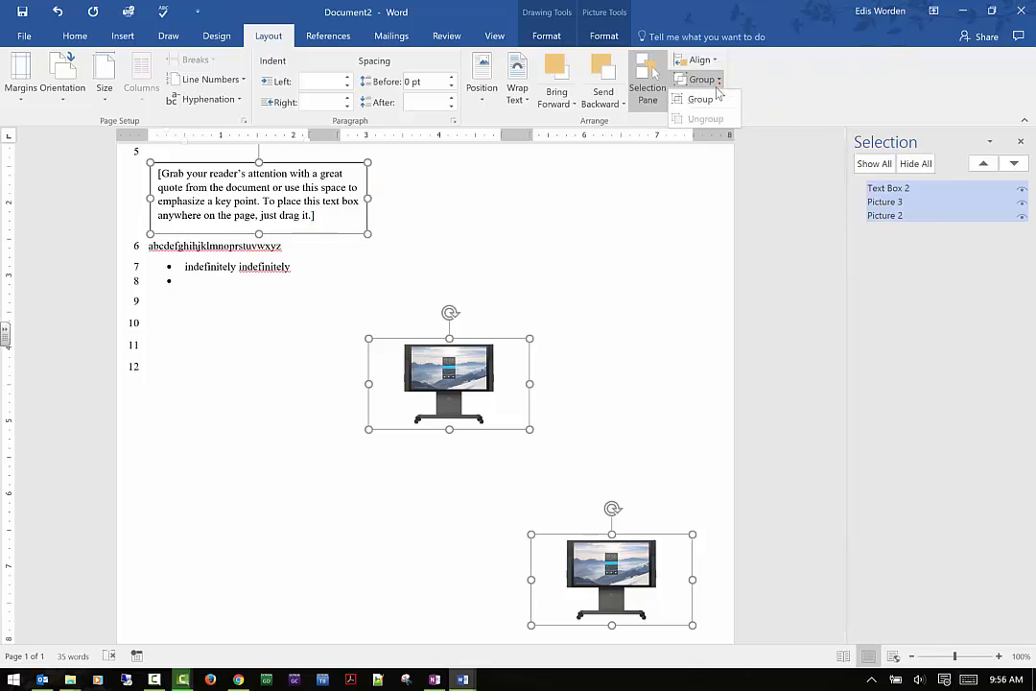
pyautogui.click(703, 99)
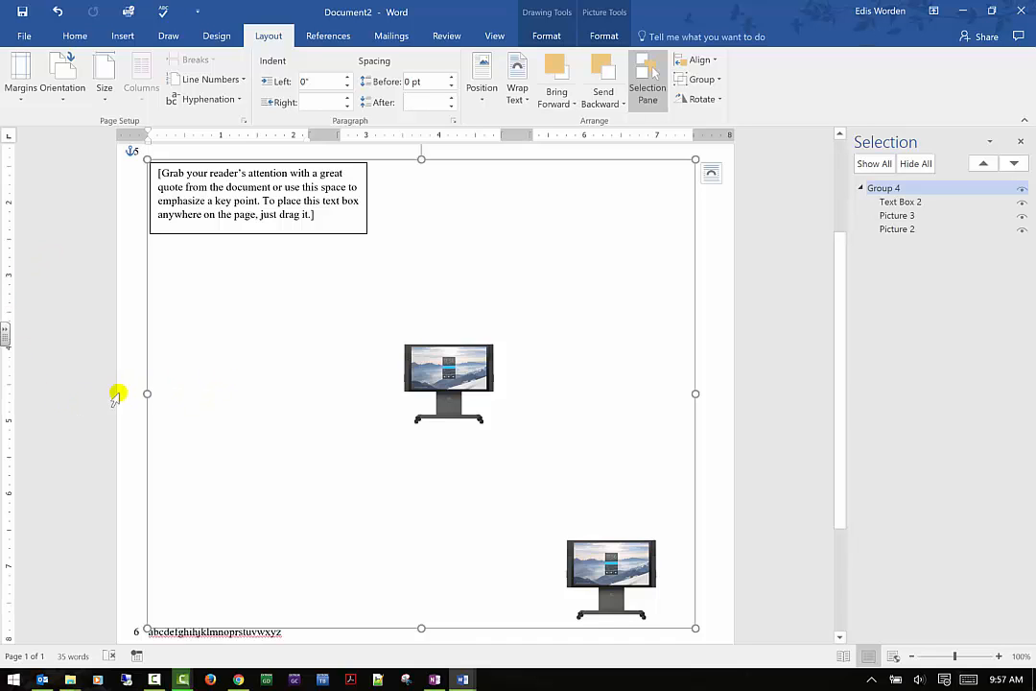
pyautogui.moveTo(146, 394); pyautogui.dragTo(304, 407)
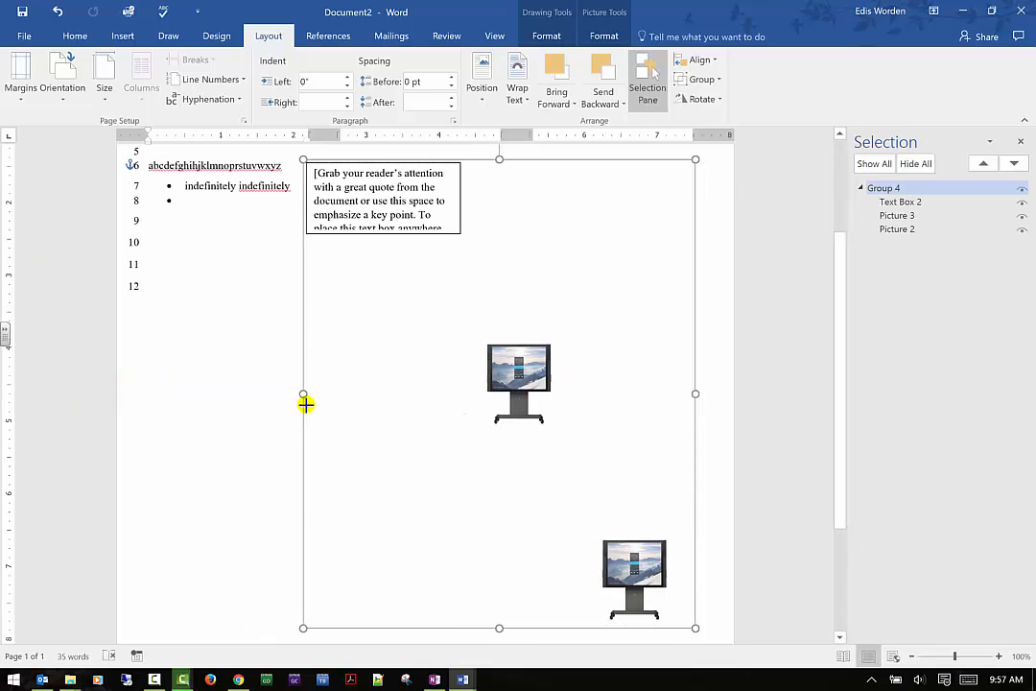
pyautogui.moveTo(500, 157); pyautogui.dragTo(500, 274)
pyautogui.moveTo(489, 323); pyautogui.dragTo(493, 370)
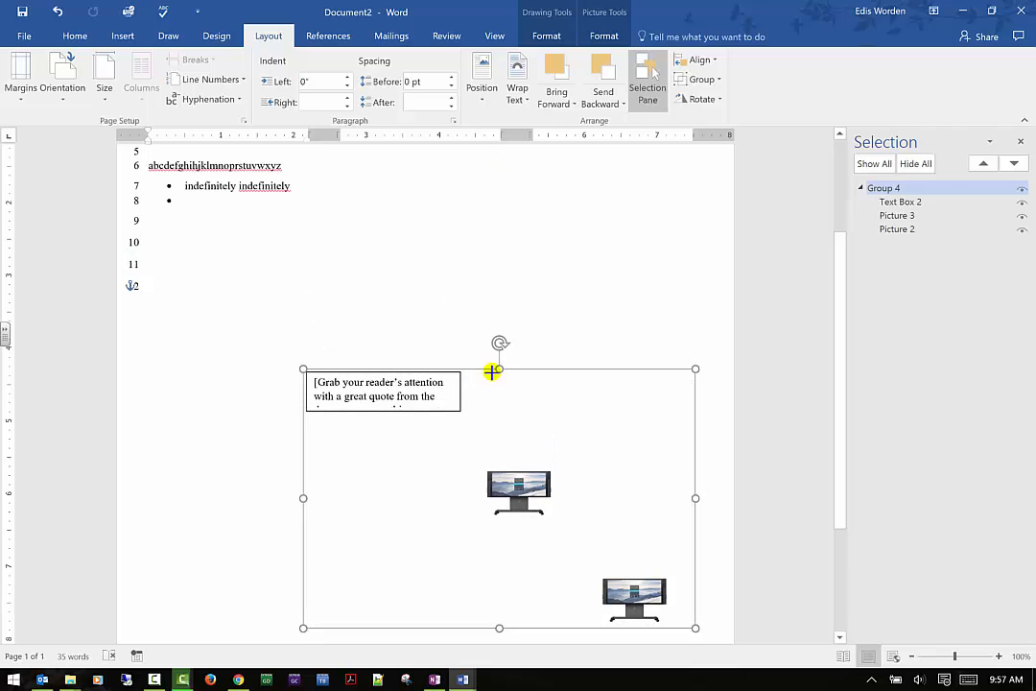
pyautogui.moveTo(696, 498); pyautogui.dragTo(525, 484)
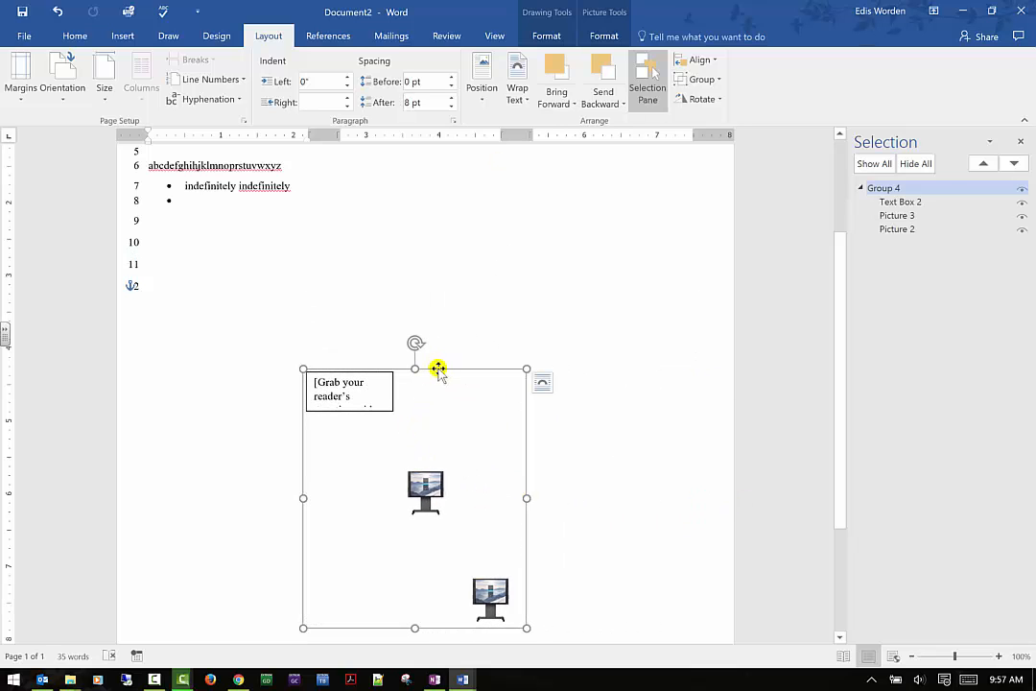
# - Move the group up so its top sits beside line 10, and ungroup it
pyautogui.moveTo(438, 369); pyautogui.dragTo(444, 250)
pyautogui.click(719, 81)
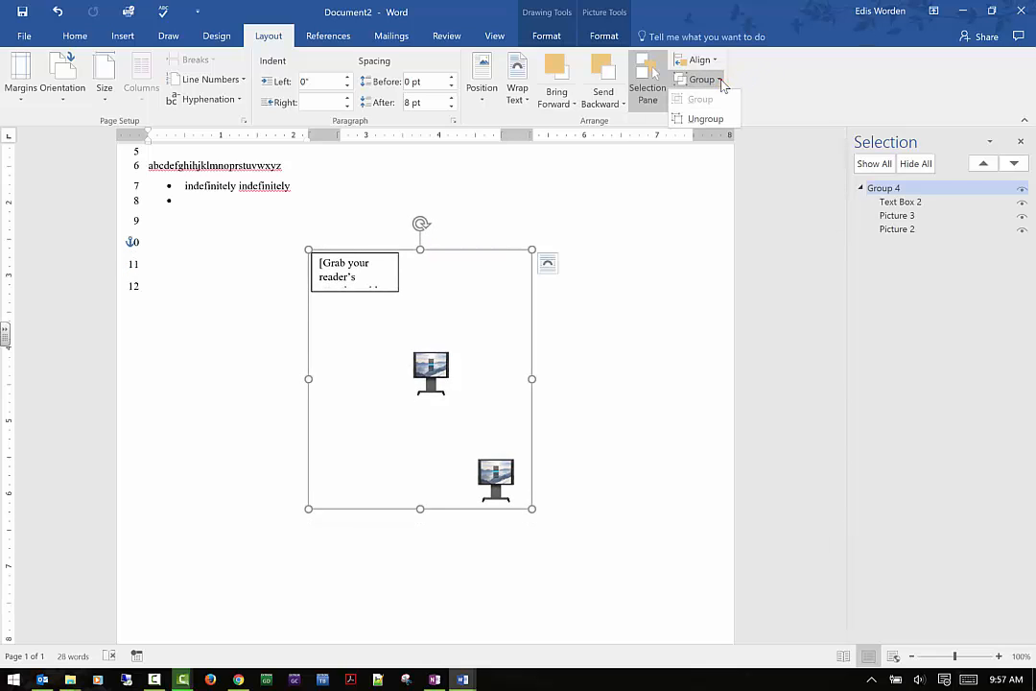
pyautogui.click(700, 120)
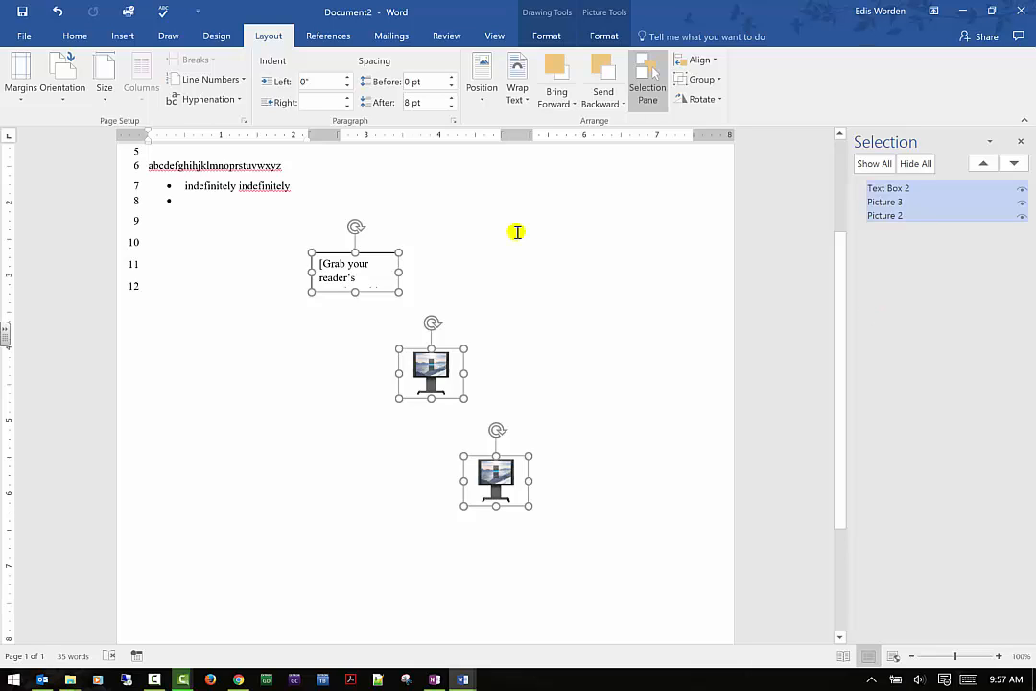
# - Rotate the text box and both pictures right 90°, and rotate them back left 90°
pyautogui.click(721, 100)
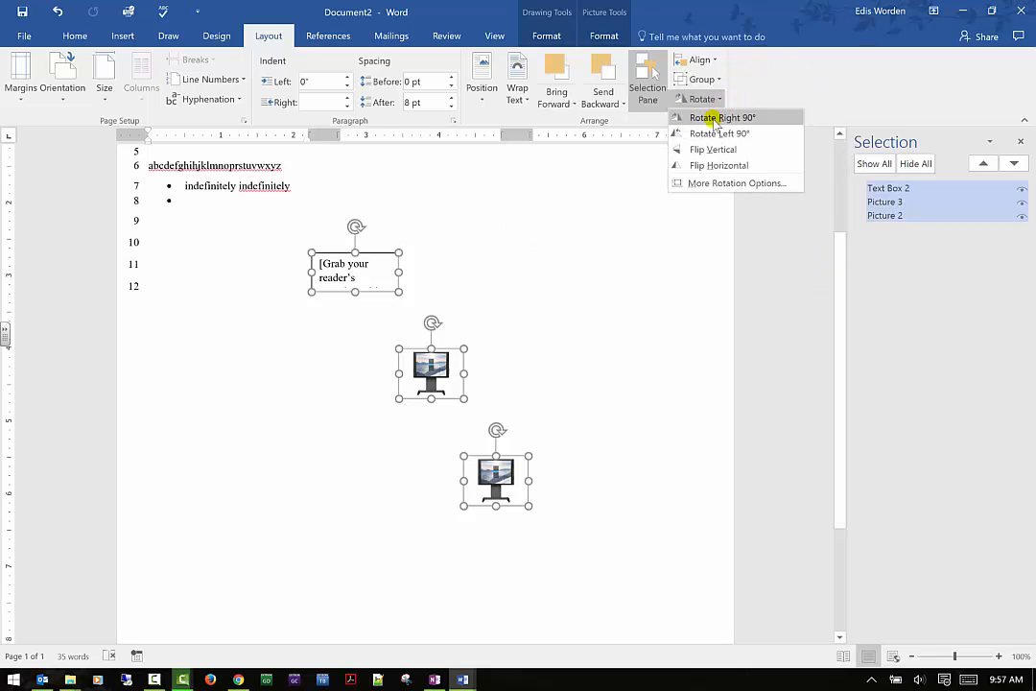
pyautogui.click(720, 117)
pyautogui.click(715, 100)
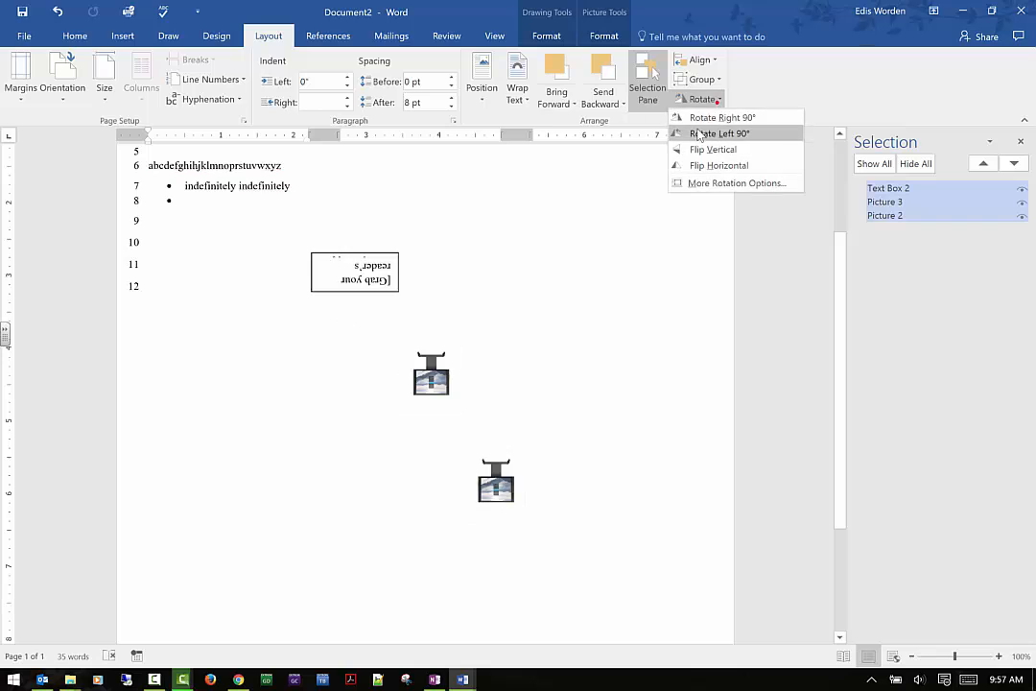
pyautogui.click(717, 132)
# - Flip the upper monitor picture vertically and also horizontally
pyautogui.click(431, 372)
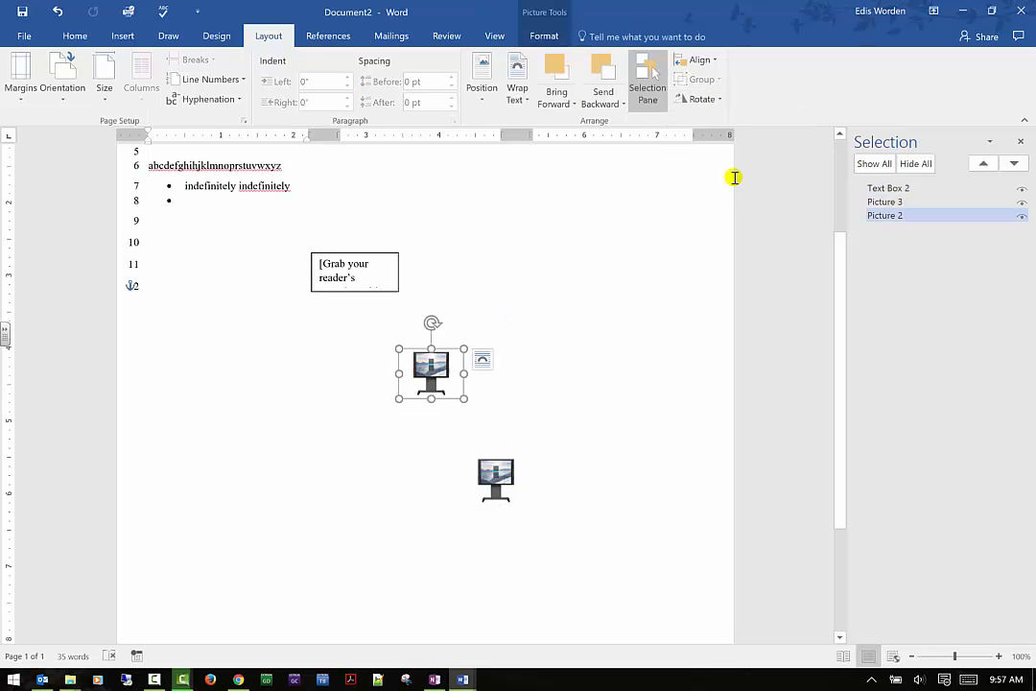
pyautogui.click(705, 100)
pyautogui.click(695, 151)
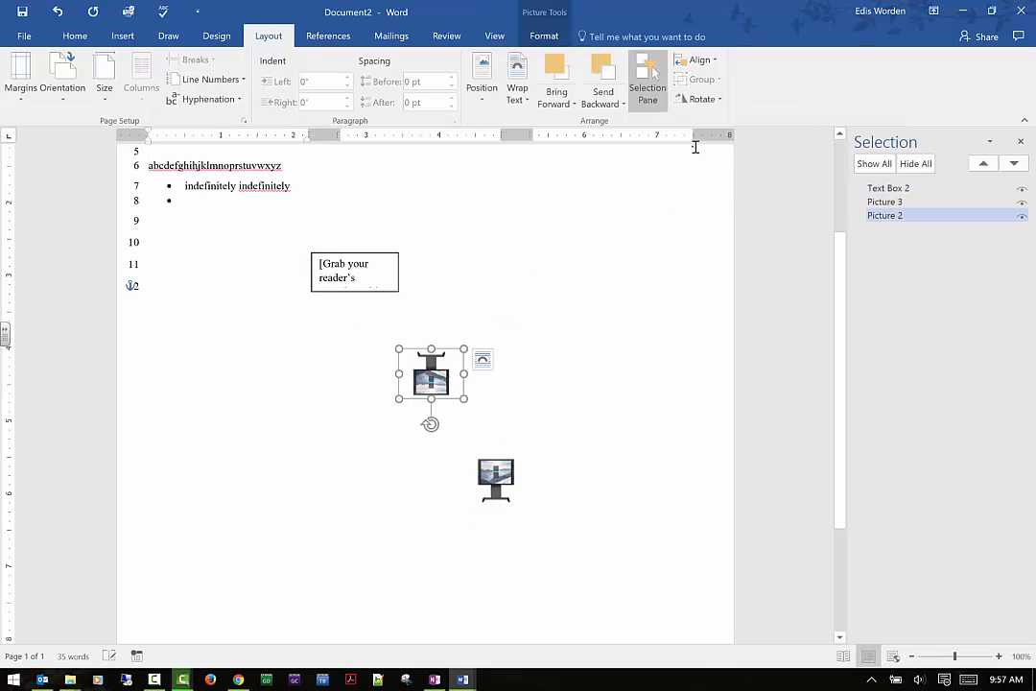
pyautogui.click(721, 100)
pyautogui.click(703, 165)
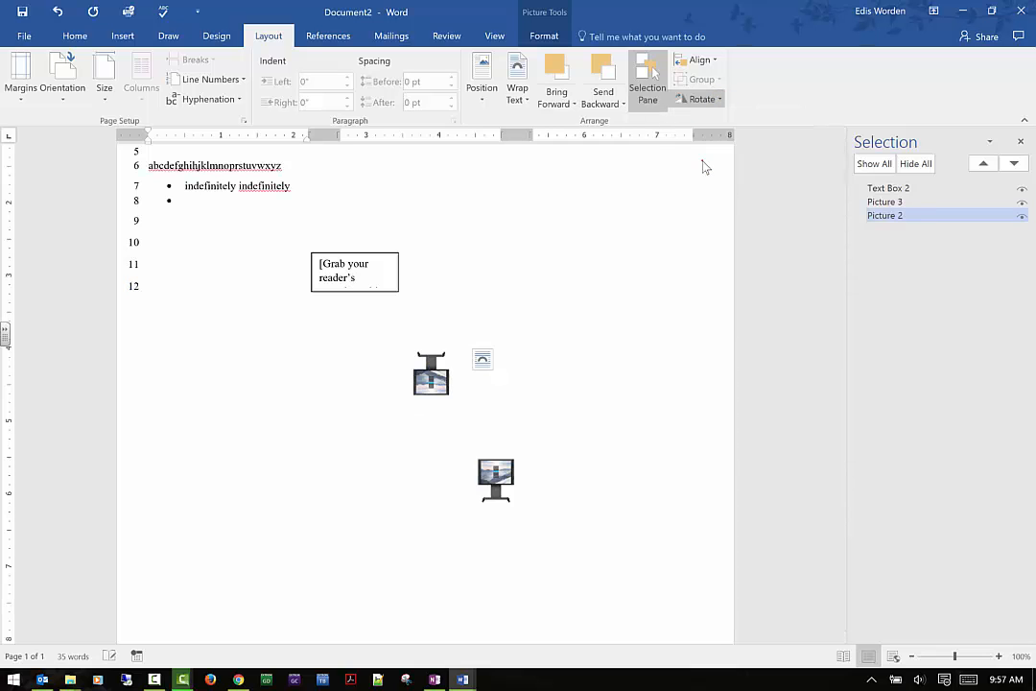
# - Turn off Lock aspect ratio for the flipped picture in its size and rotation options
pyautogui.click(700, 99)
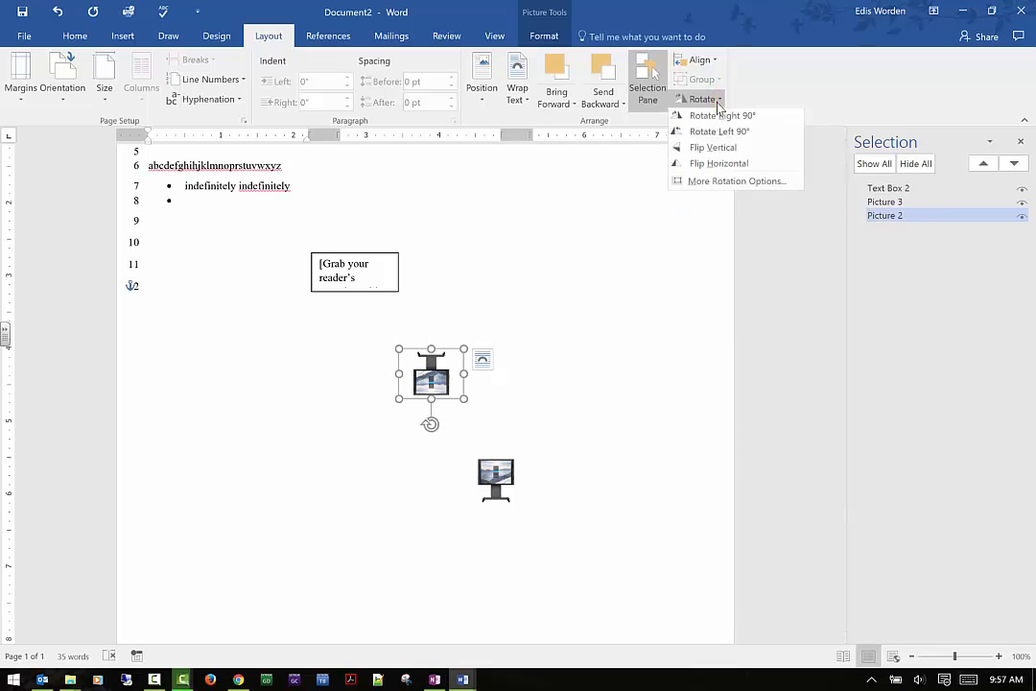
pyautogui.click(707, 183)
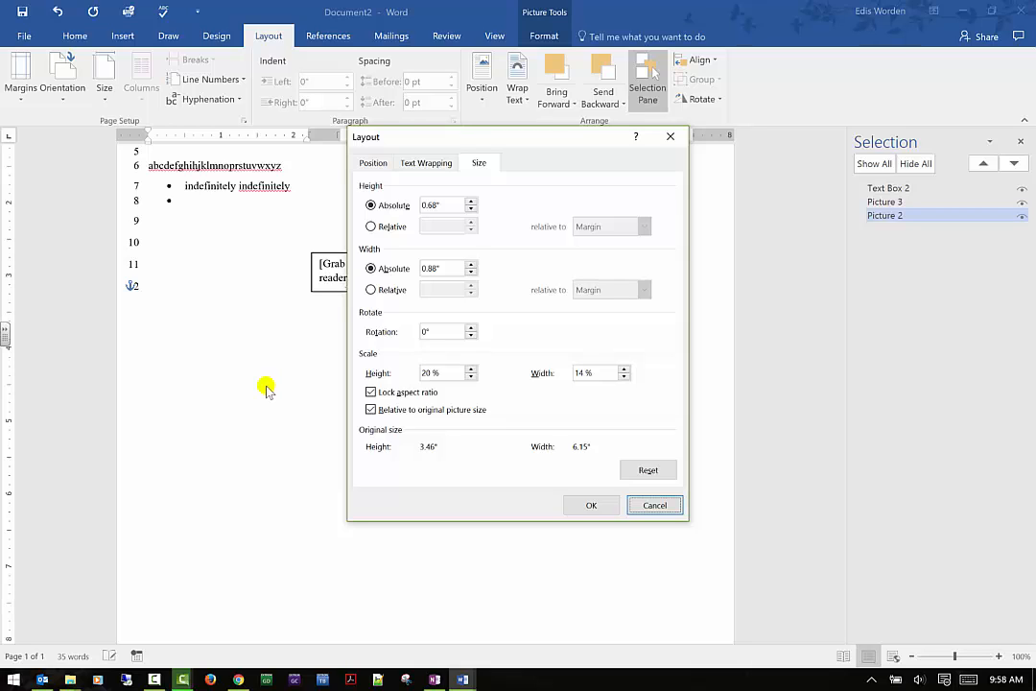
pyautogui.click(386, 393)
pyautogui.click(591, 504)
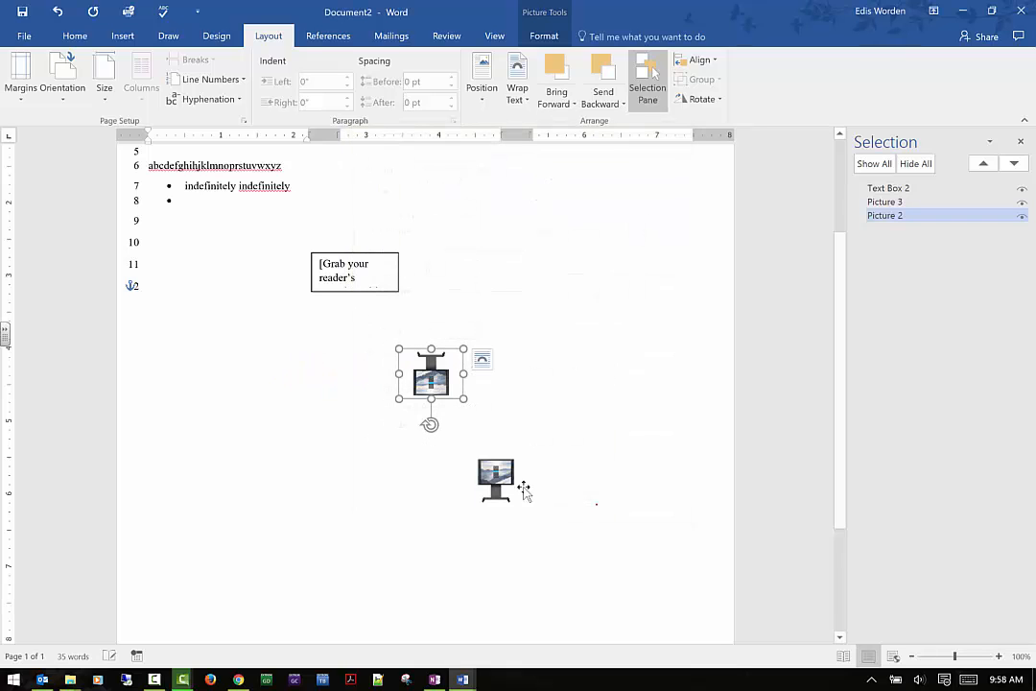
# - Widen the text box and stretch it from beside line 6 to line 10 so its full quote text fits
pyautogui.click(300, 351)
pyautogui.click(348, 246)
pyautogui.click(351, 254)
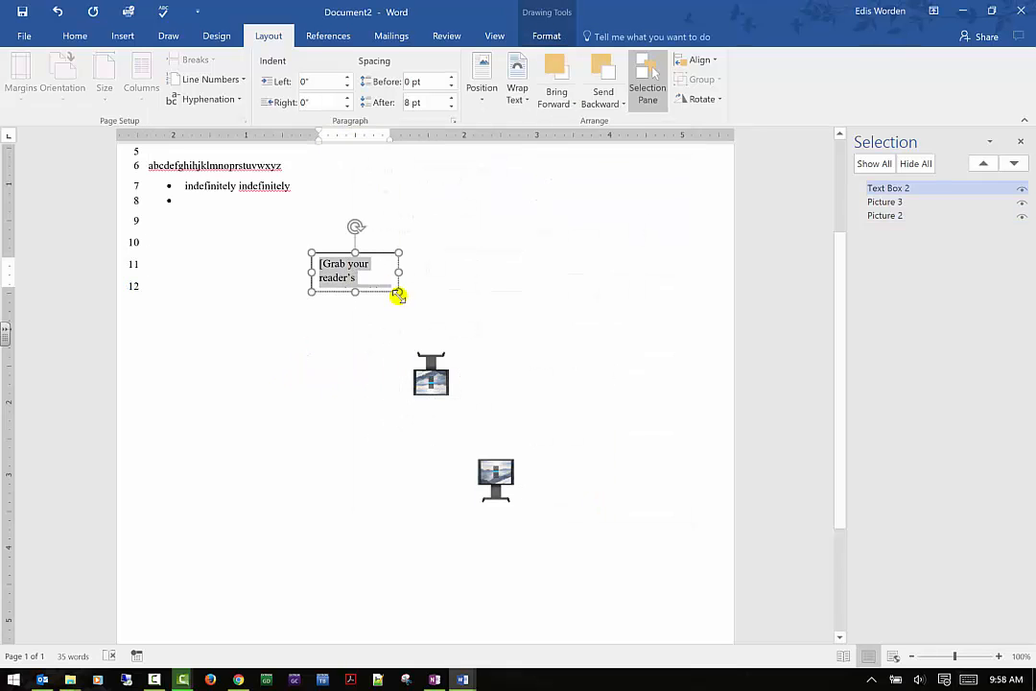
pyautogui.moveTo(398, 292); pyautogui.dragTo(579, 310)
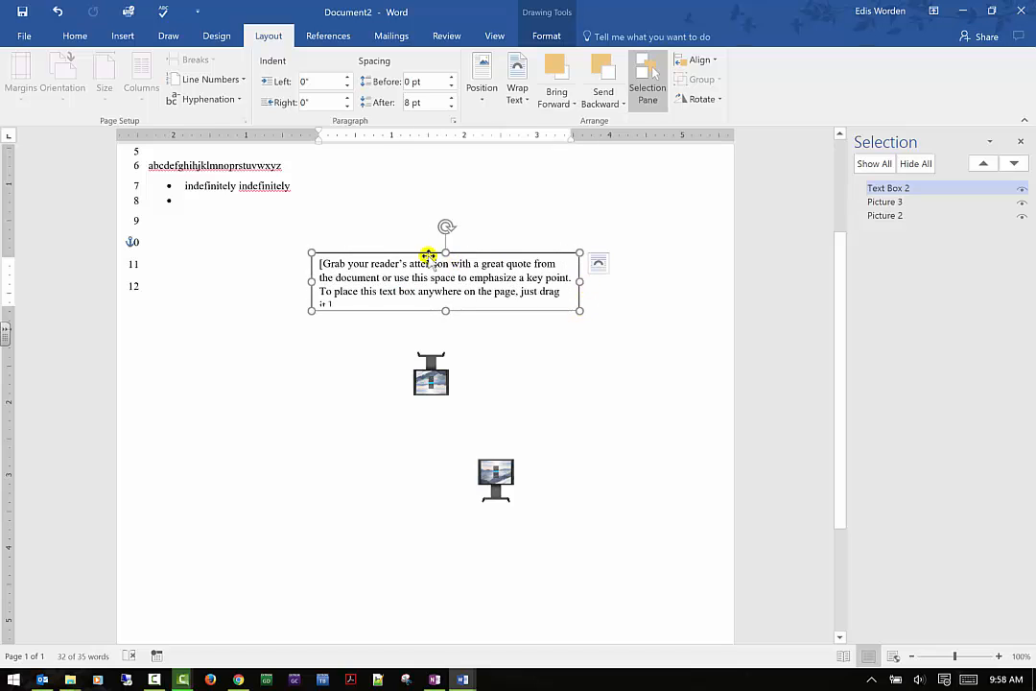
pyautogui.moveTo(445, 251); pyautogui.dragTo(440, 173)
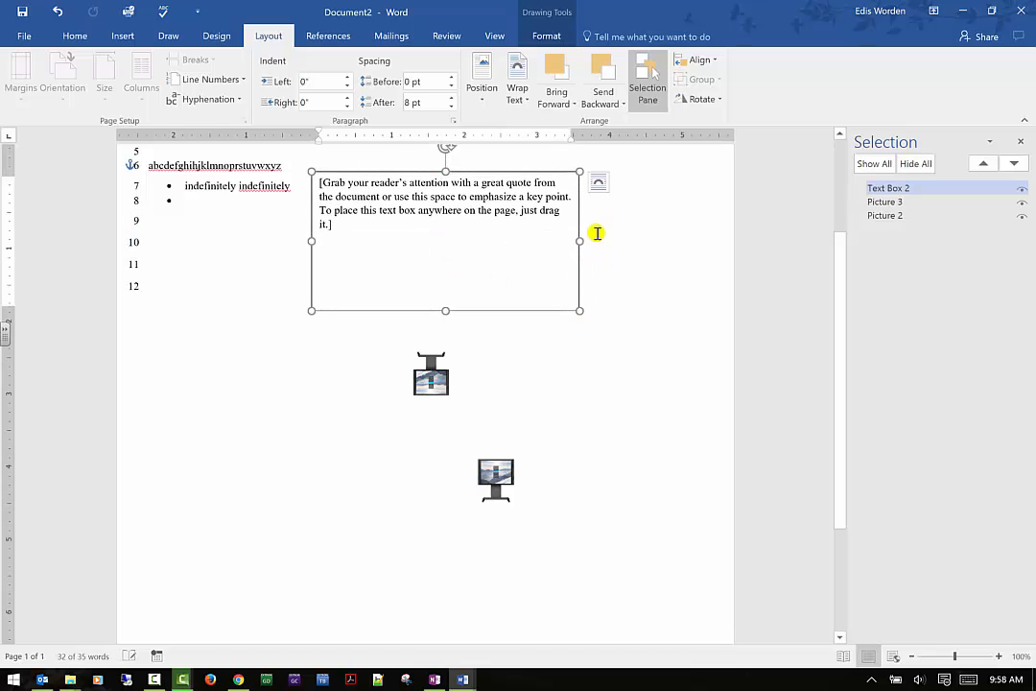
pyautogui.moveTo(579, 242); pyautogui.dragTo(613, 236)
# - Review the flipped picture's size, rotation and aspect ratio options and accept them
pyautogui.click(428, 372)
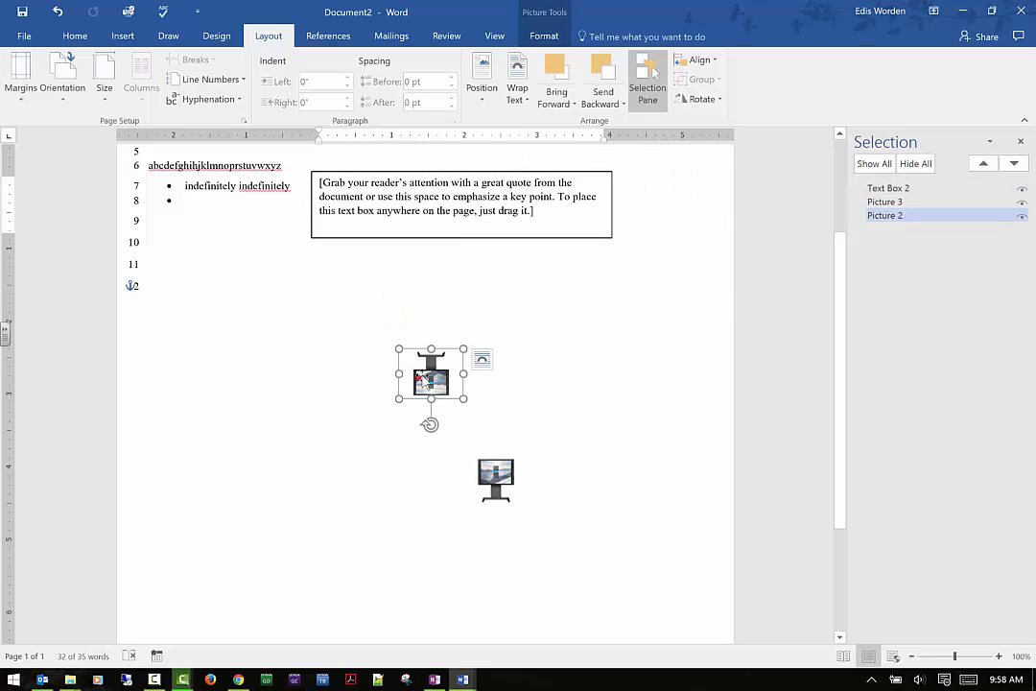
pyautogui.click(701, 98)
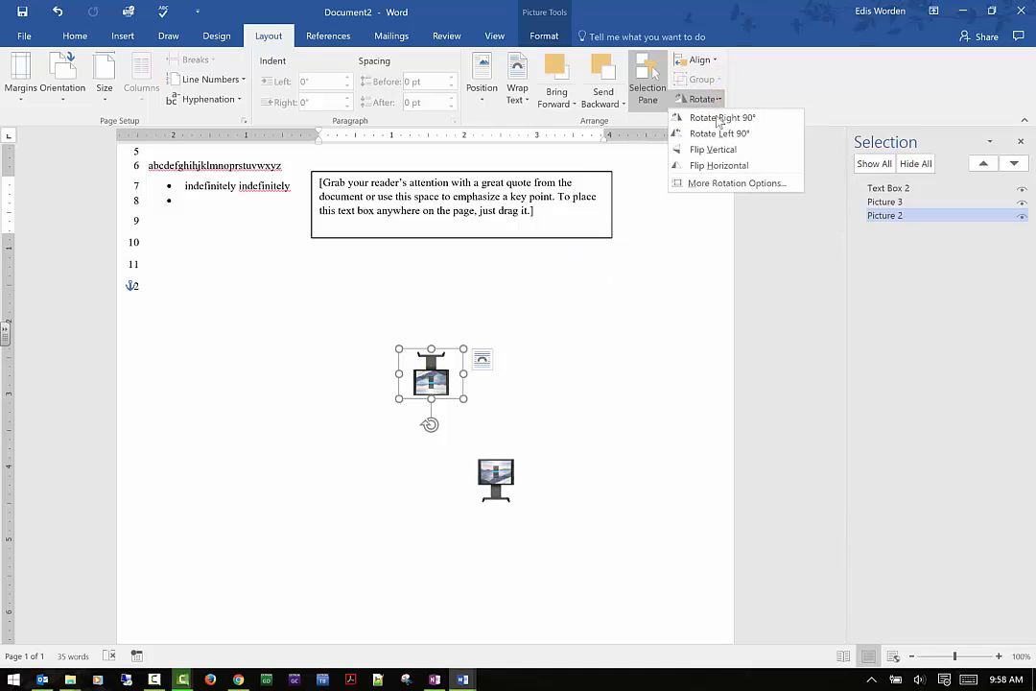
pyautogui.click(706, 190)
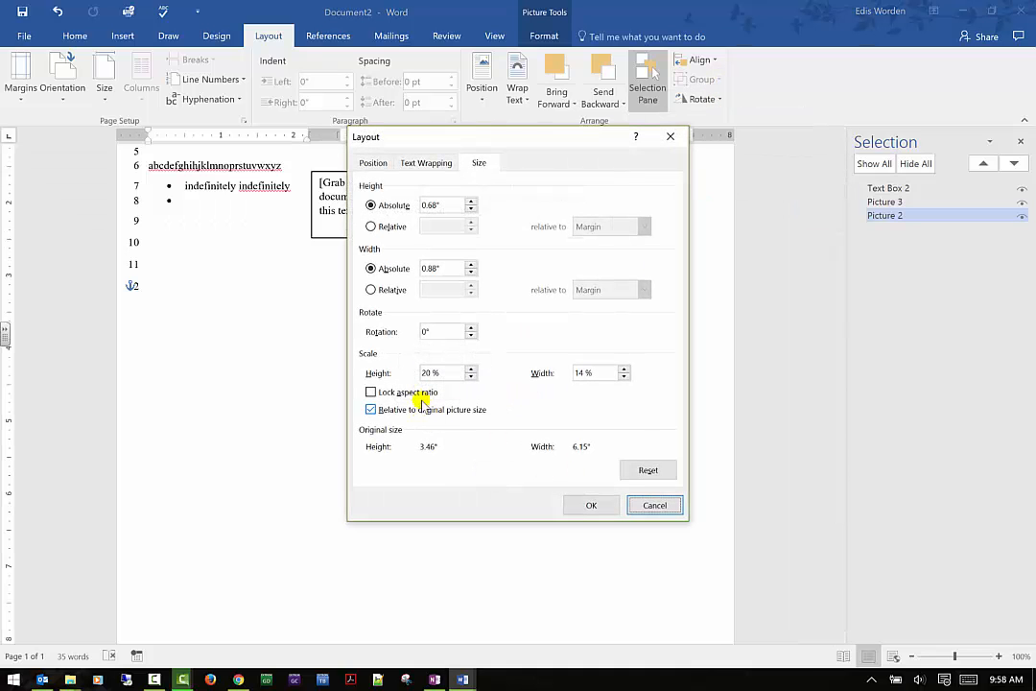
pyautogui.click(605, 505)
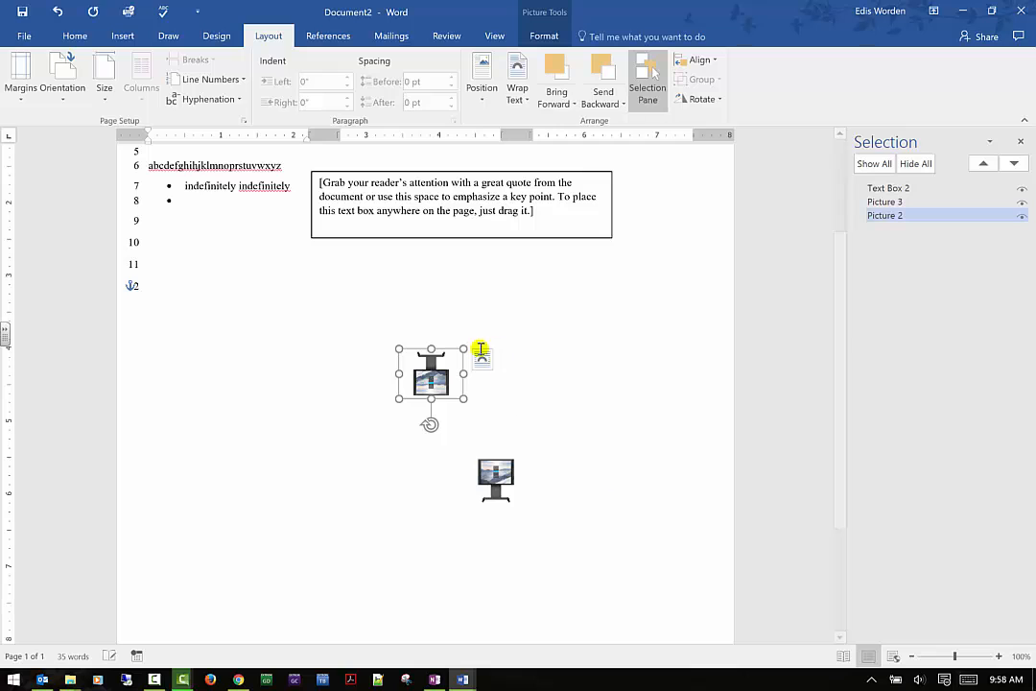
# - Enlarge the flipped picture freely, stretching it nearly across the page and raising its top edge beside line 9
pyautogui.moveTo(467, 346); pyautogui.dragTo(530, 282)
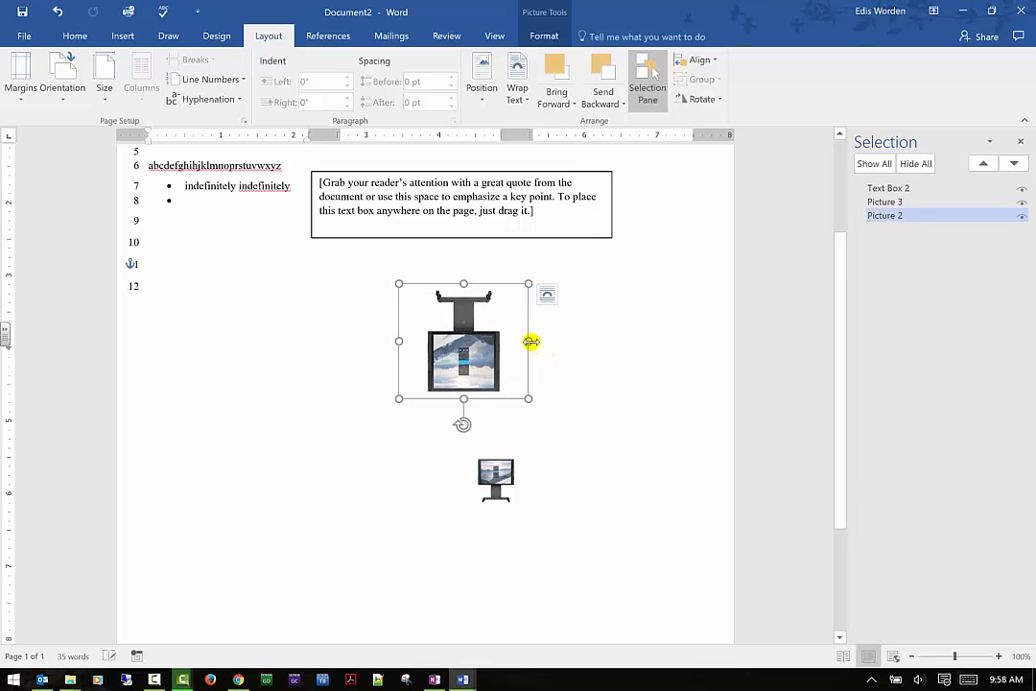
pyautogui.moveTo(530, 343); pyautogui.dragTo(710, 320)
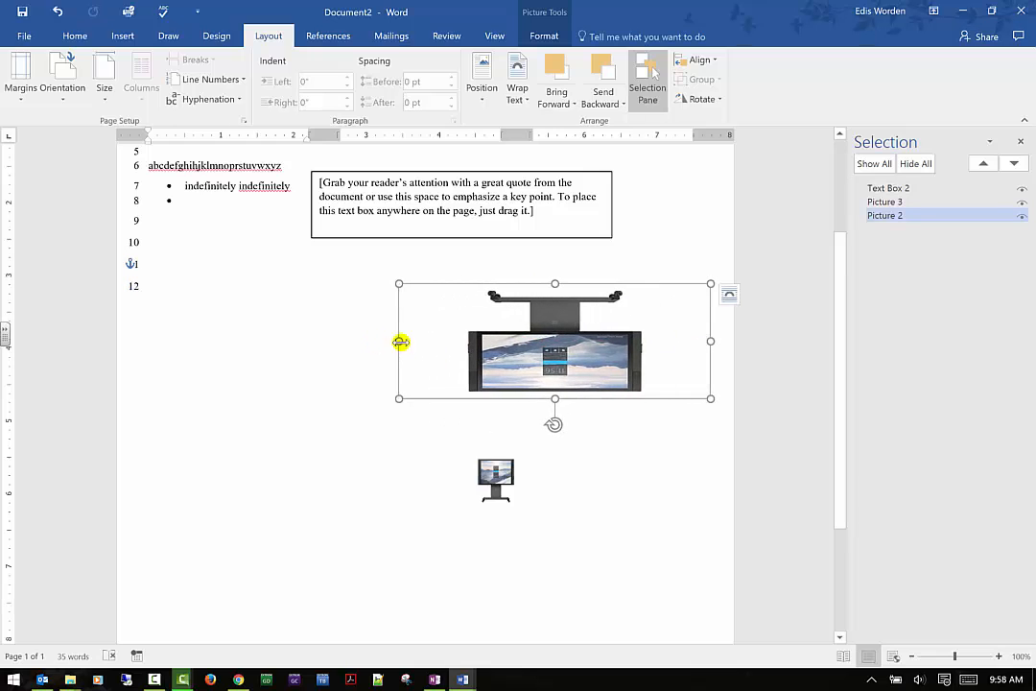
pyautogui.moveTo(399, 341); pyautogui.dragTo(189, 351)
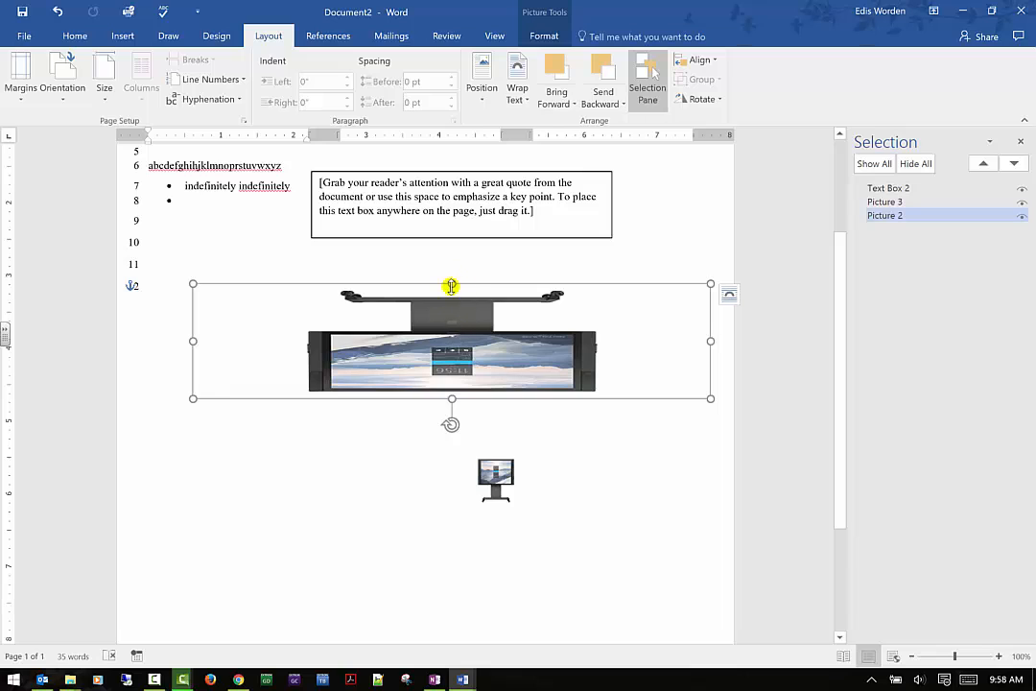
pyautogui.moveTo(452, 284); pyautogui.dragTo(457, 231)
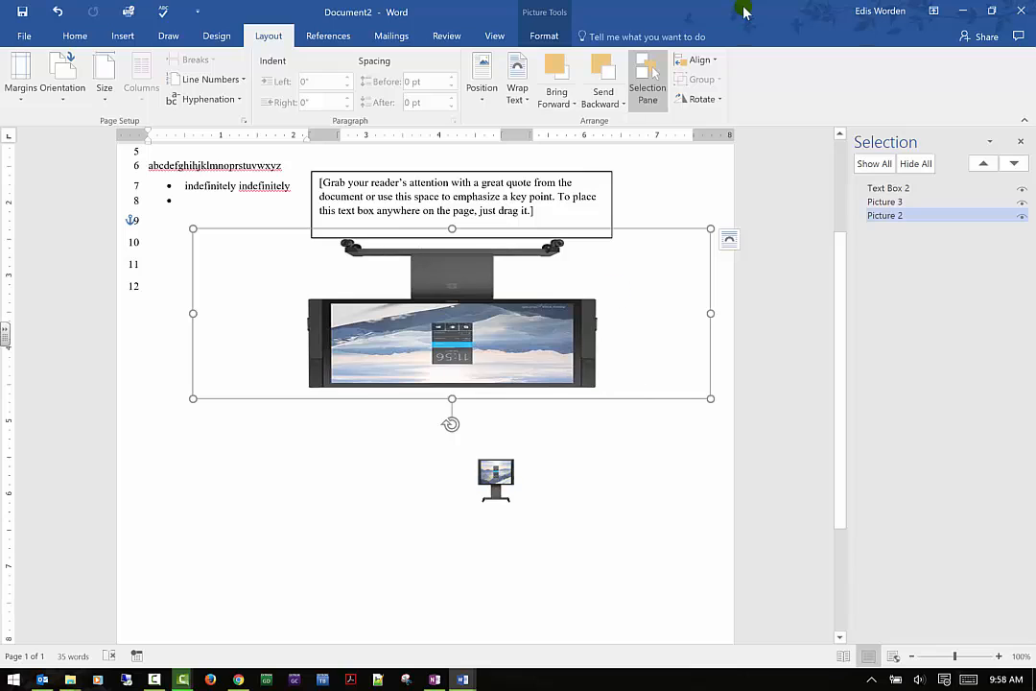
# - Close the Selection pane
pyautogui.click(720, 99)
pyautogui.click(719, 100)
pyautogui.click(1020, 142)
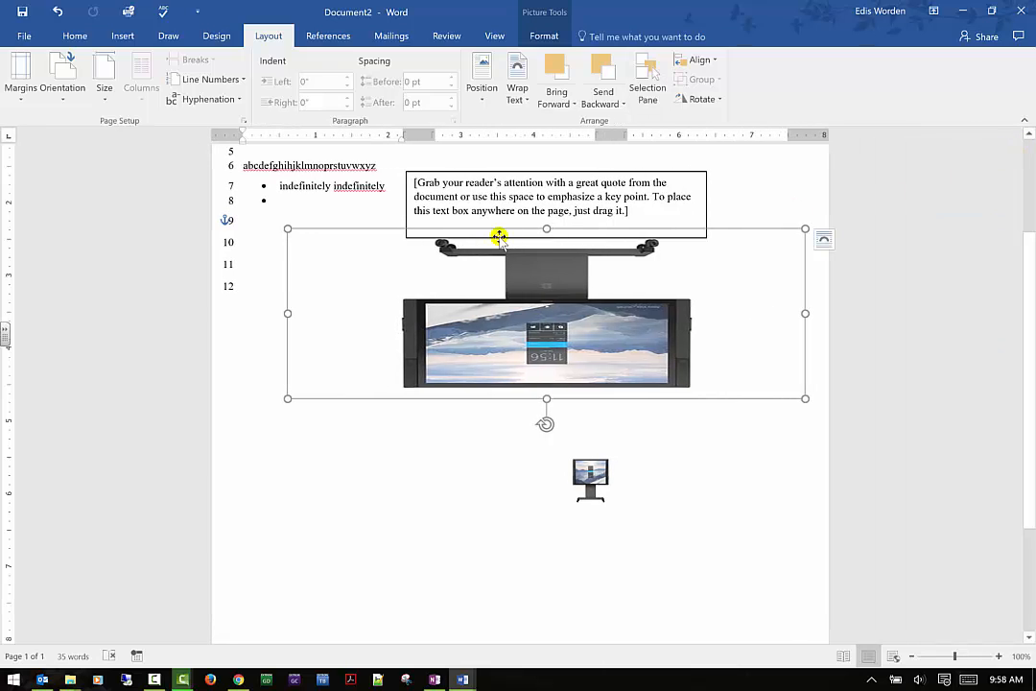